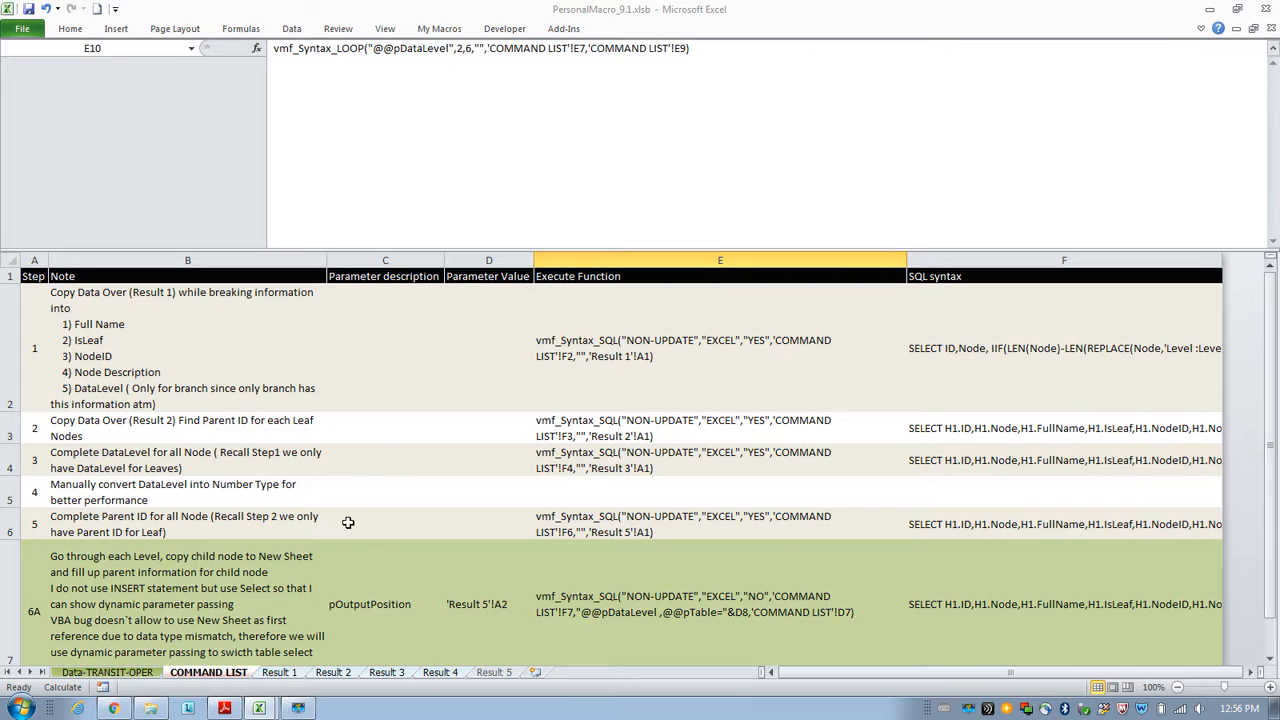
Compare the tree hierarchy in the PDF with the node list on the Data-TRANSIT-OPER sheet.
mouse_move(229, 709)
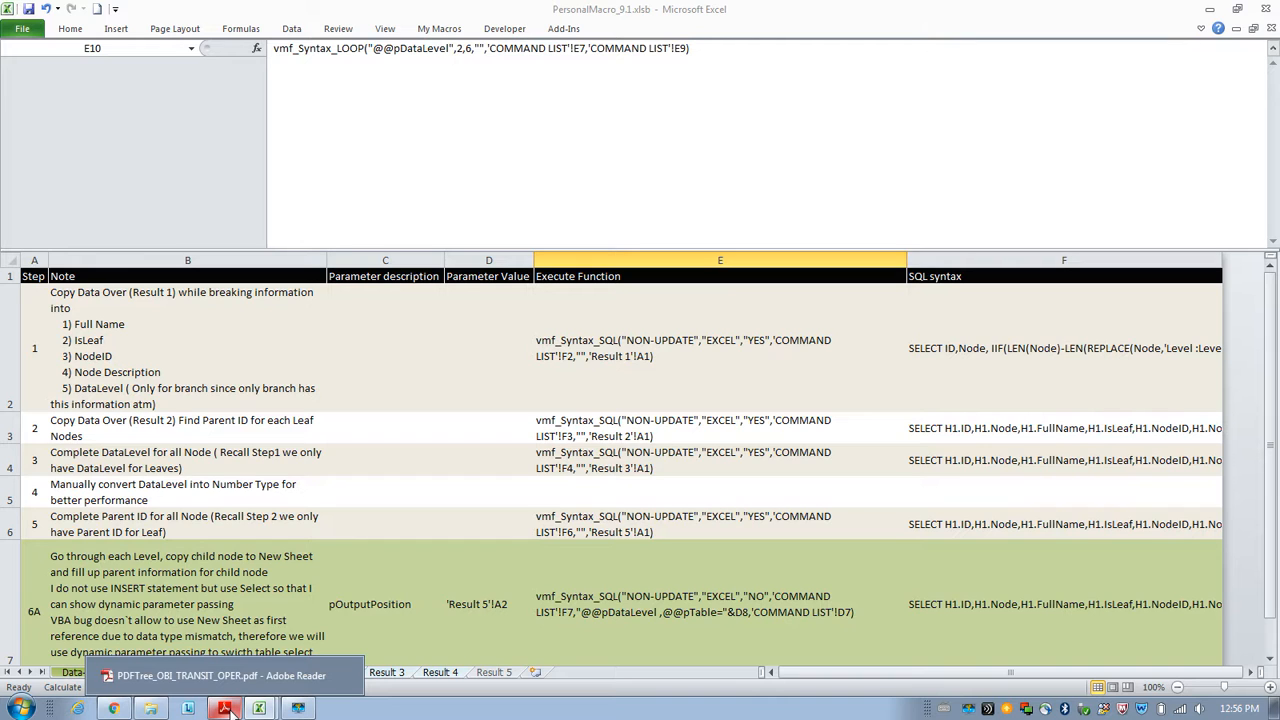
click(226, 709)
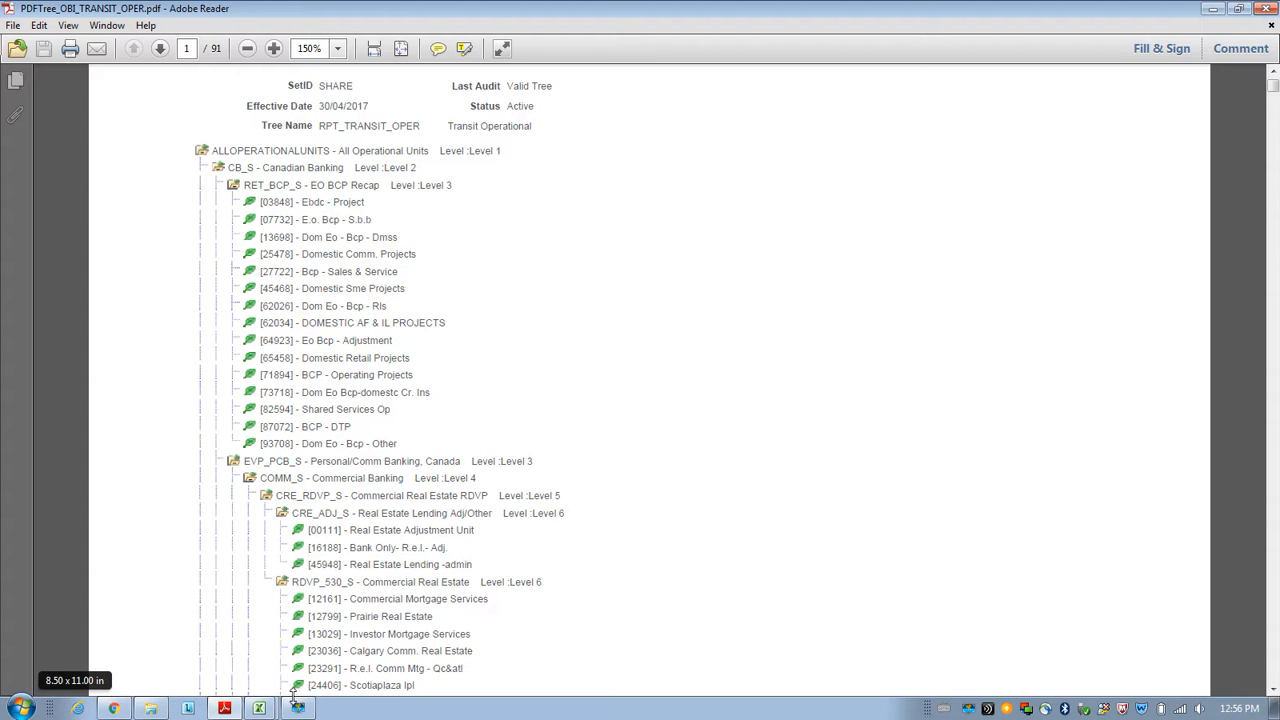
click(259, 708)
click(245, 653)
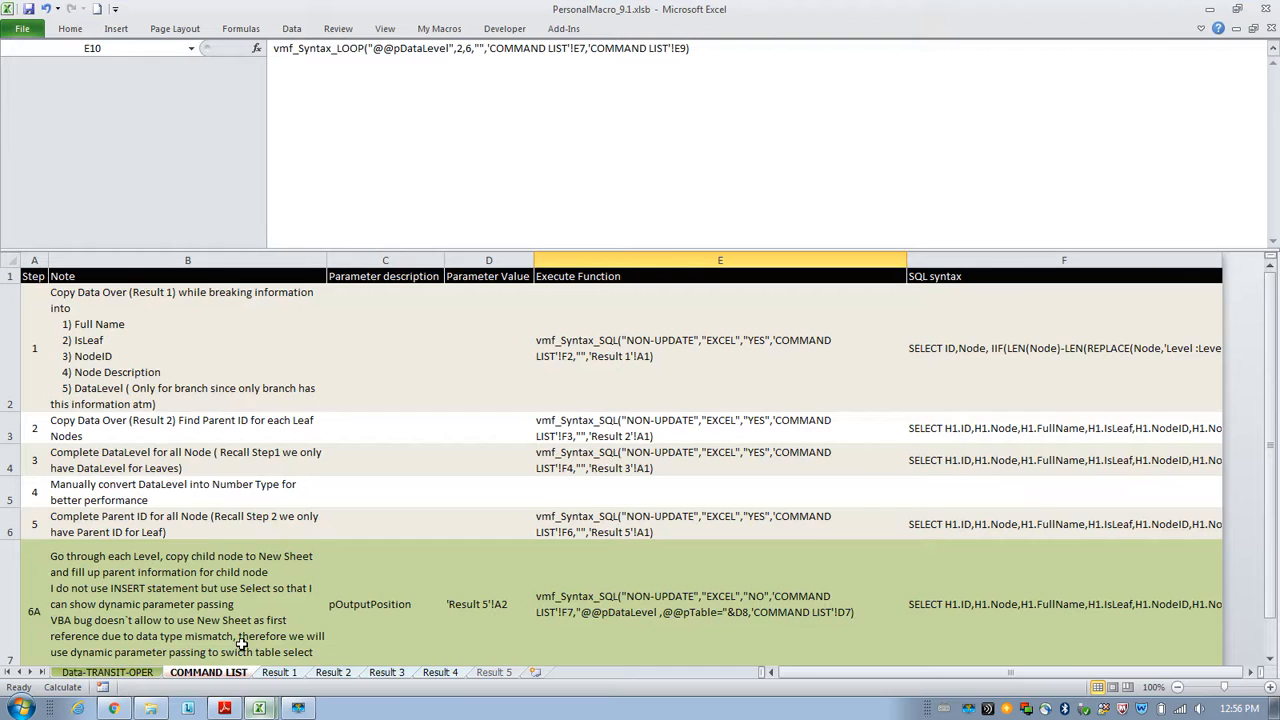
click(108, 672)
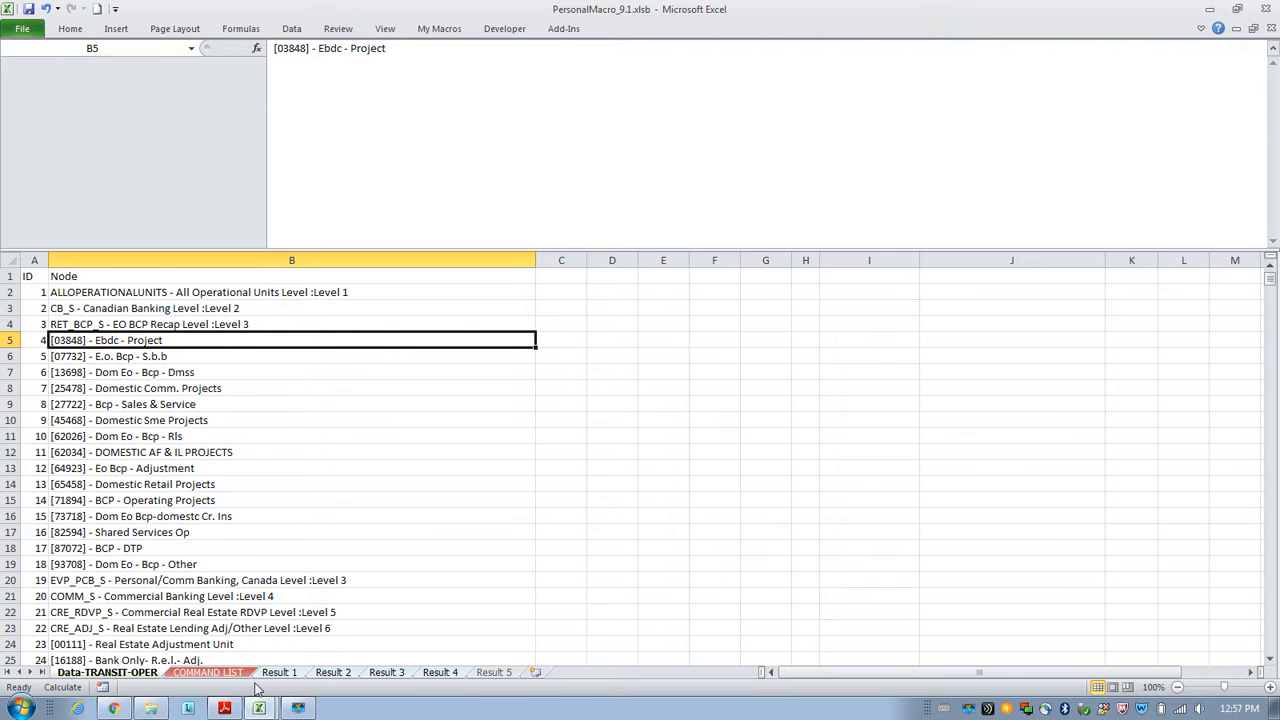
mouse_move(228, 710)
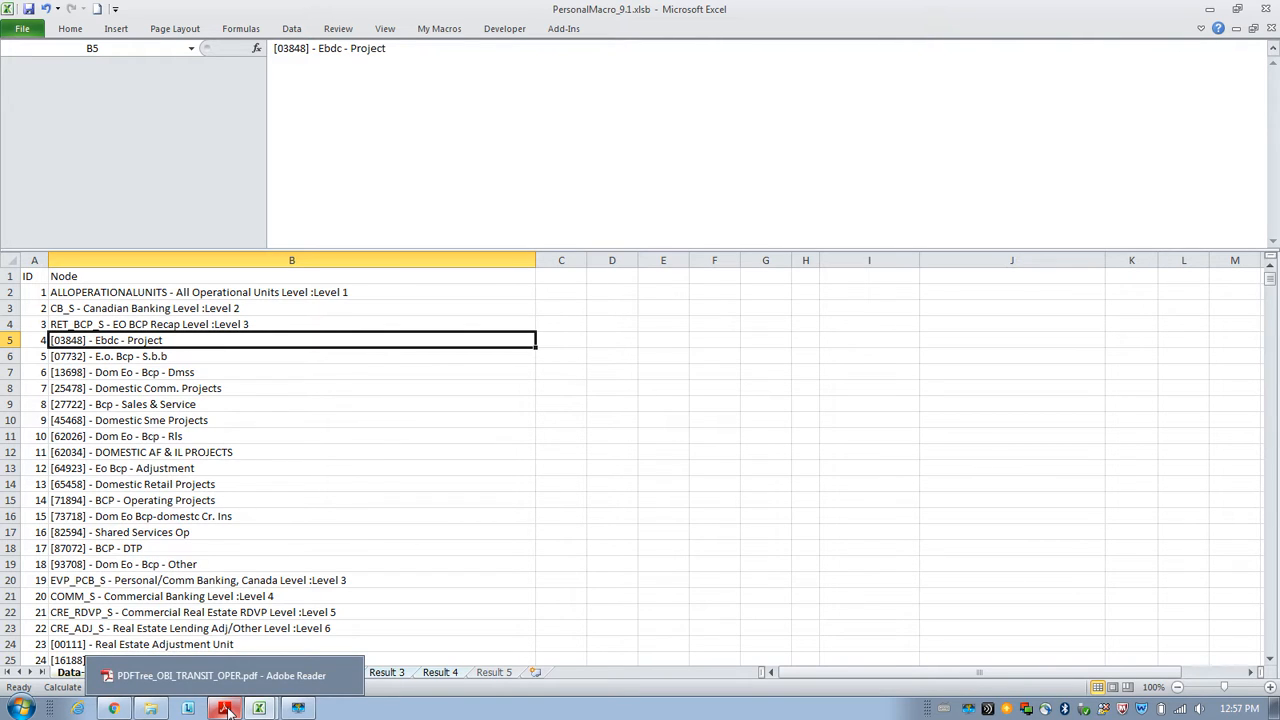
click(226, 708)
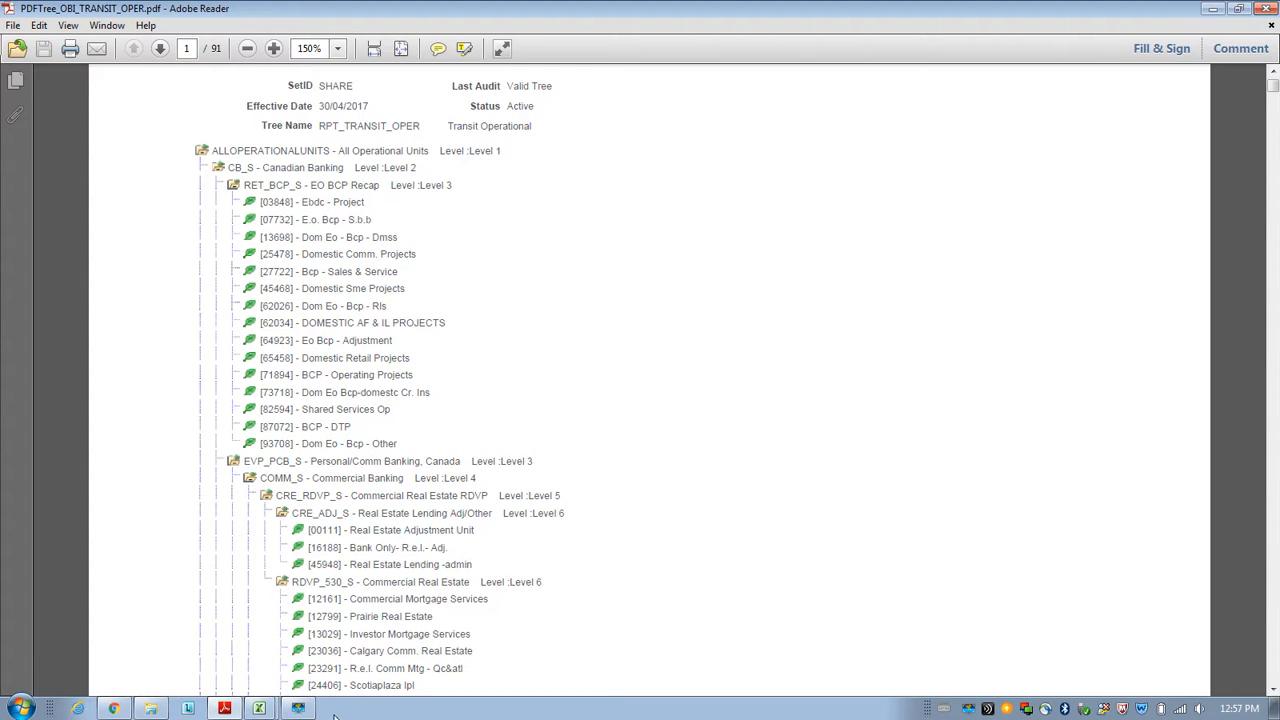
mouse_move(260, 710)
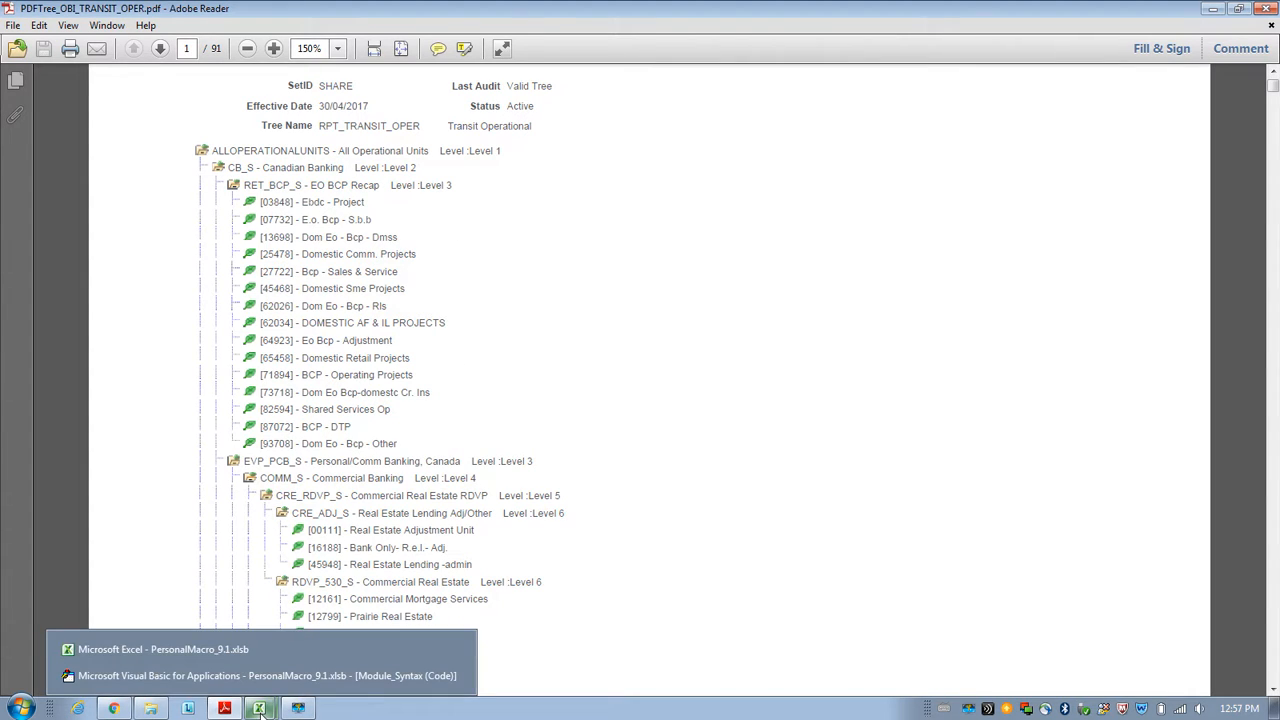
click(250, 657)
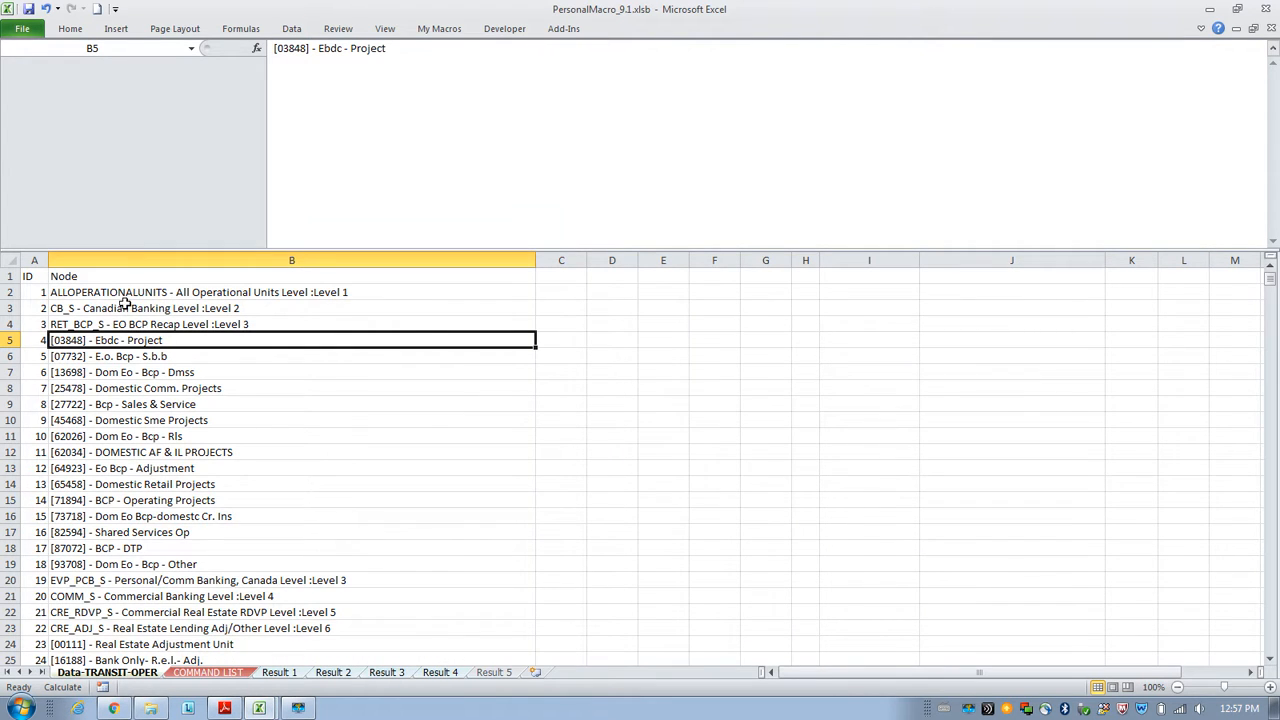
Inspect the empty Result 1 to Result 5 sheets and the level text within the Data-TRANSIT-OPER node names.
click(279, 673)
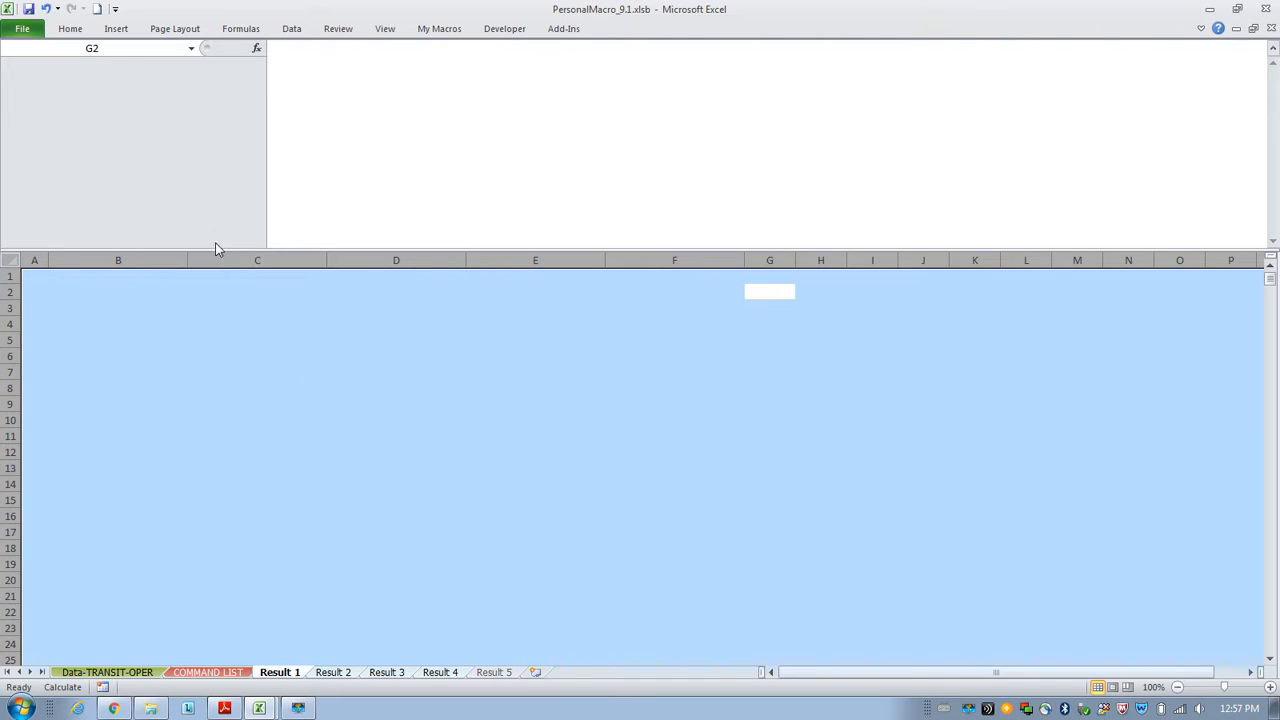
click(336, 677)
click(387, 672)
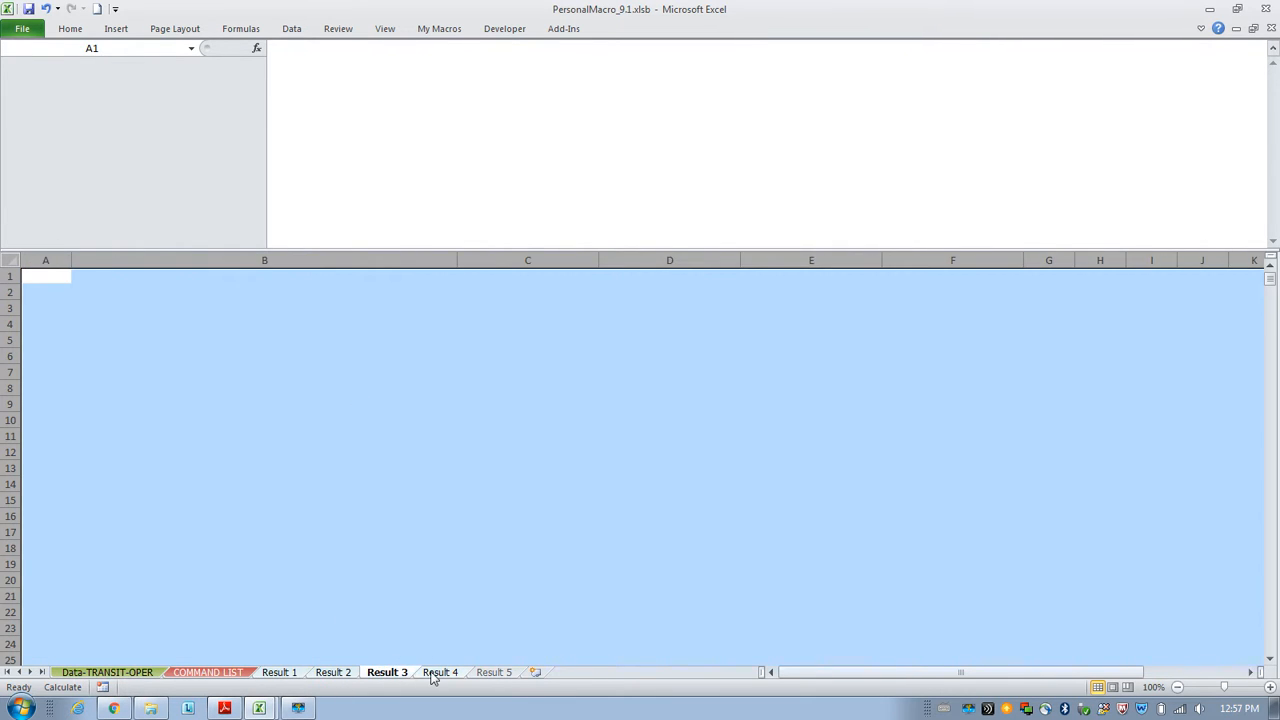
click(436, 674)
click(498, 675)
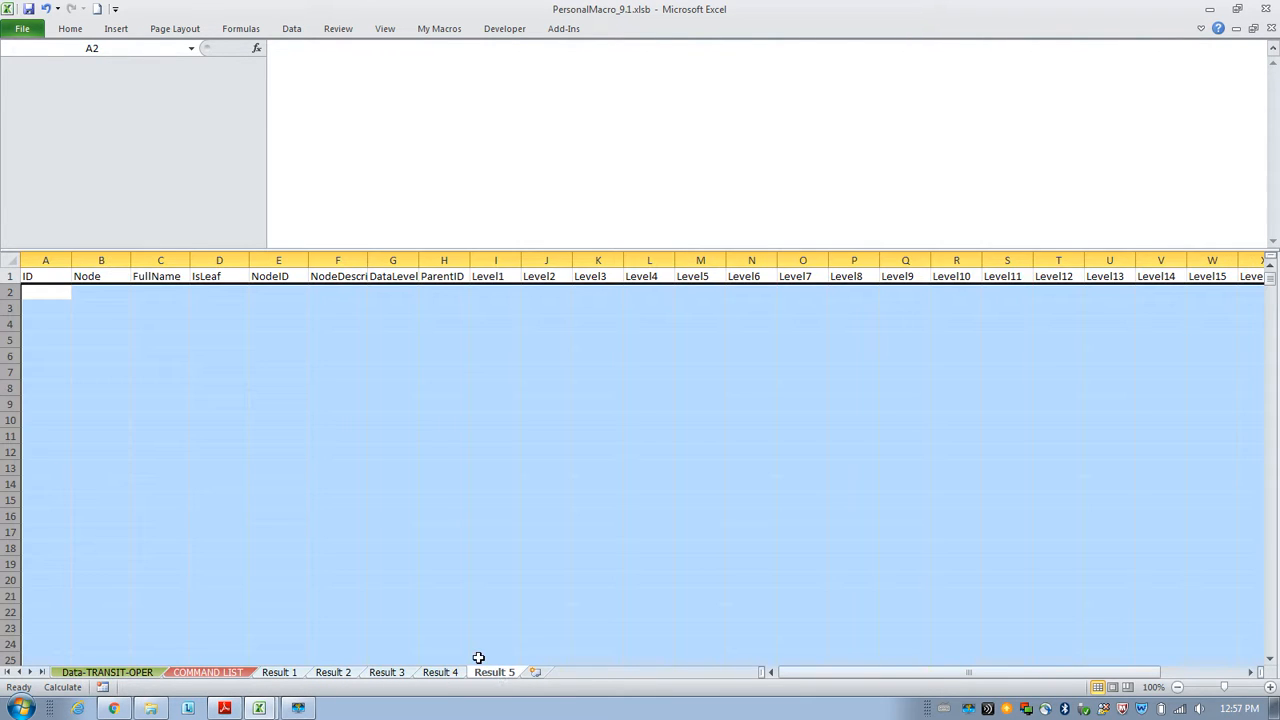
click(400, 616)
click(207, 672)
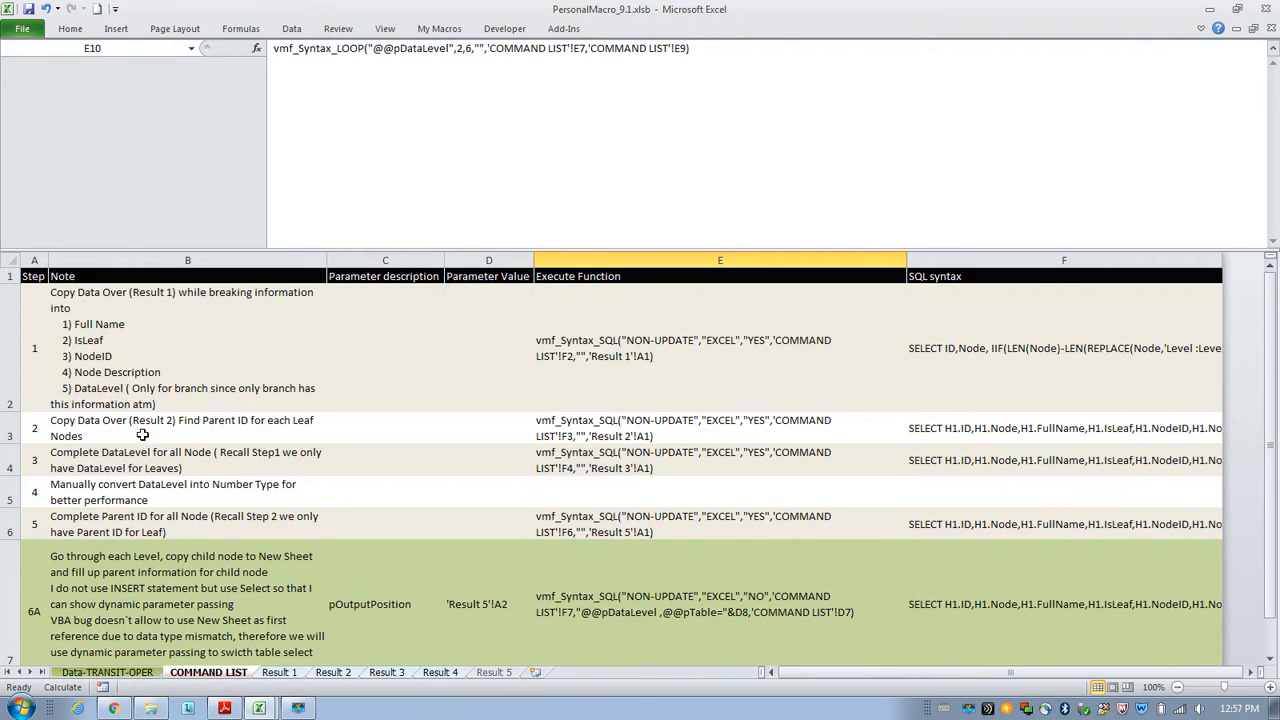
click(132, 672)
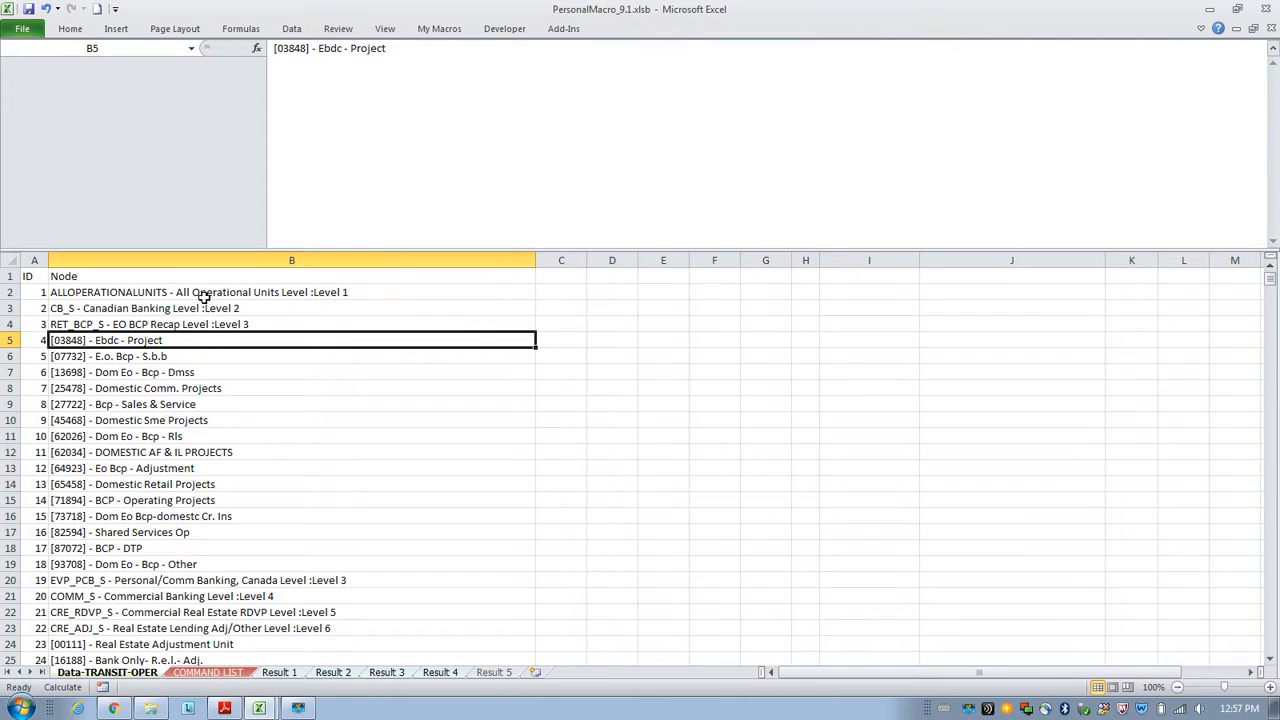
click(262, 292)
drag(505, 48, 573, 48)
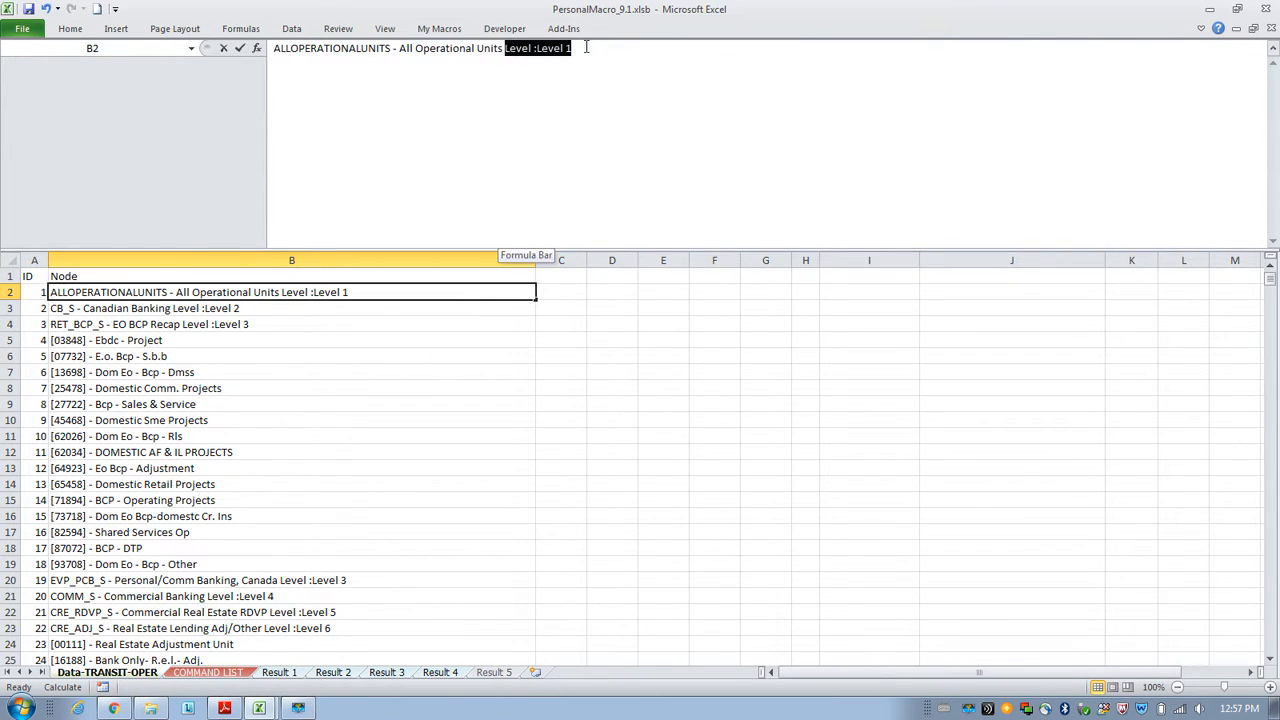
click(540, 336)
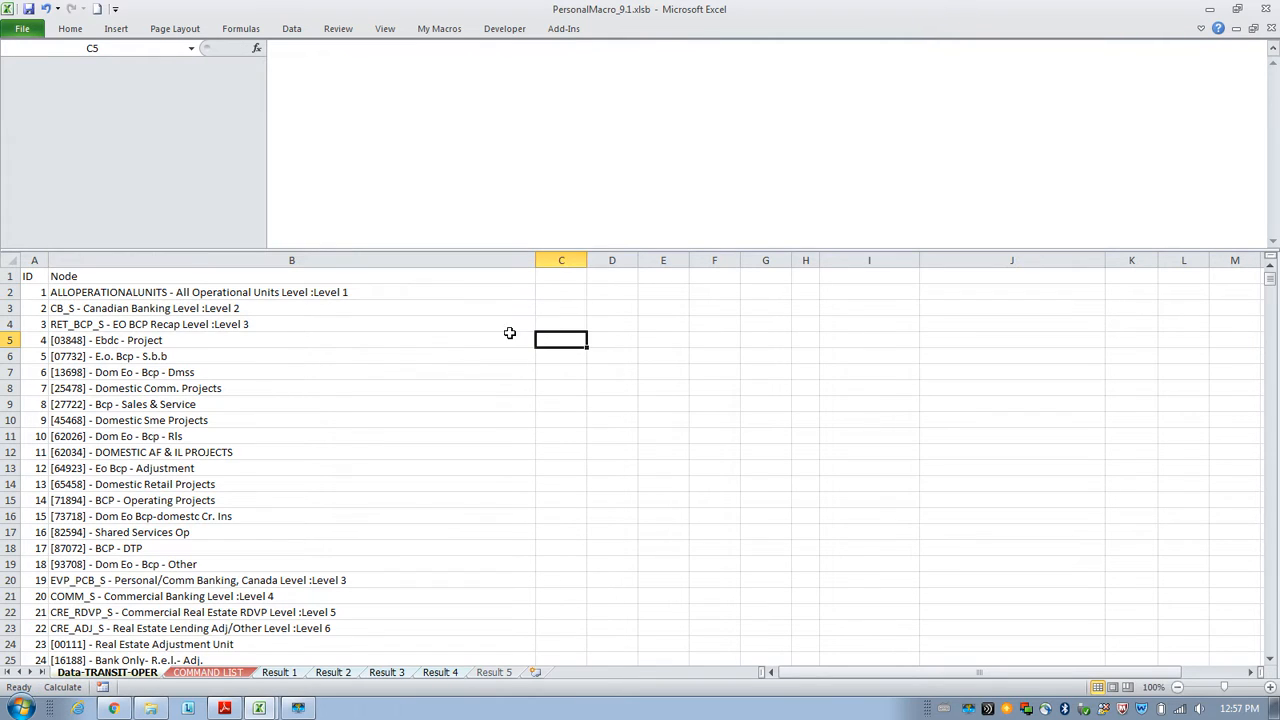
click(177, 343)
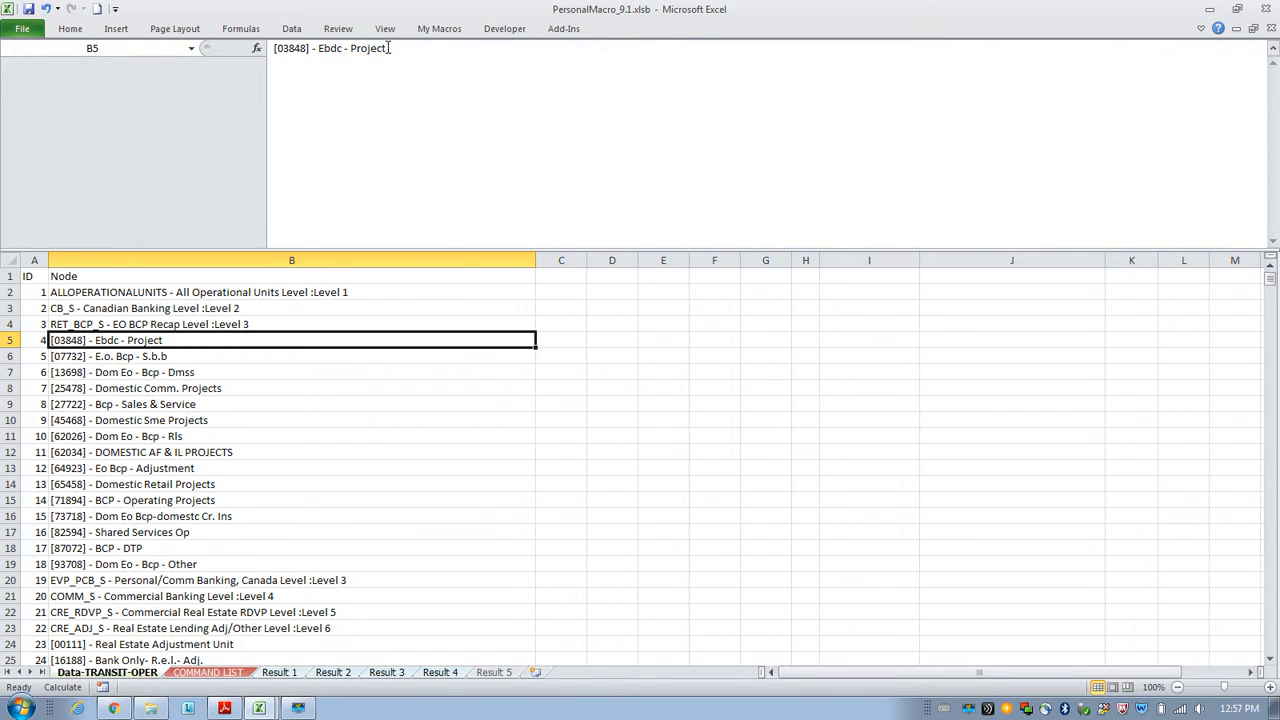
Run the Step 1 function in E2 as a formula and review the DataLevel output on Result 1.
click(205, 672)
click(604, 325)
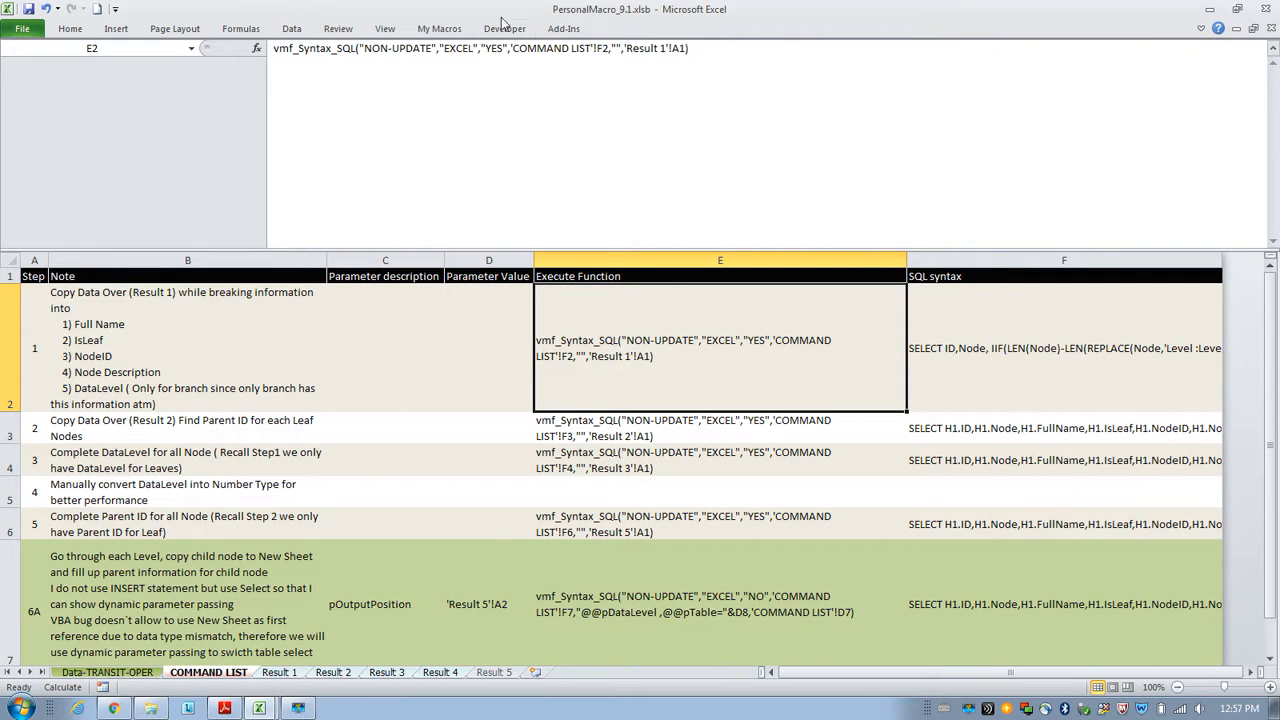
click(1005, 370)
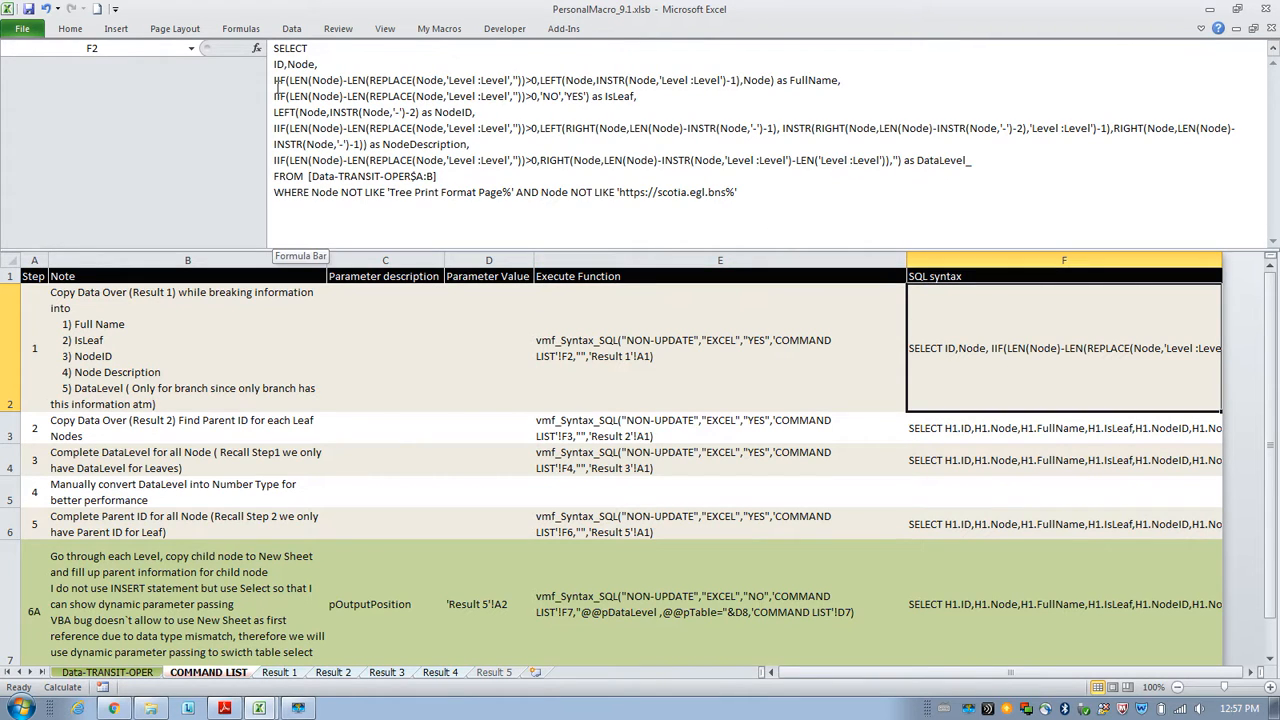
click(670, 360)
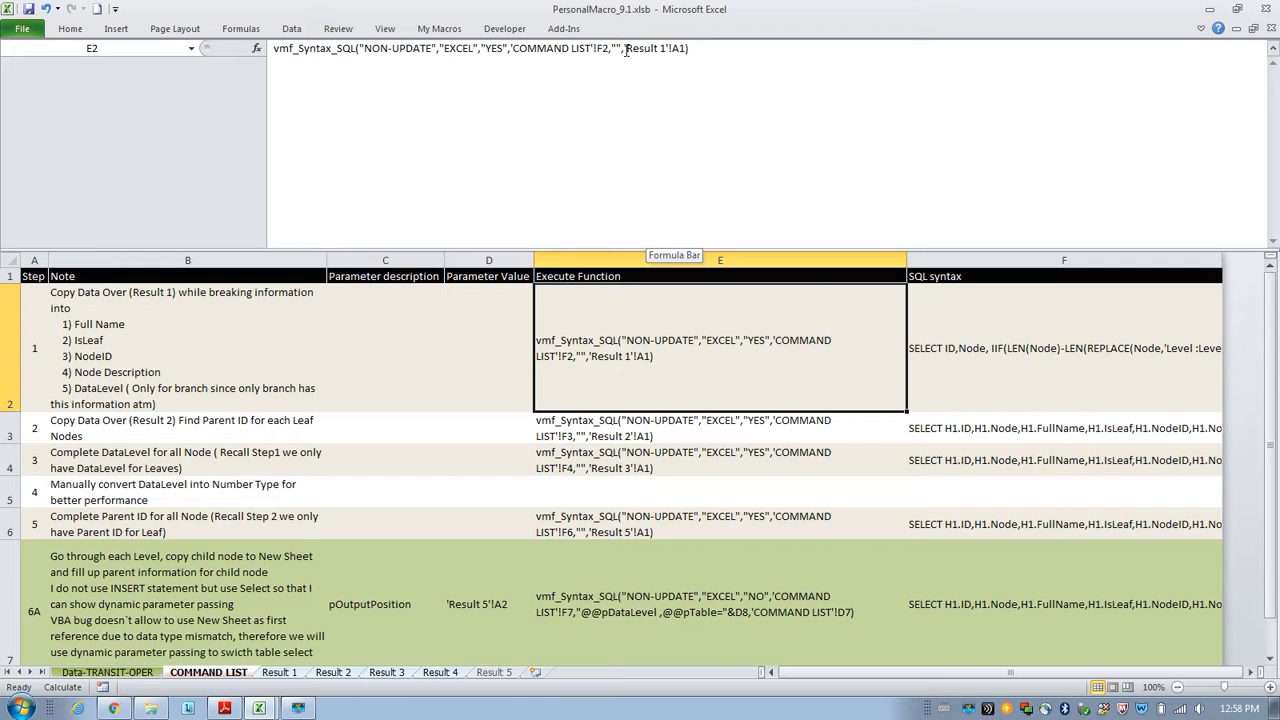
drag(627, 50, 682, 50)
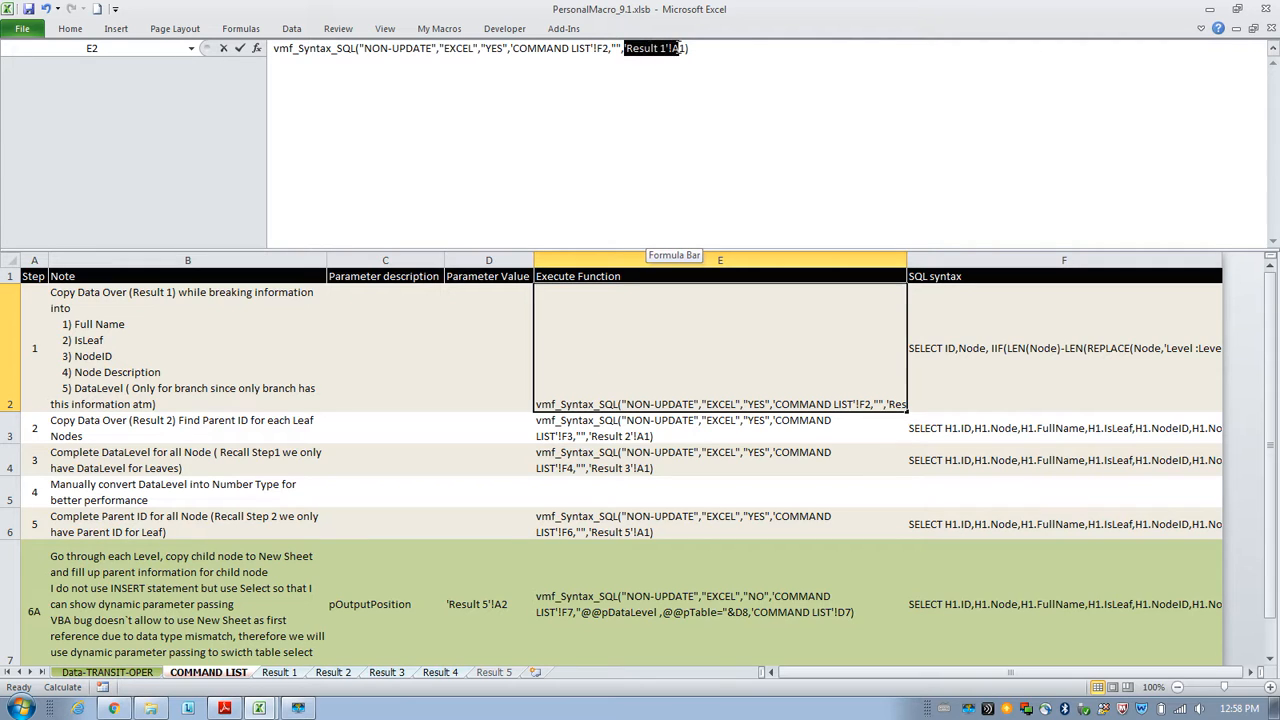
click(640, 292)
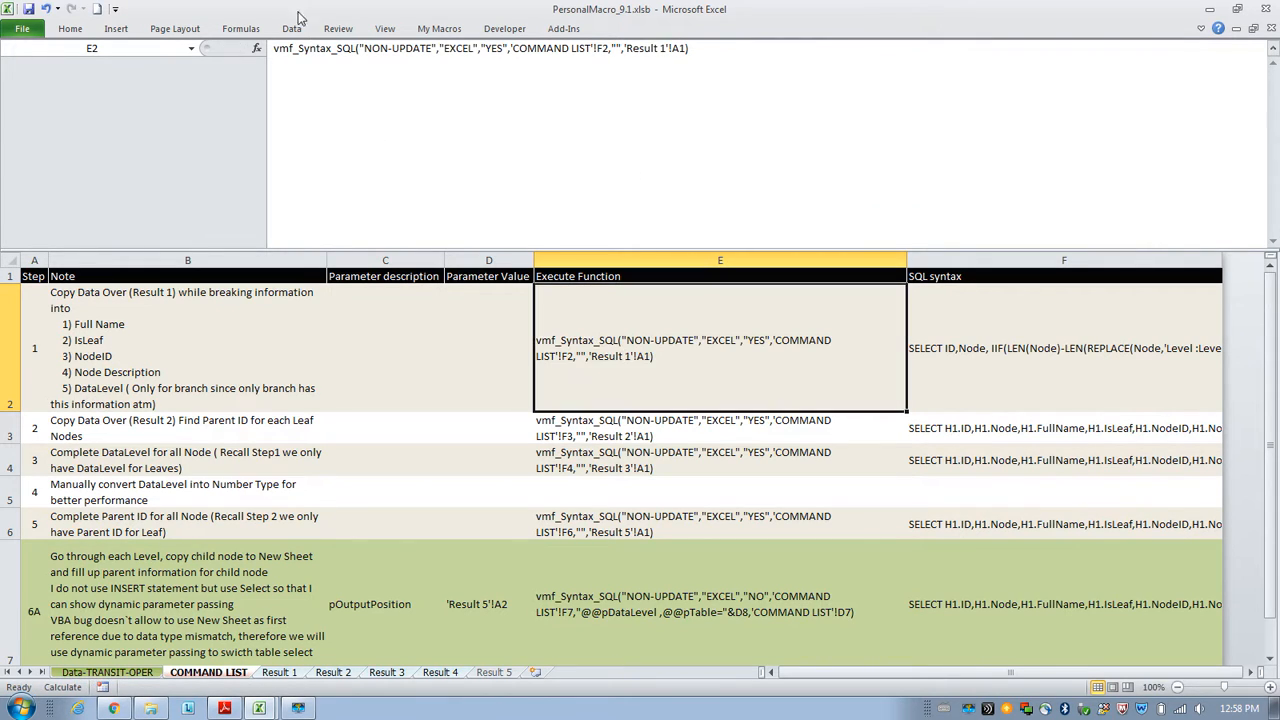
click(271, 48)
text(=)
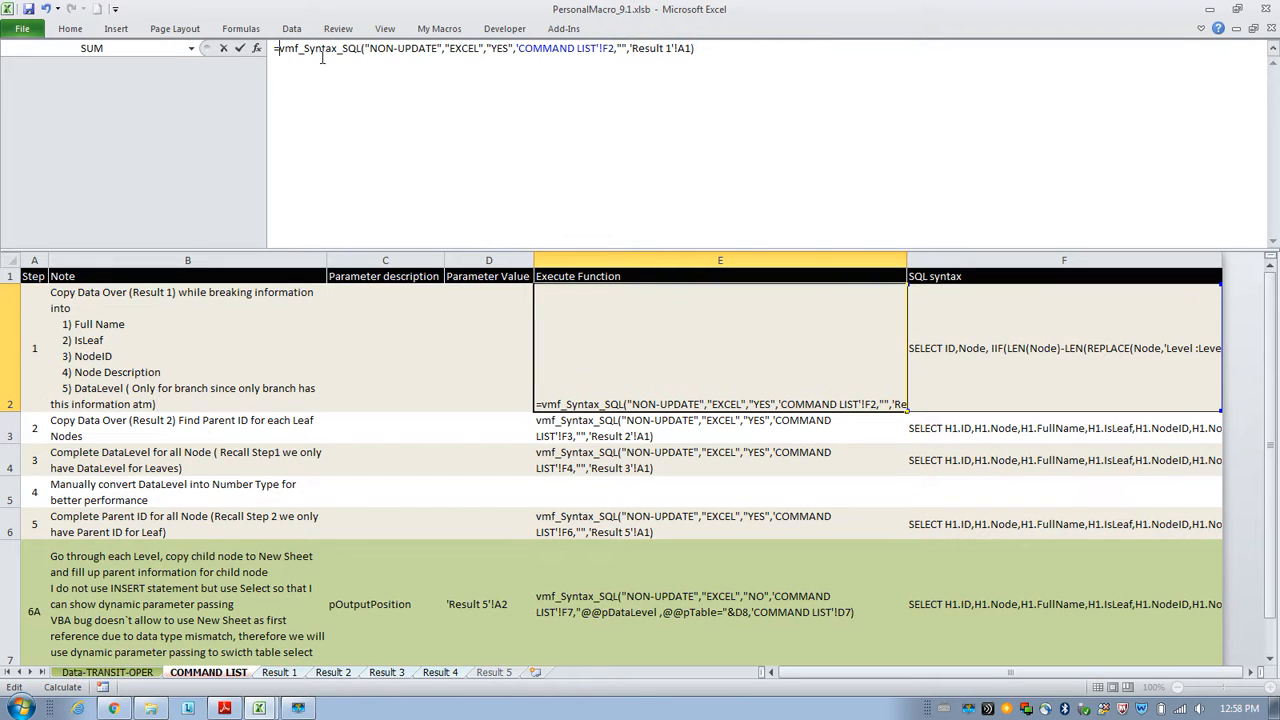
key(BackSpace)
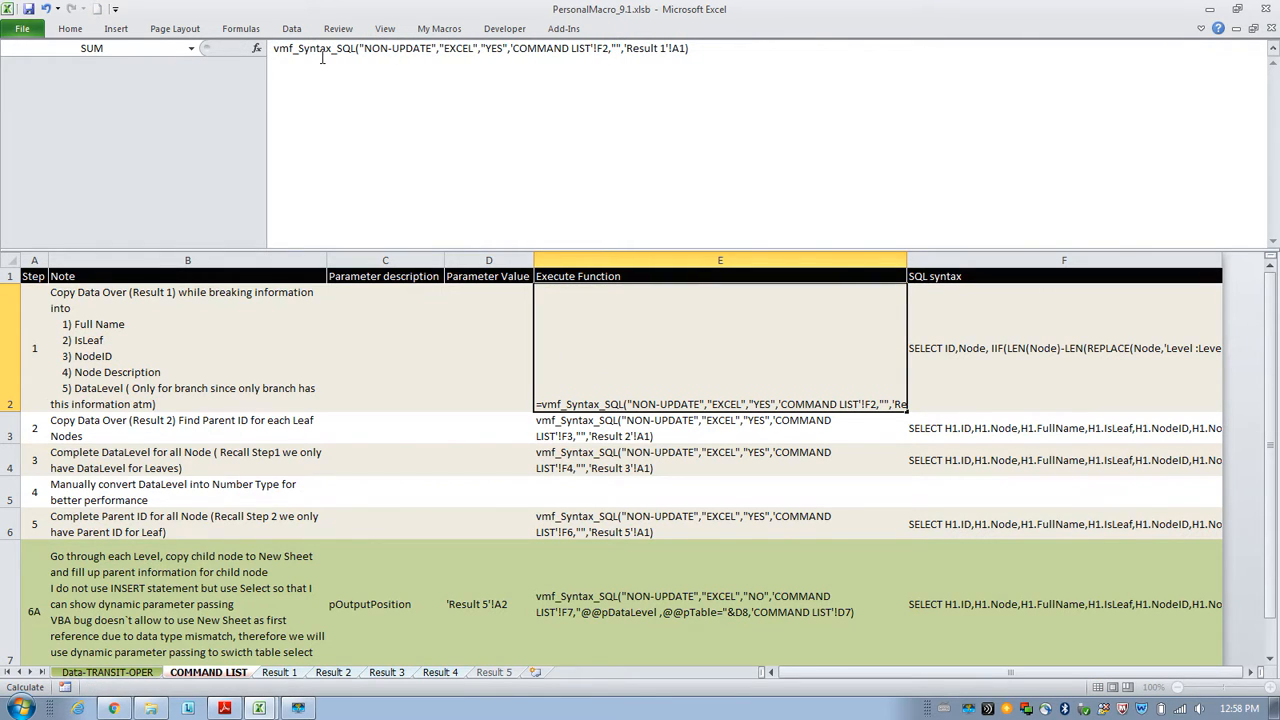
key(Return)
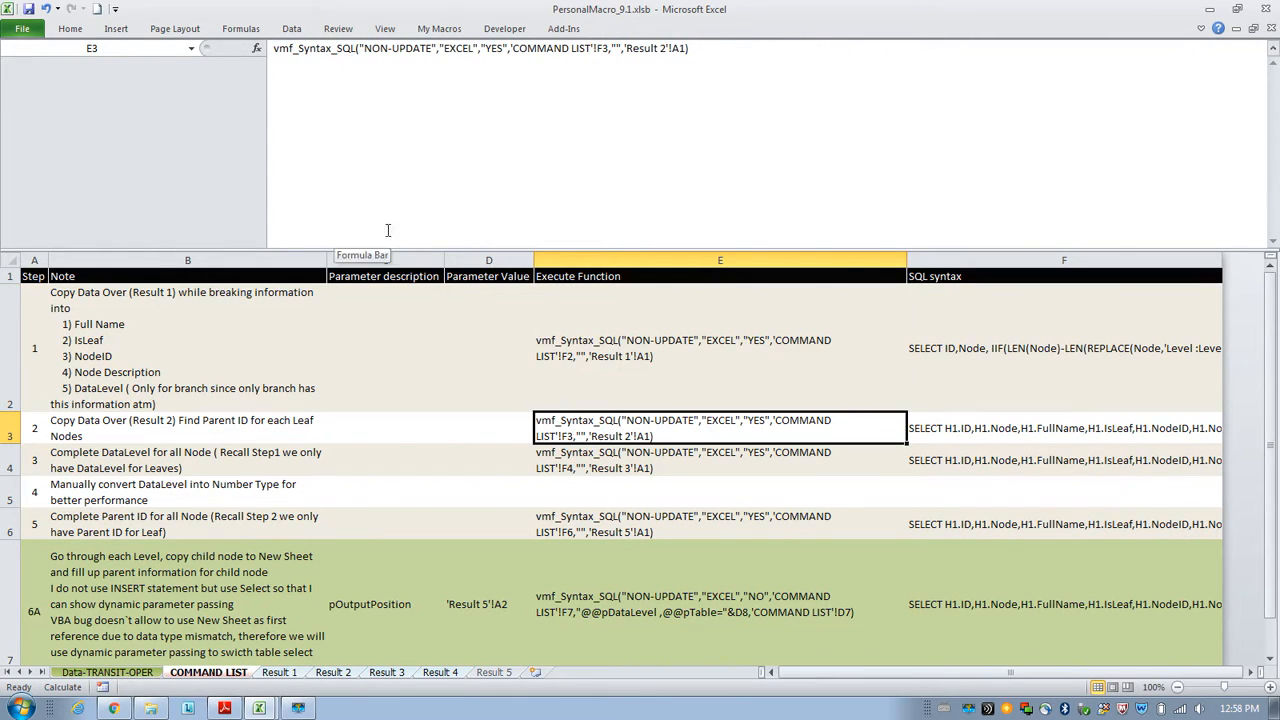
click(280, 672)
click(548, 450)
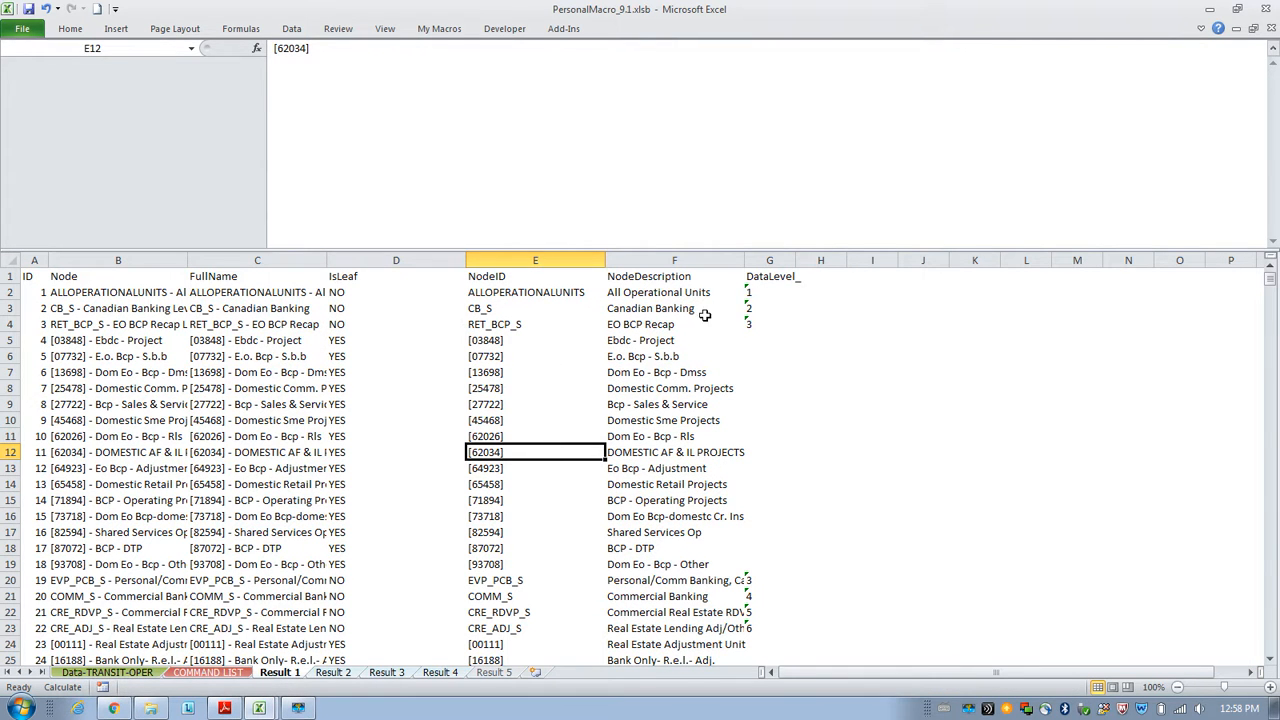
drag(766, 292, 768, 322)
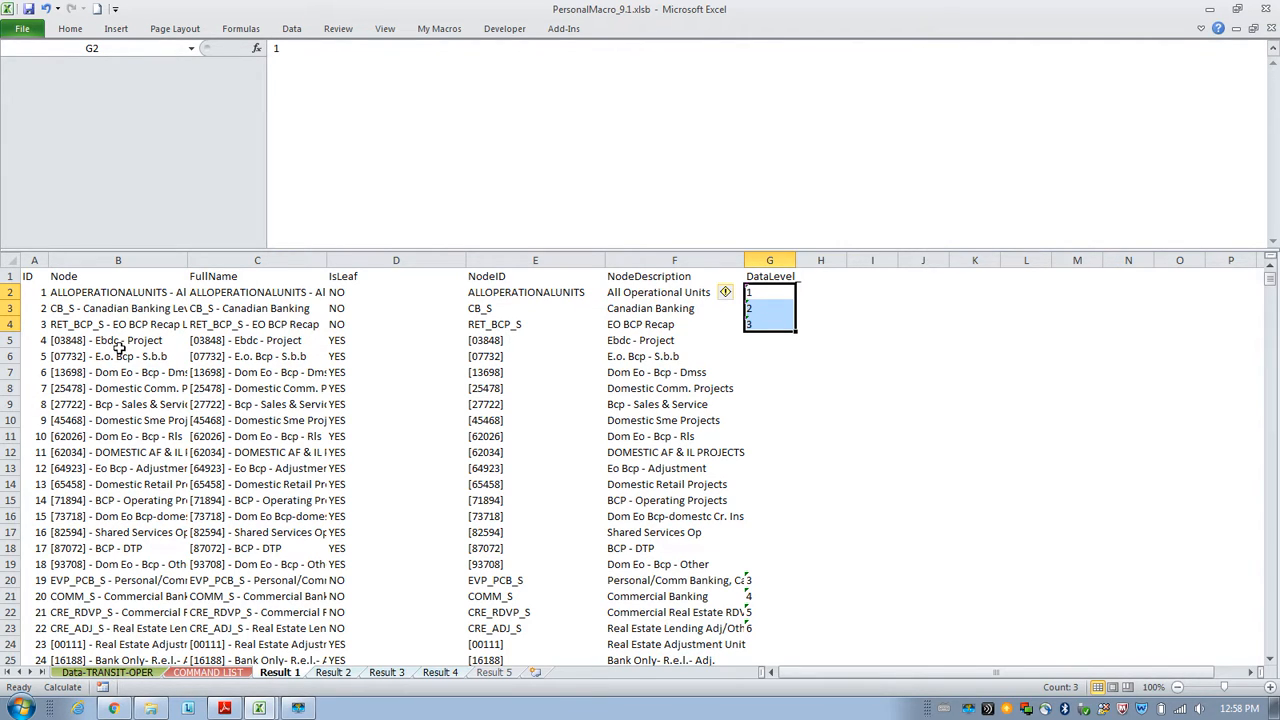
Review the Step 2 SQL syntax, then run the Step 2 function in E3 as a formula.
click(210, 673)
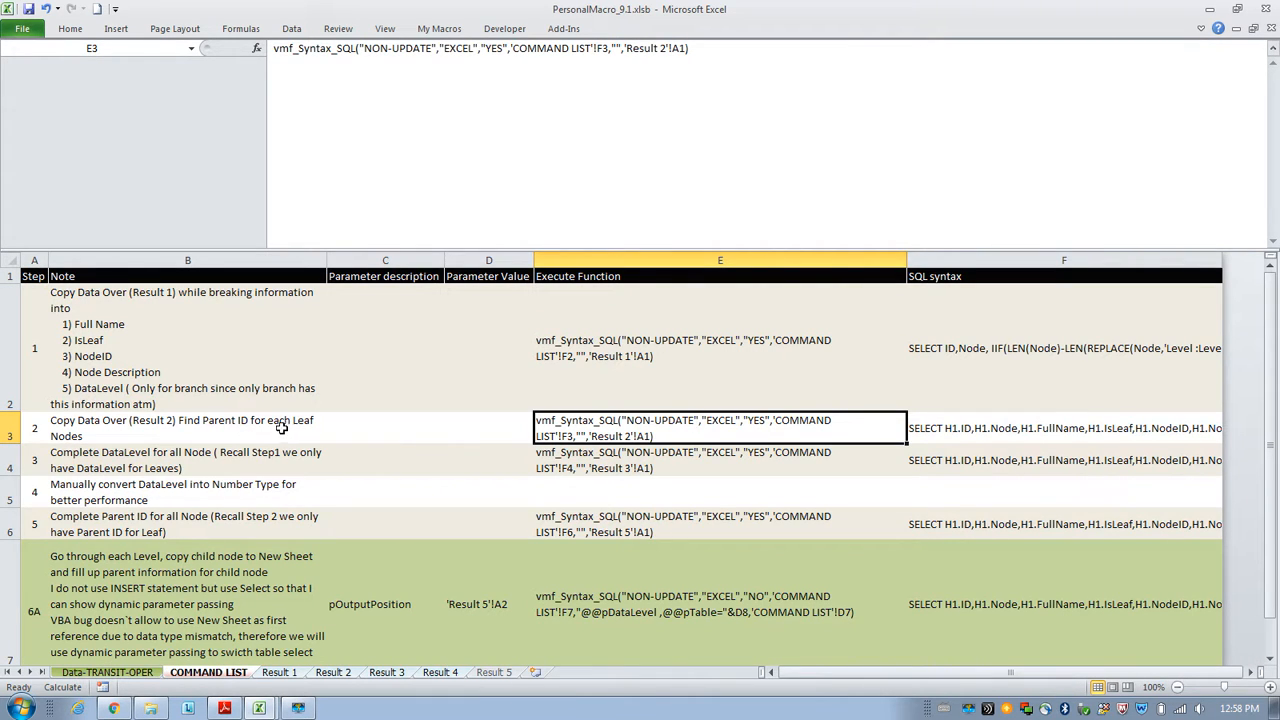
click(1016, 437)
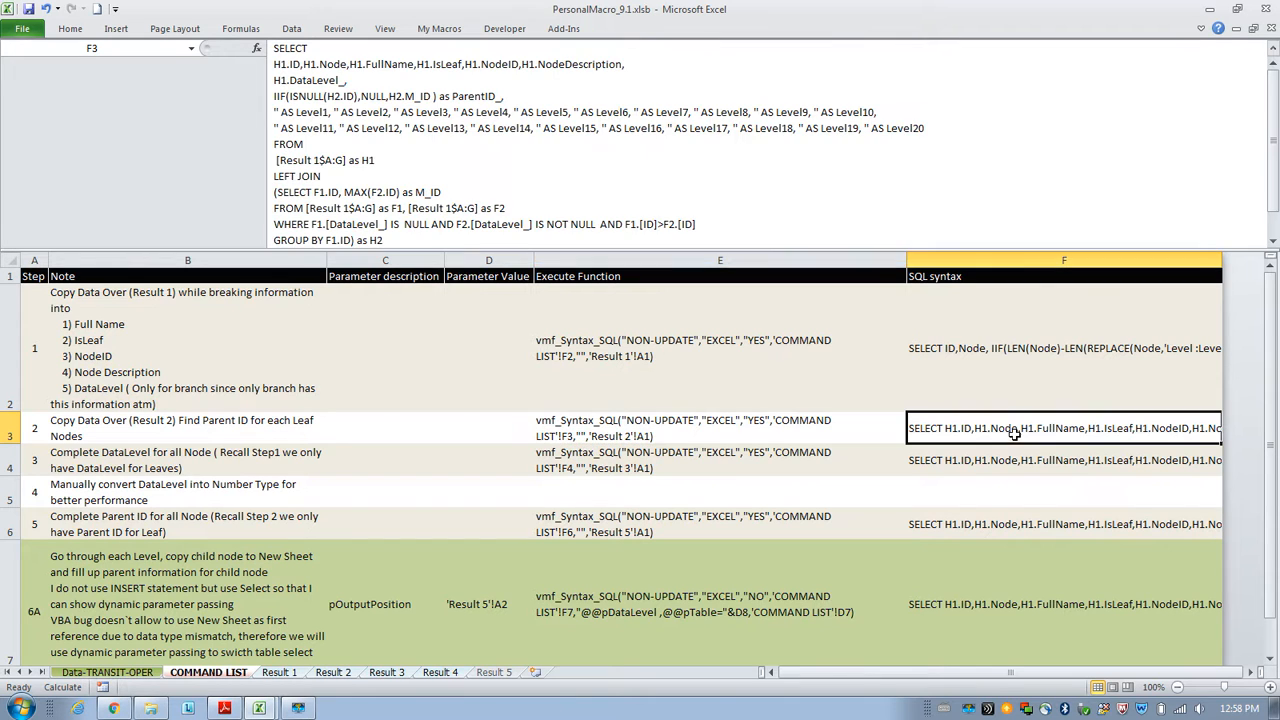
drag(611, 247, 614, 271)
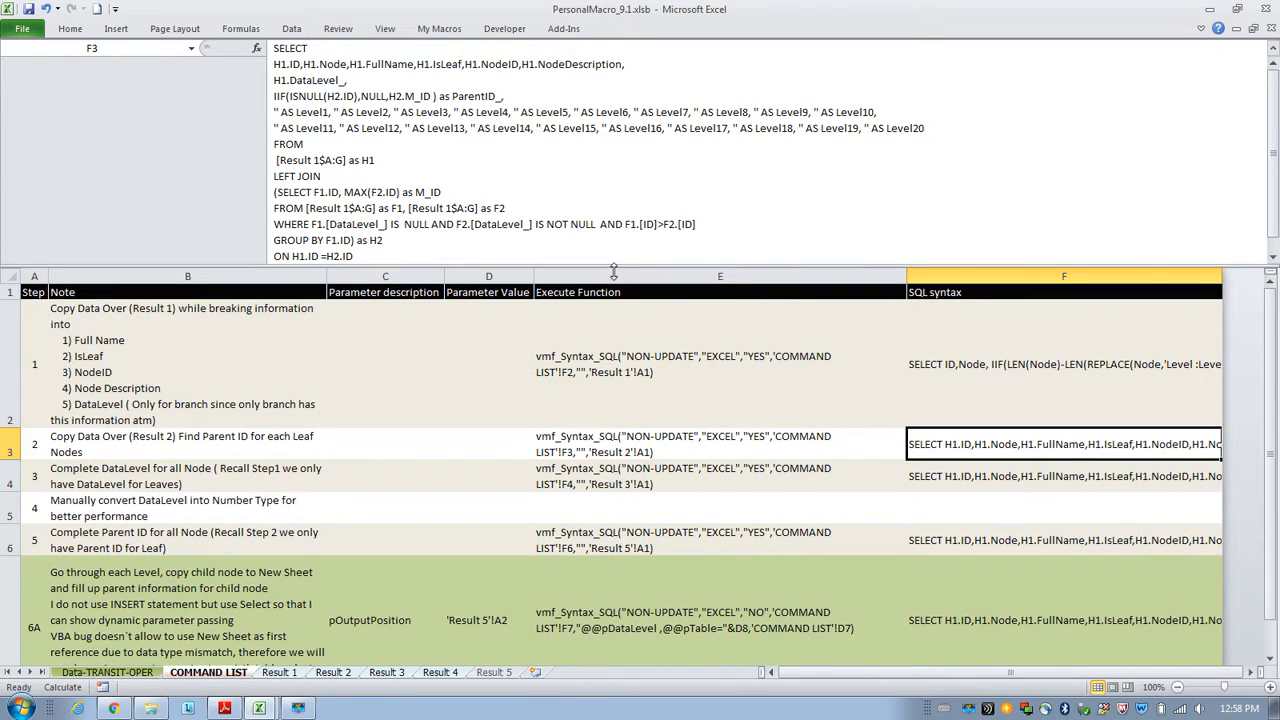
click(680, 436)
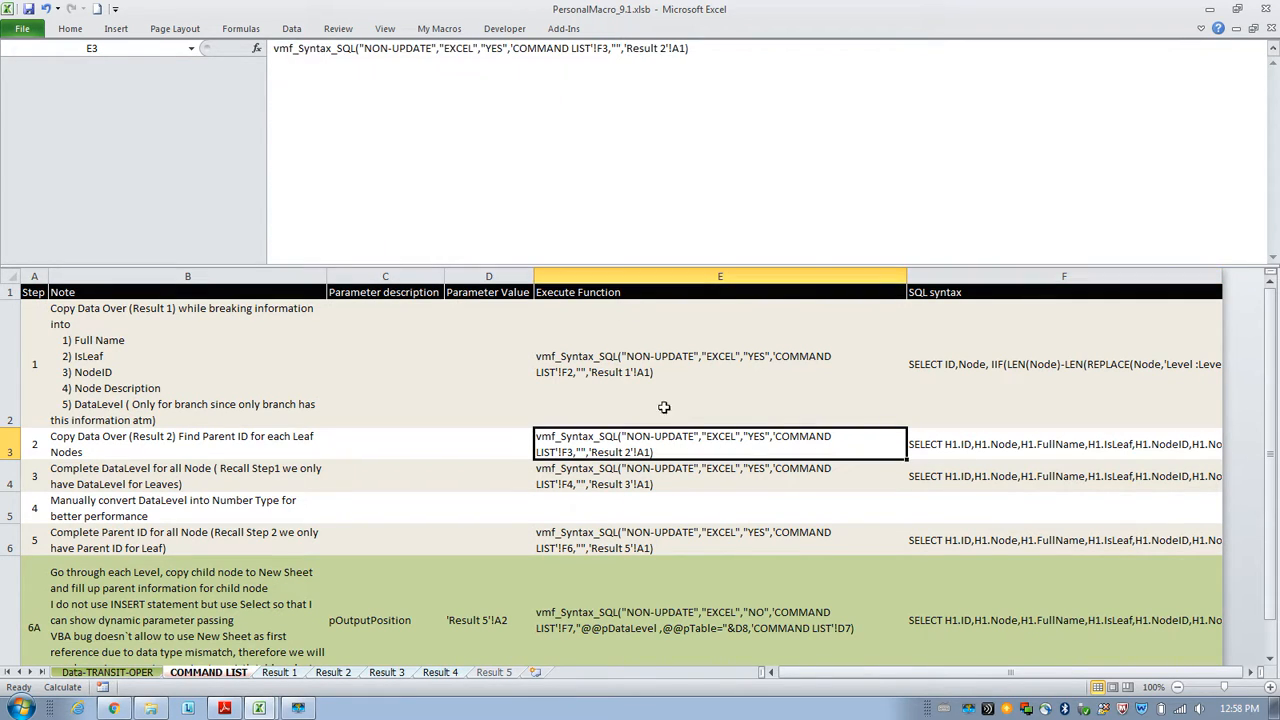
click(272, 50)
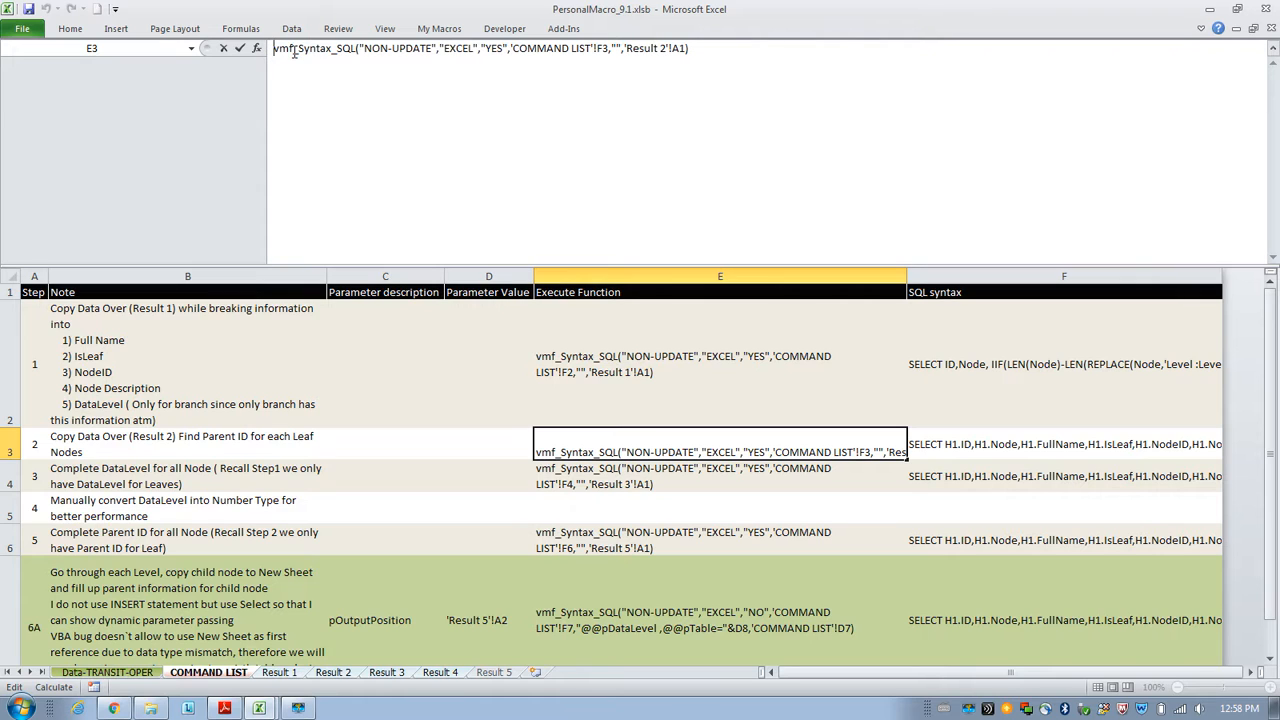
text(=)
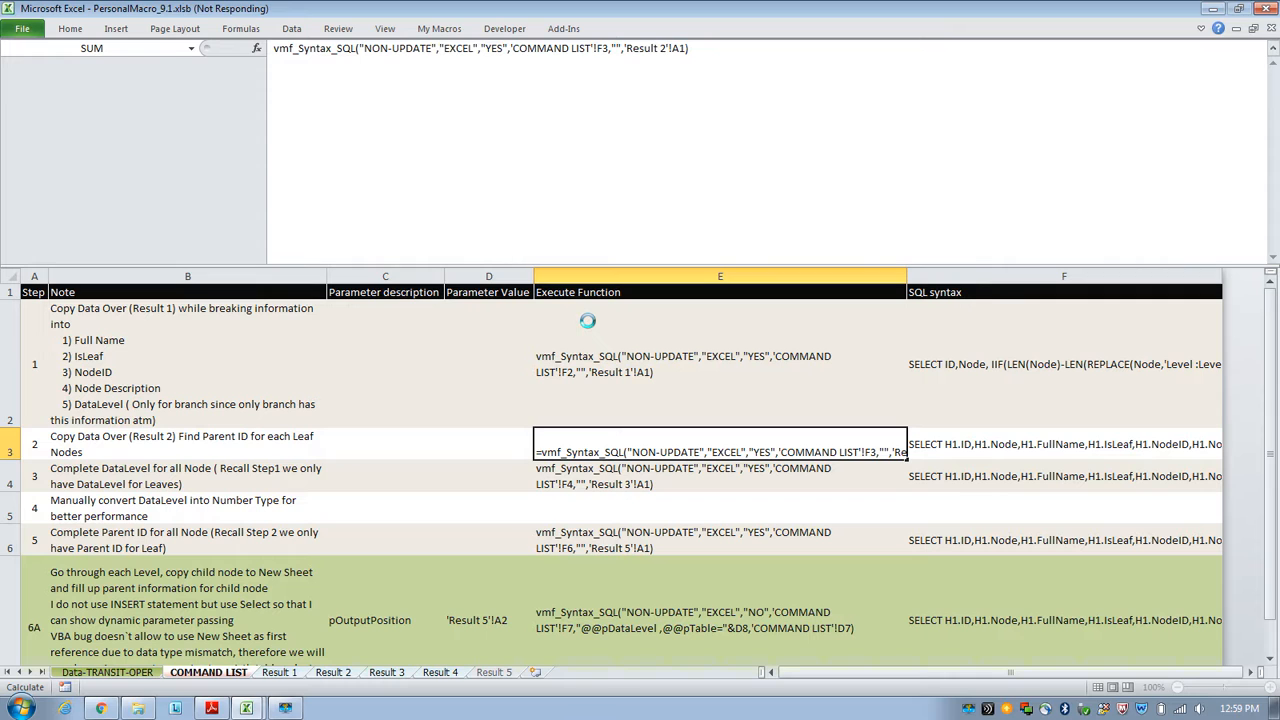
Review the ParentID_ values produced on the Result 2 sheet.
click(333, 672)
click(929, 357)
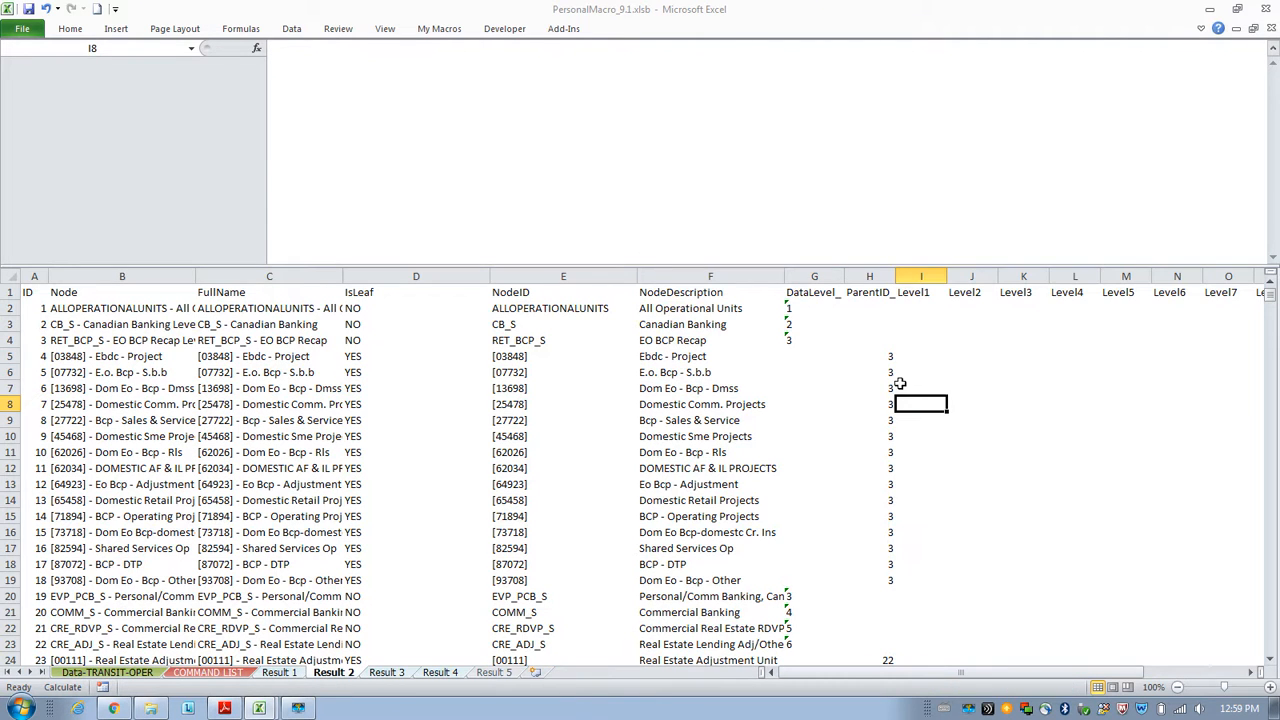
drag(870, 355, 871, 582)
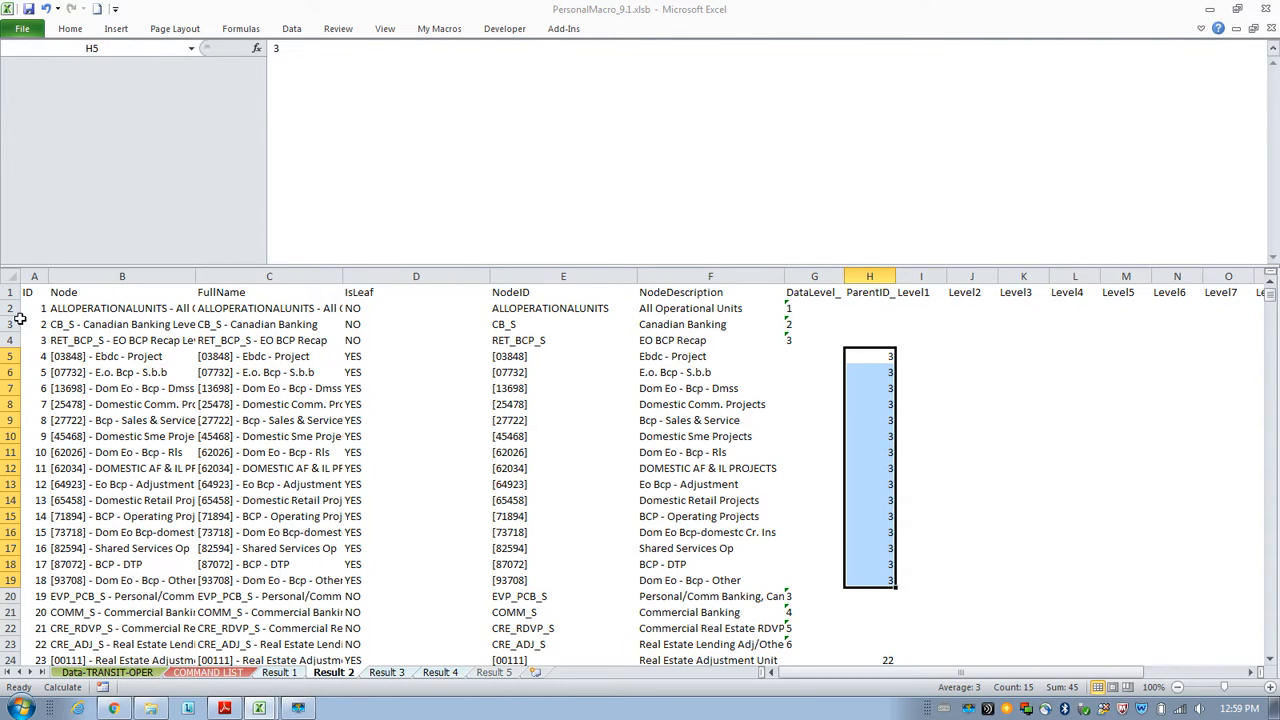
click(40, 340)
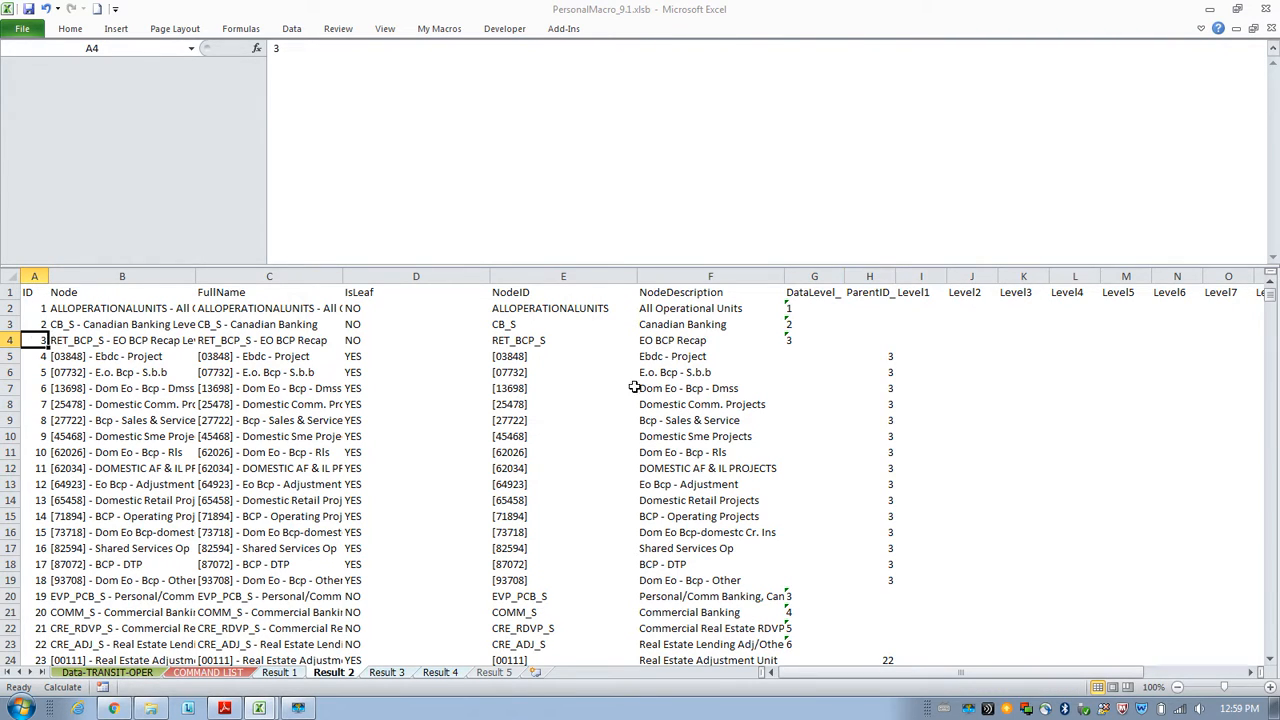
Examine the ParentID_ groupings further down the Result 2 sheet.
scroll(634, 387, down, 3)
drag(871, 517, 872, 548)
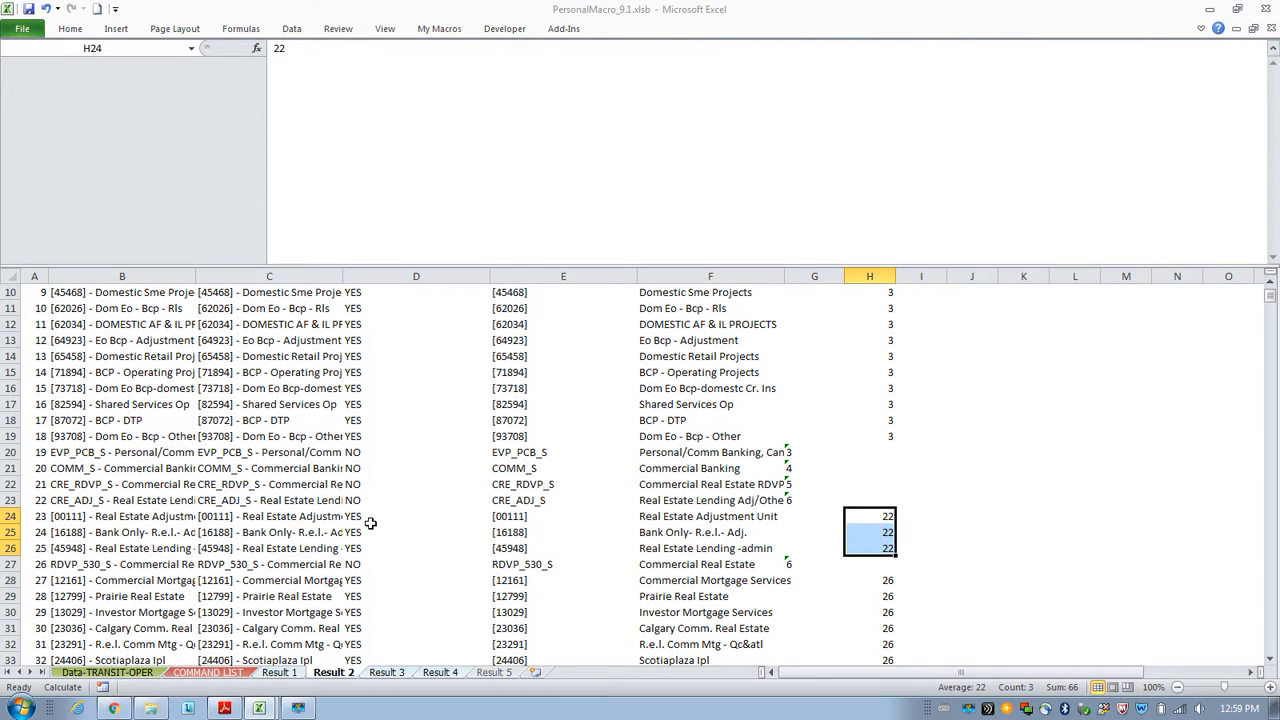
click(38, 500)
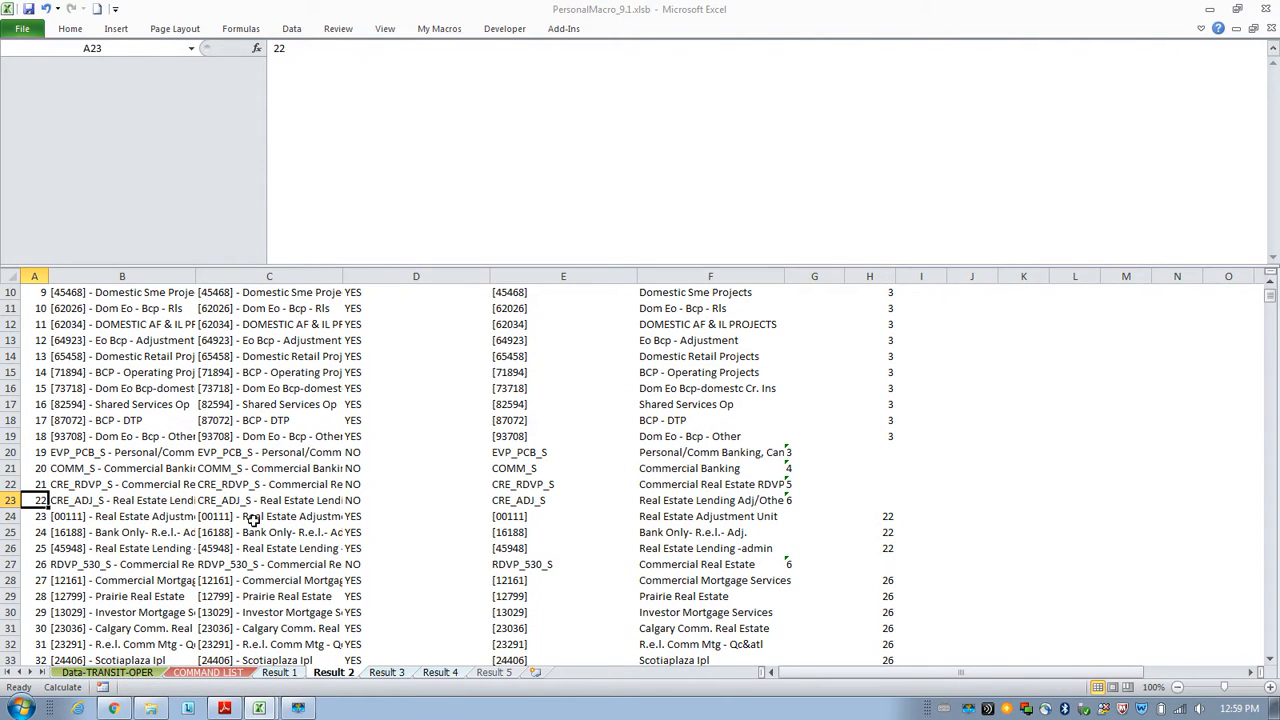
scroll(575, 550, up, 3)
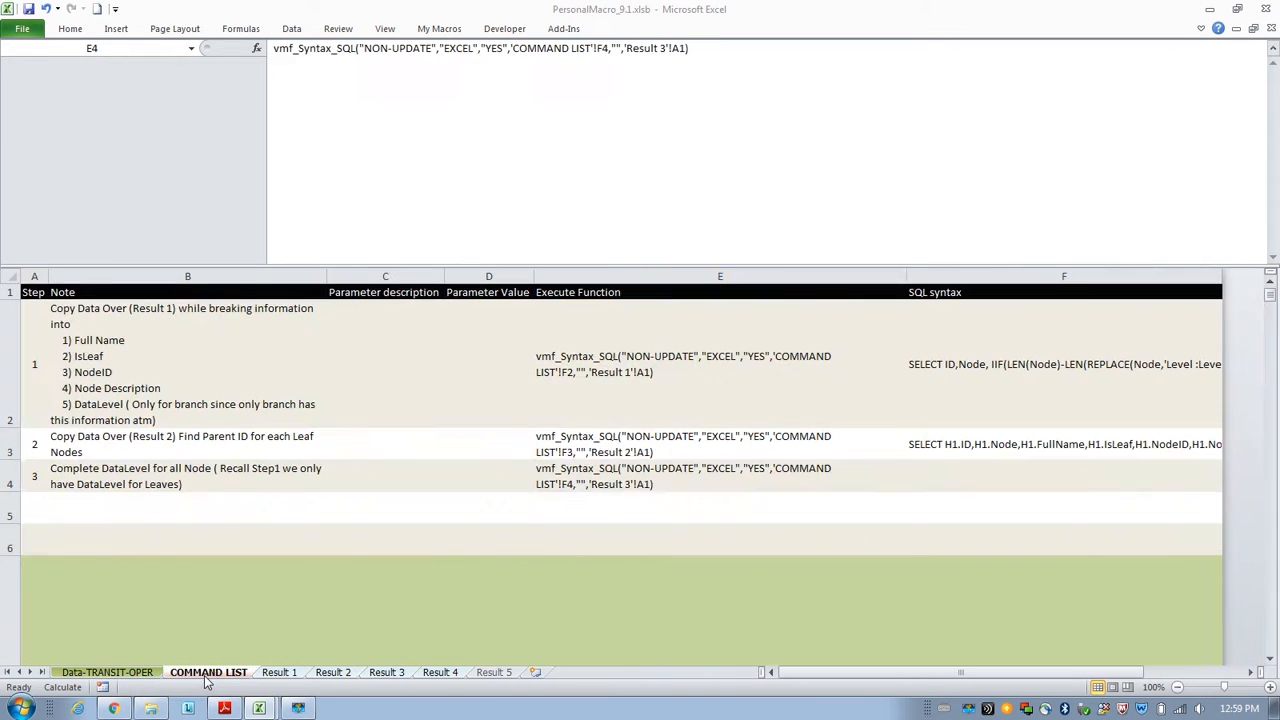
Review the Step 3 SQL syntax, then run the Step 3 function in E4 as a formula.
click(205, 674)
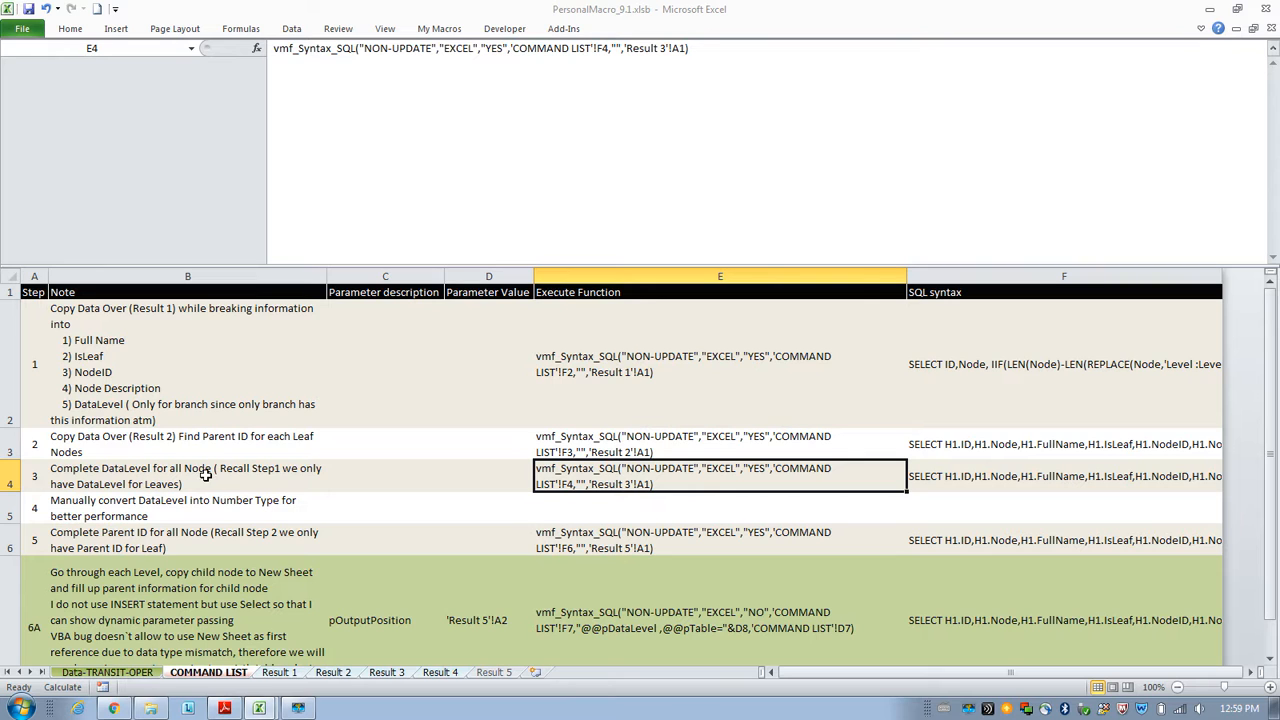
click(326, 674)
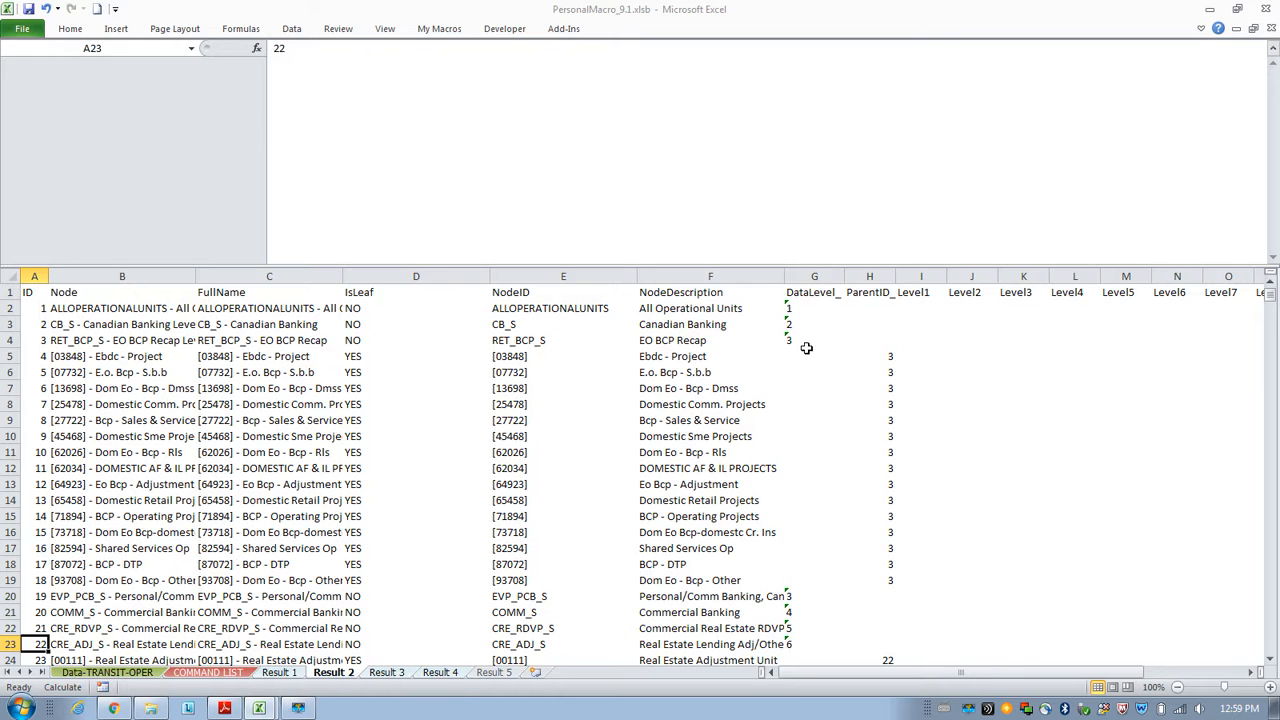
click(208, 672)
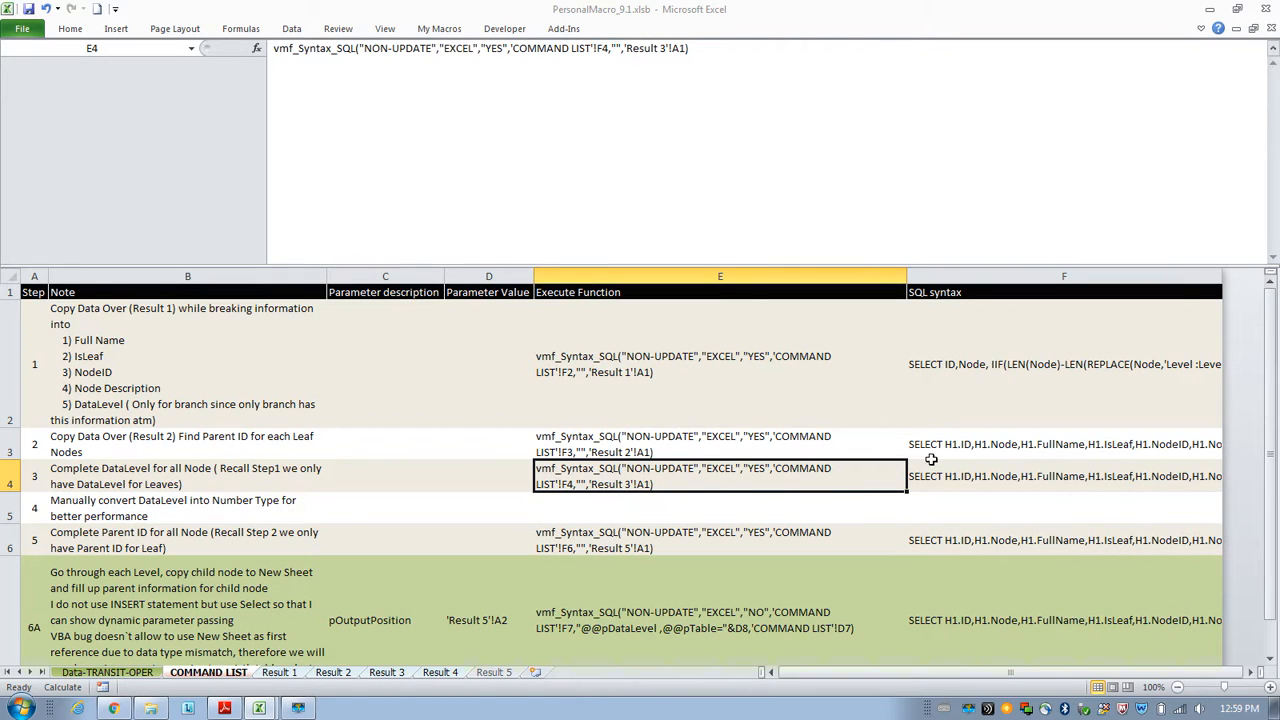
click(966, 477)
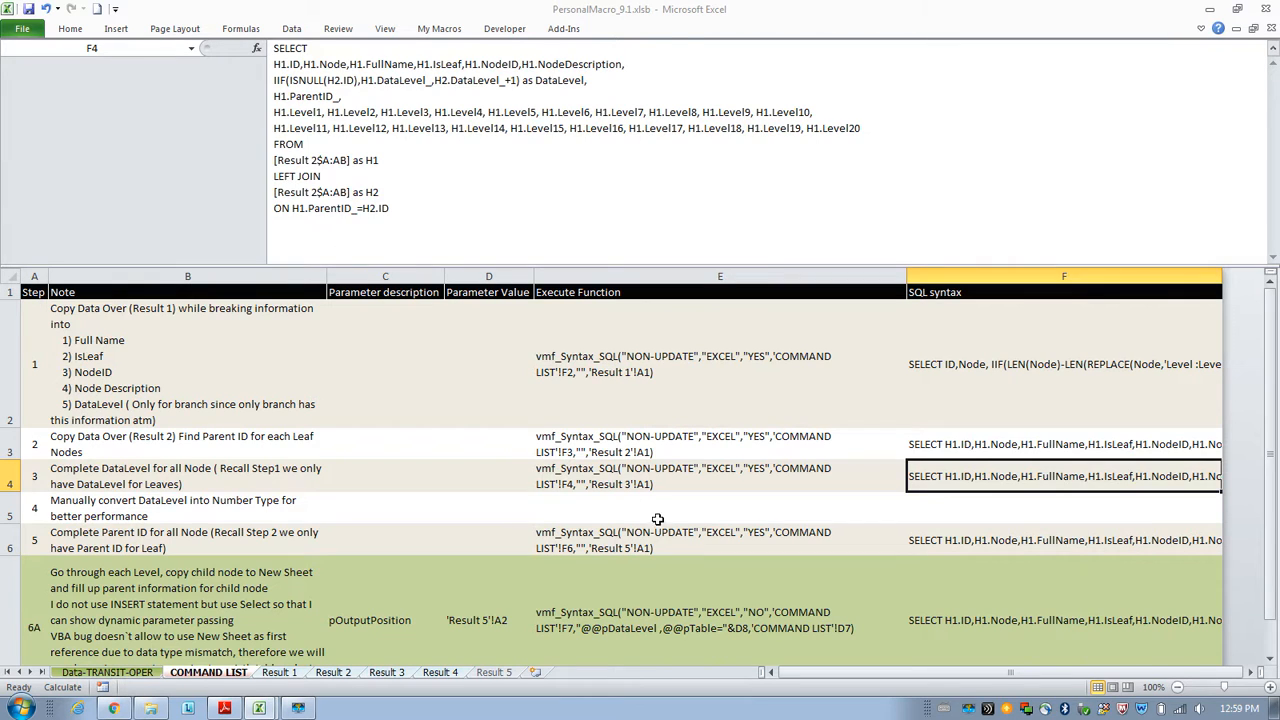
click(627, 478)
click(273, 50)
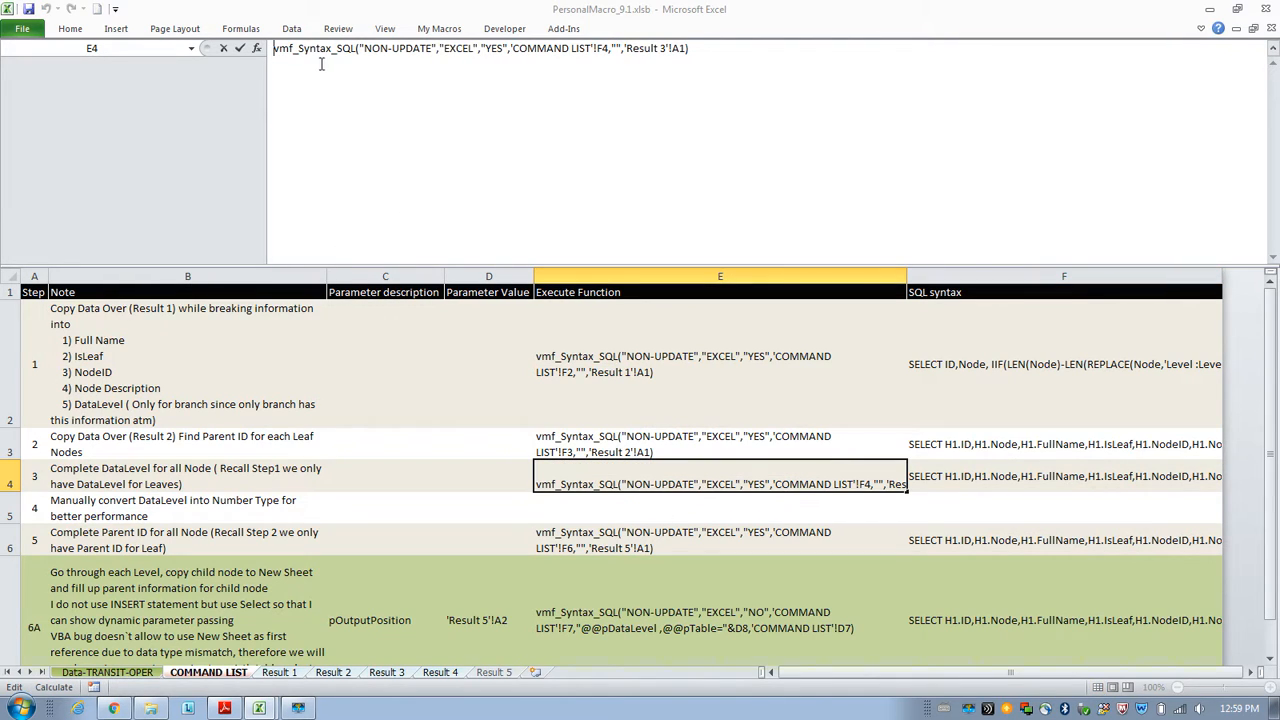
text(=)
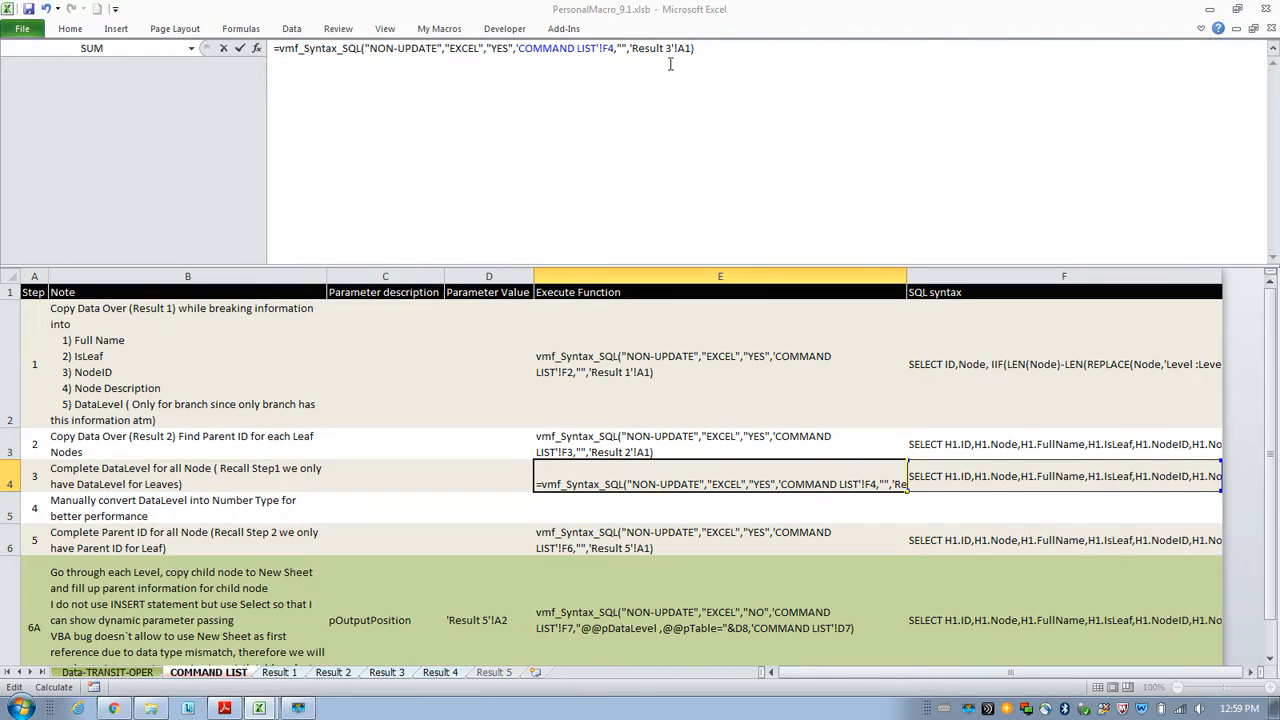
key(Escape)
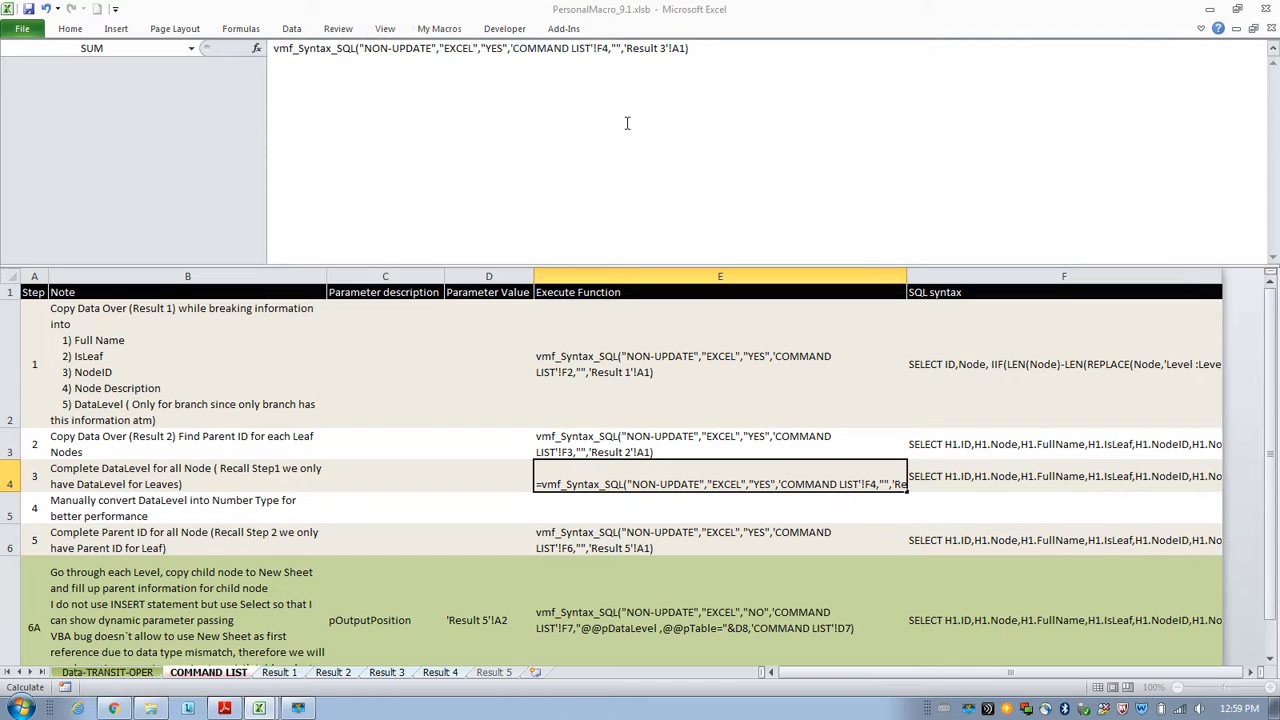
key(Return)
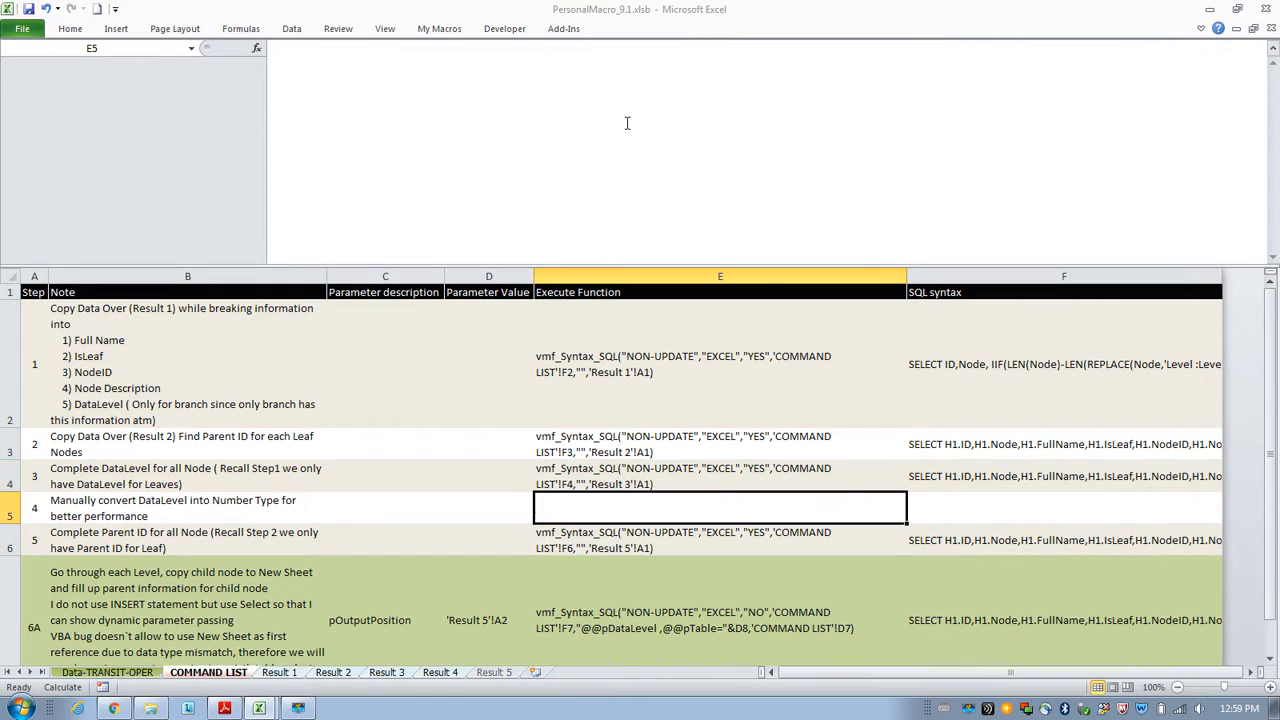
Inspect the DataLevel values filled in for all nodes on the Result 3 sheet.
click(386, 672)
click(482, 624)
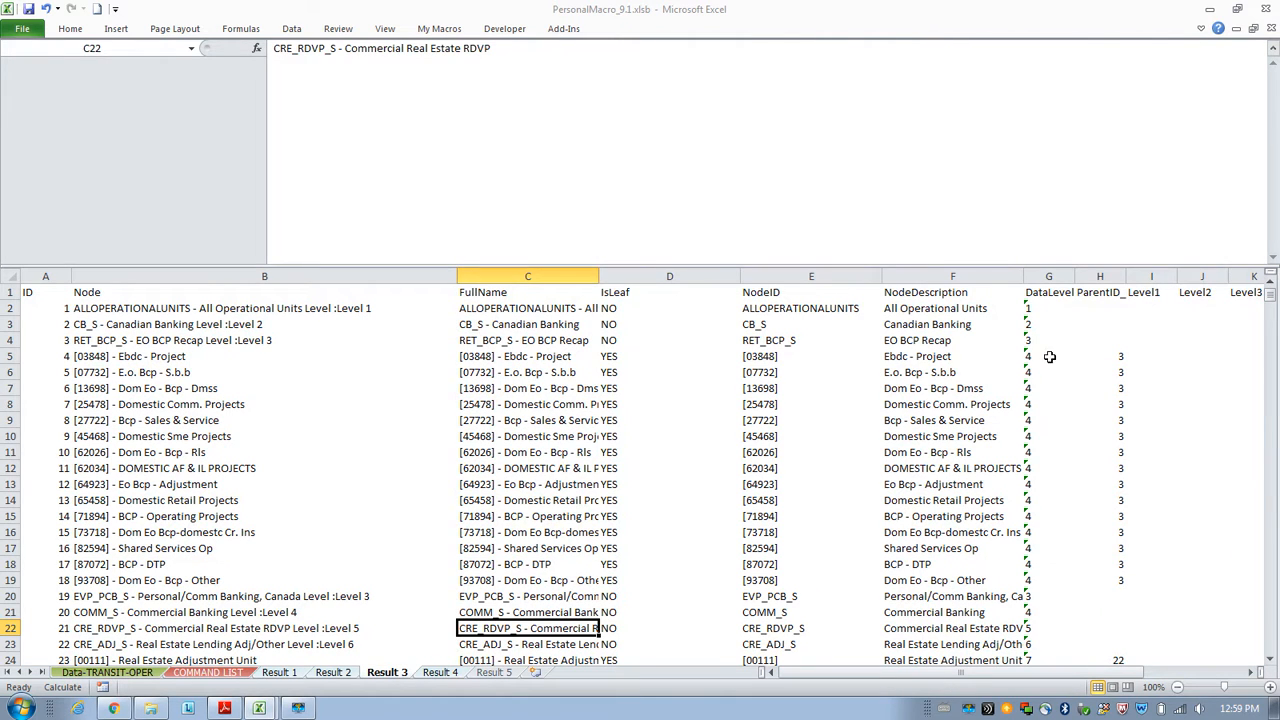
drag(1049, 372, 1049, 589)
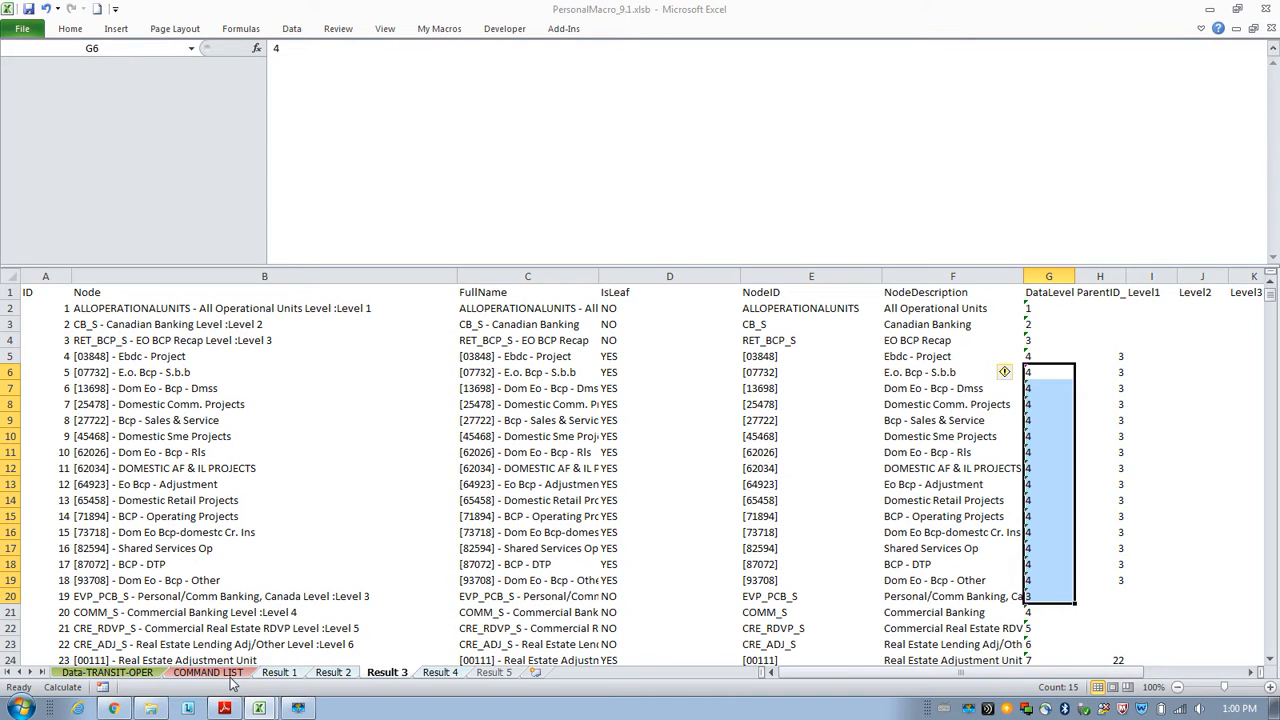
click(207, 672)
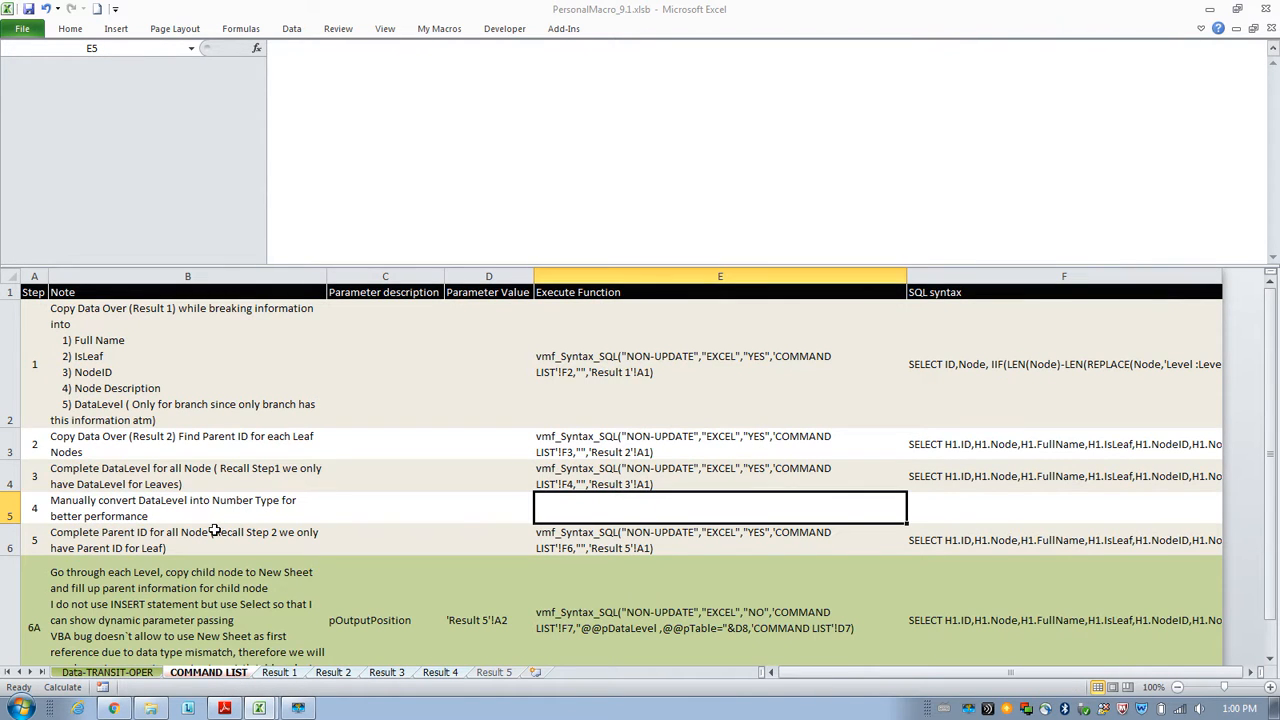
click(385, 672)
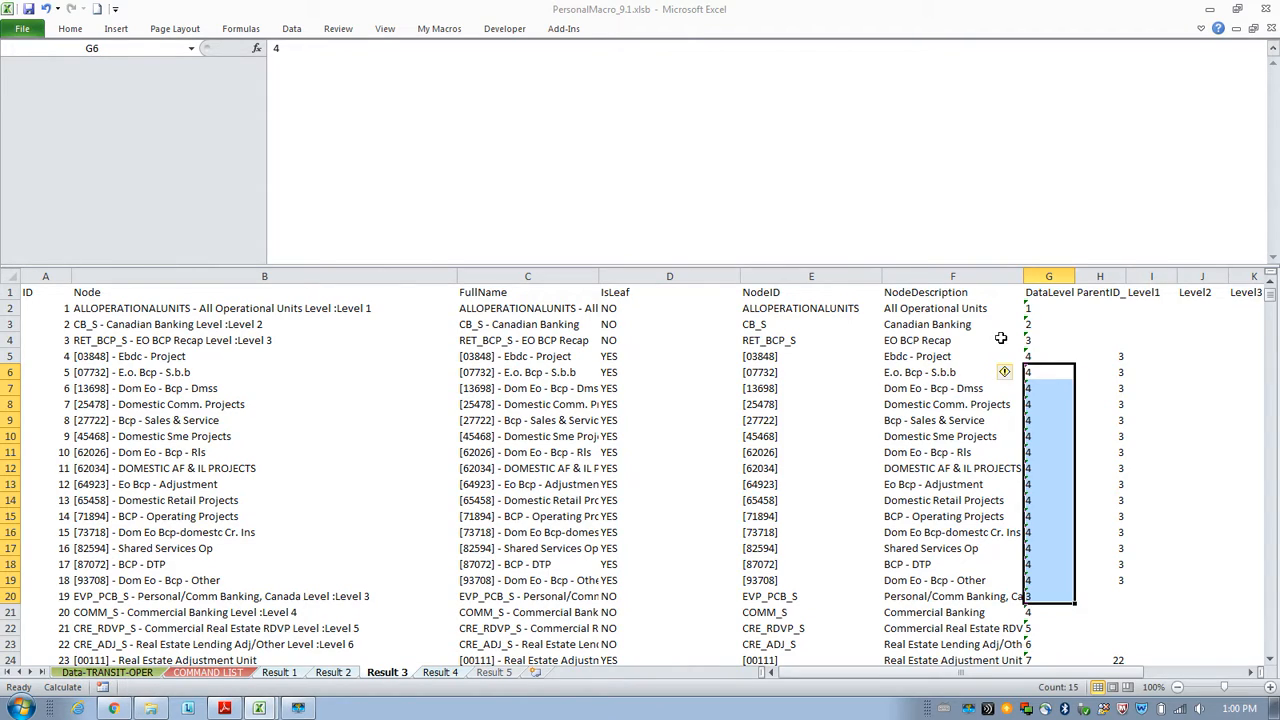
Convert the entire DataLevel column on Result 3 from text to numbers.
click(1041, 308)
key(ctrl+shift+Down)
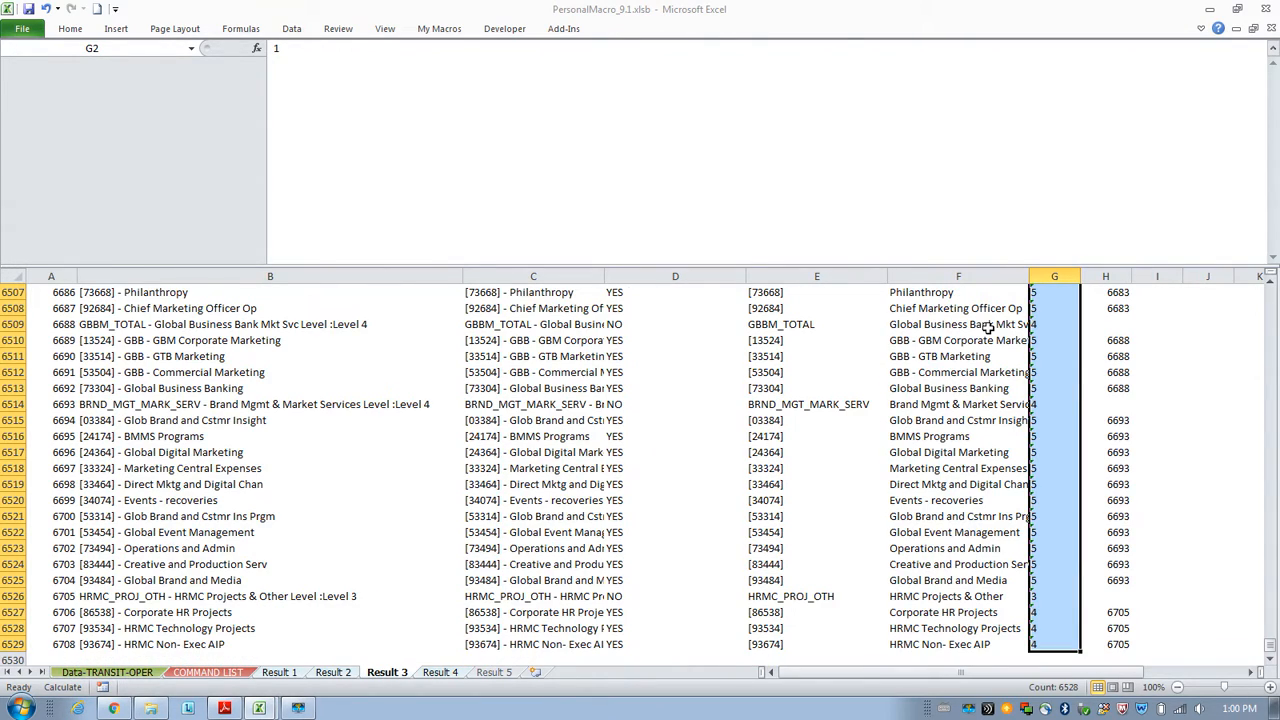
drag(1270, 660, 1262, 290)
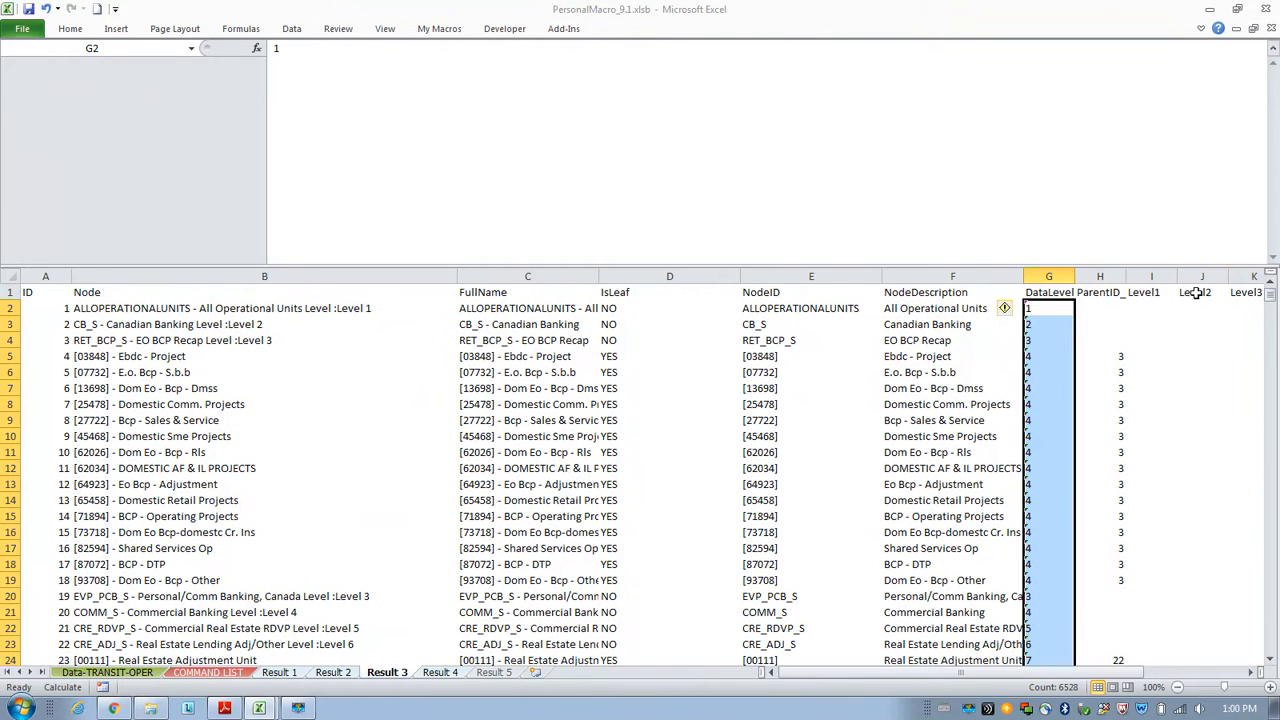
click(1018, 309)
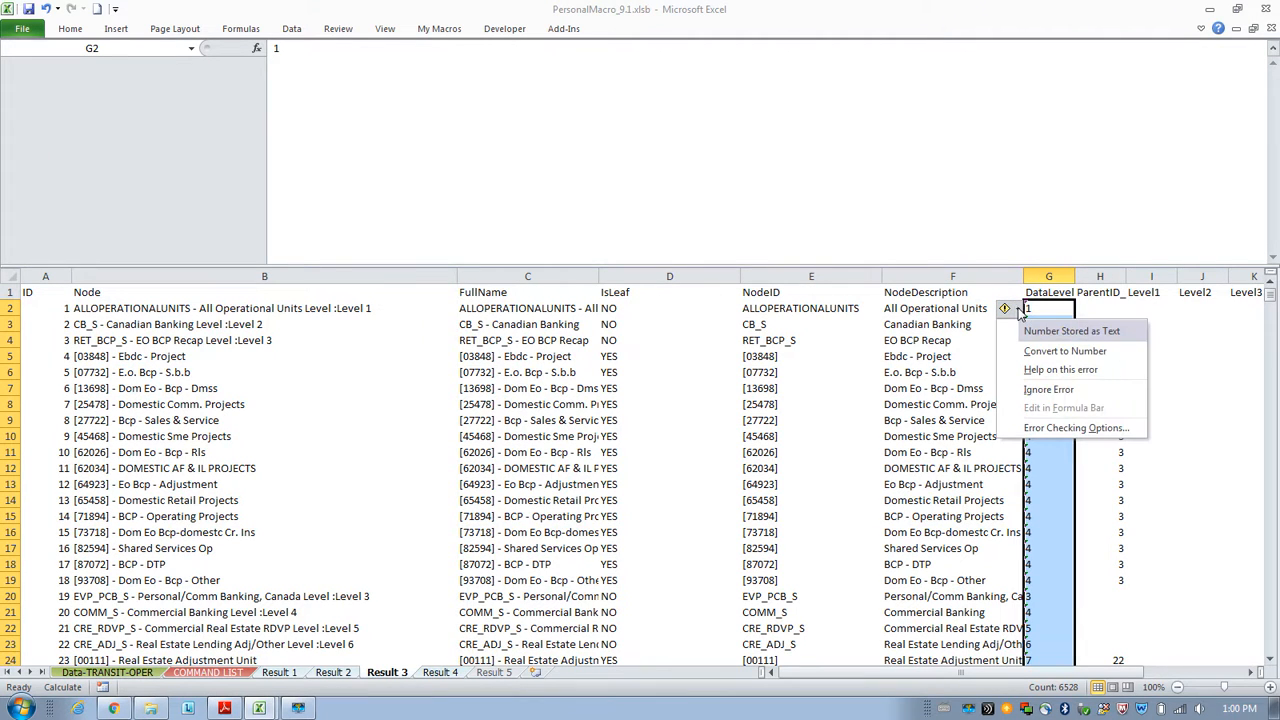
click(1040, 351)
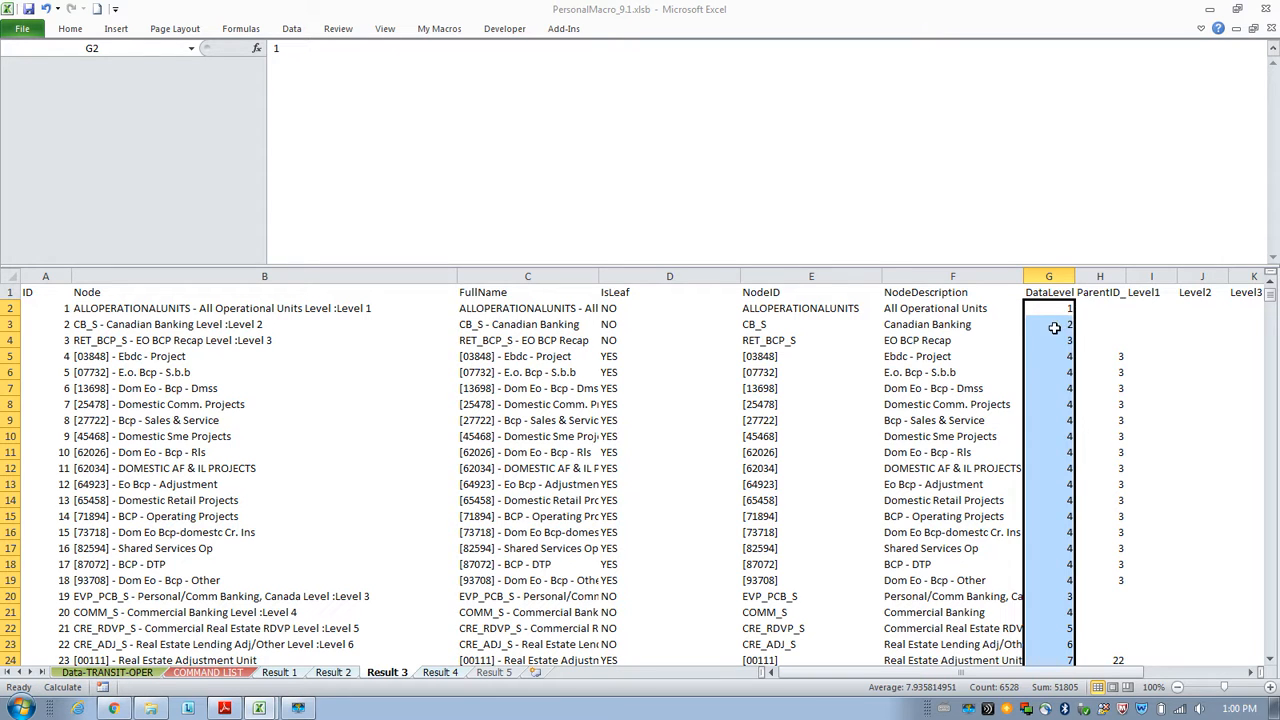
Read the Step 5 note and its SQL syntax for completing parent IDs of all nodes.
click(176, 662)
click(207, 672)
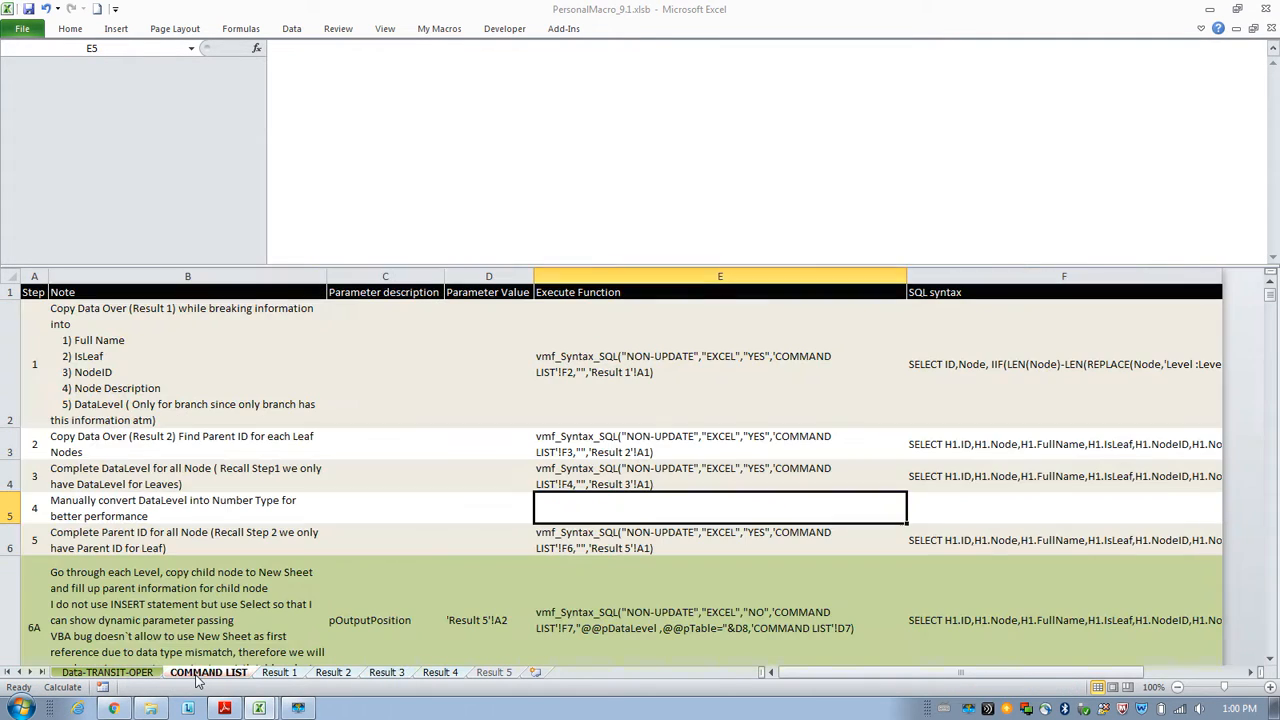
click(265, 544)
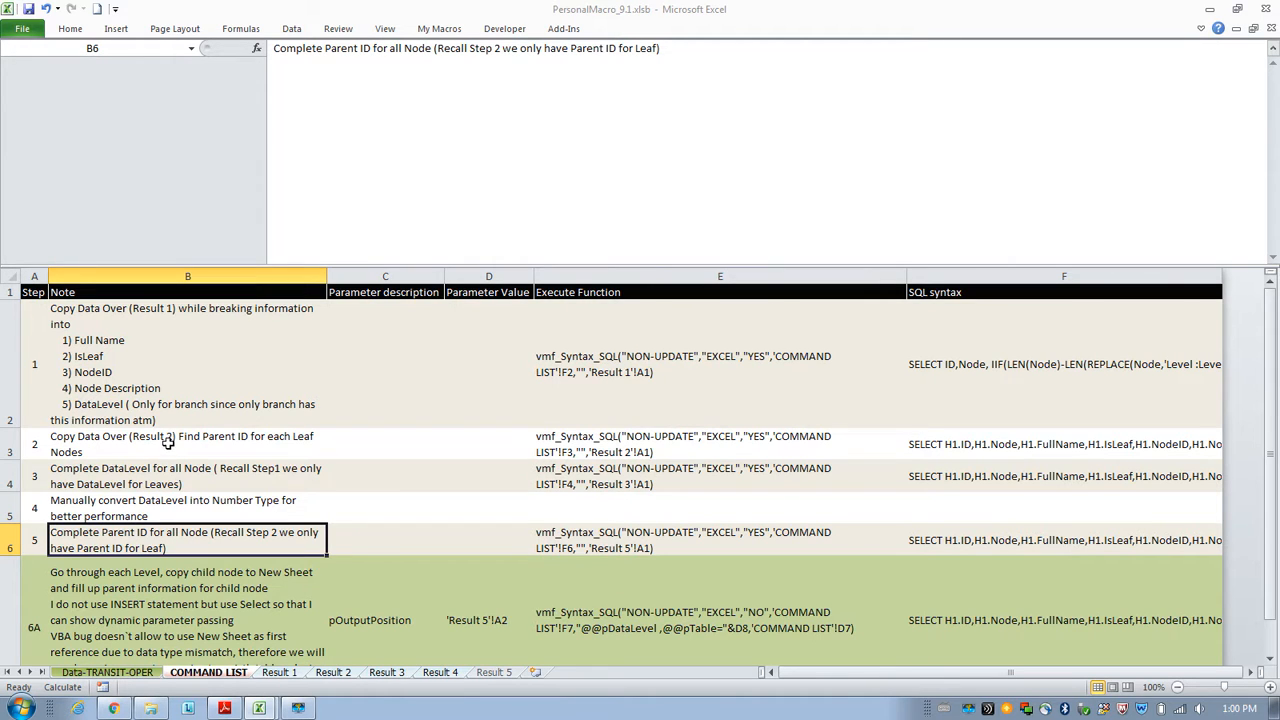
click(402, 673)
drag(1100, 308, 1110, 342)
click(207, 673)
click(984, 539)
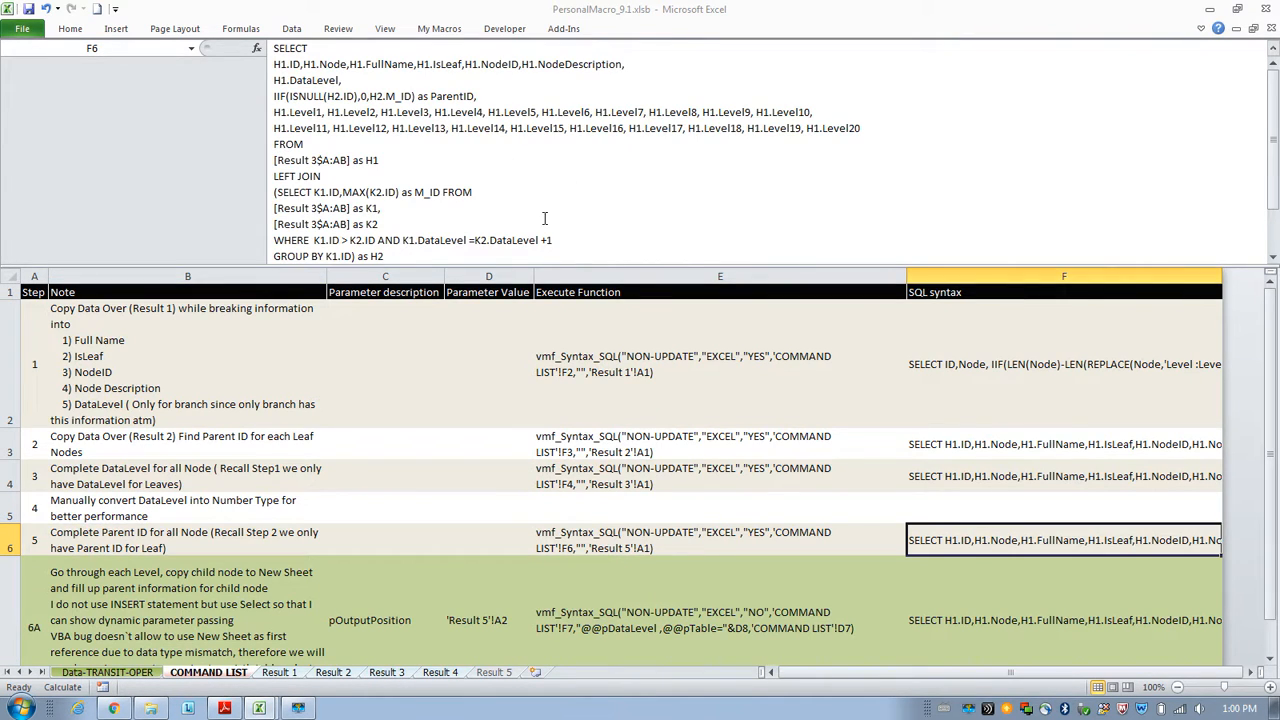
mouse_move(538, 264)
mouse_down()
mouse_move(538, 300)
mouse_move(538, 284)
mouse_up()
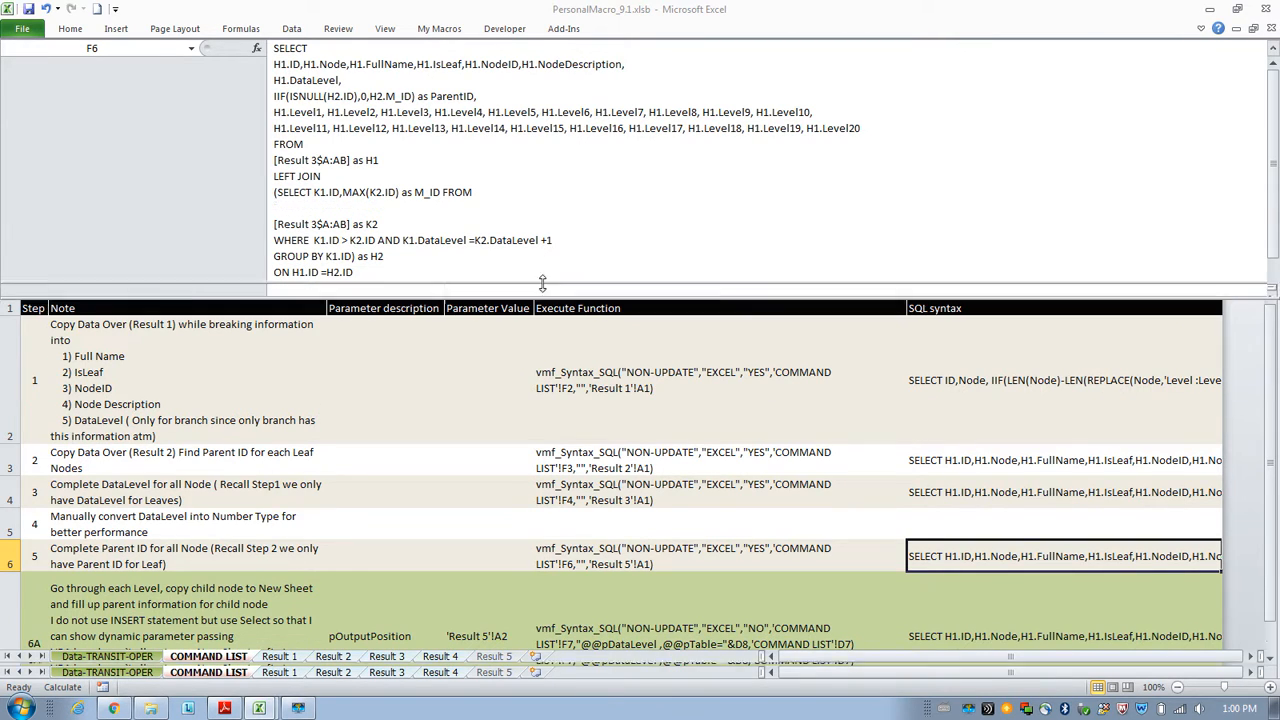
Run the Step 5 function in E6 as a formula.
click(632, 552)
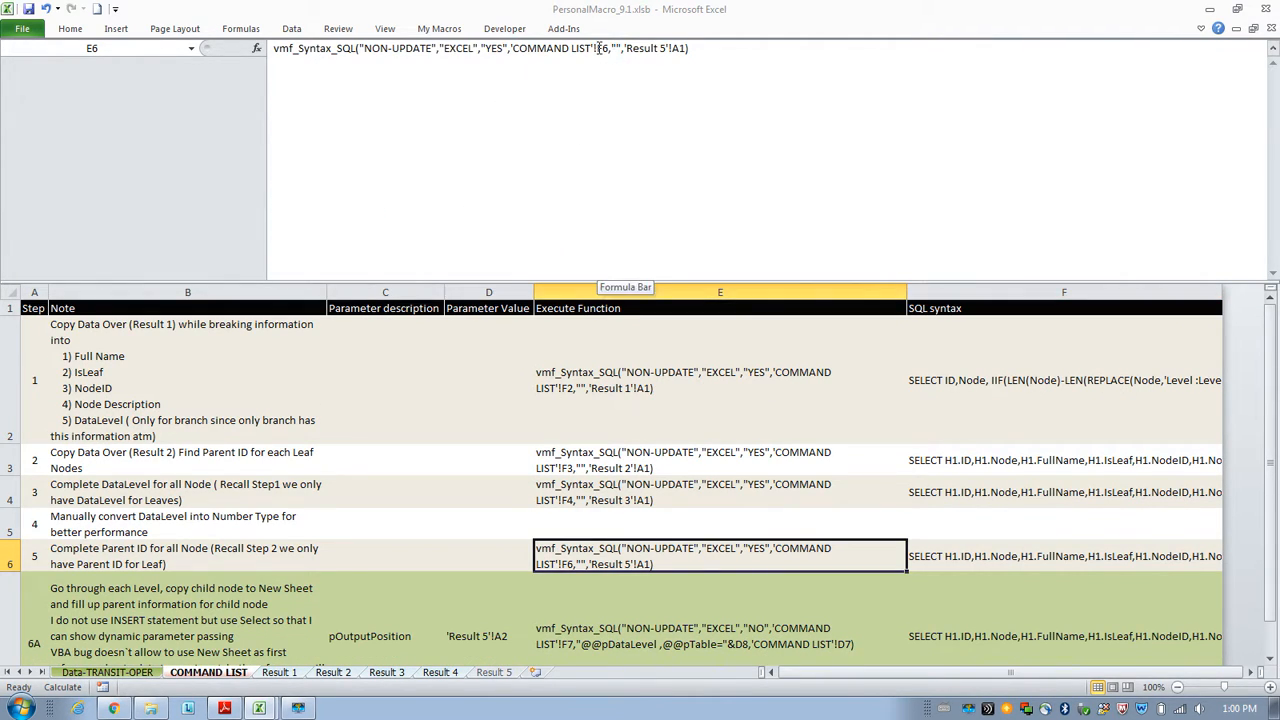
click(277, 50)
text(=)
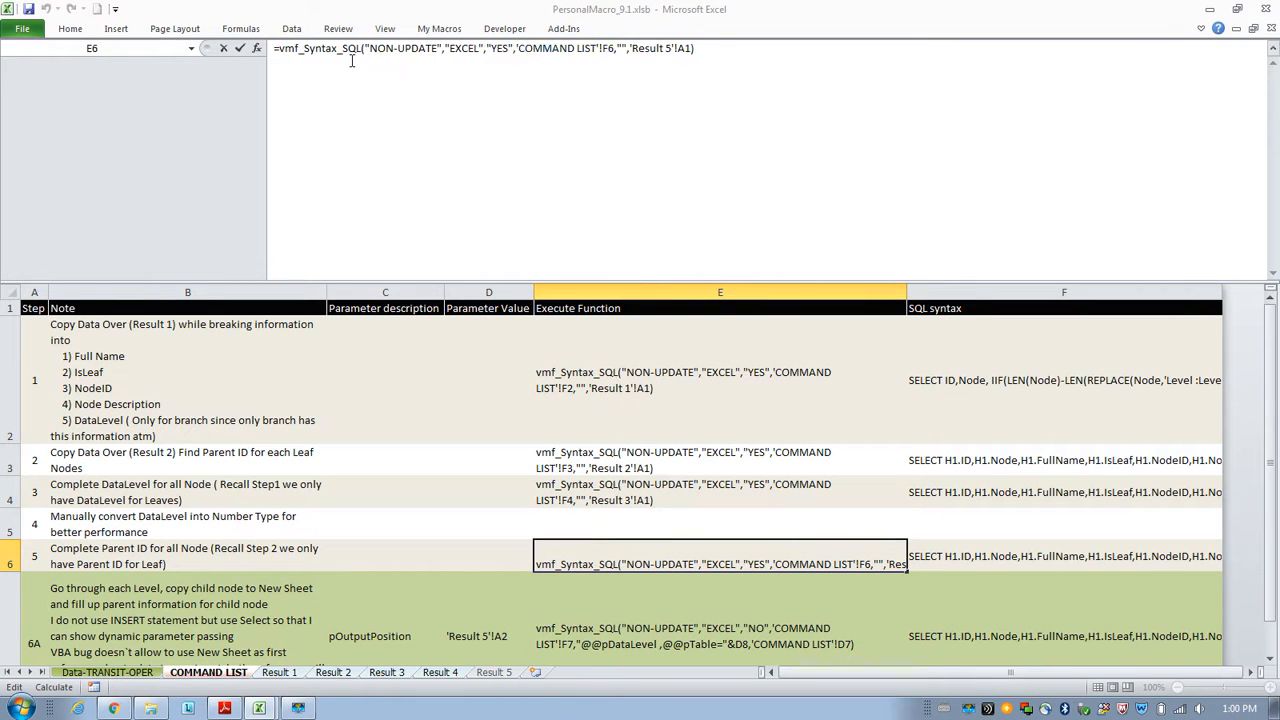
key(Escape)
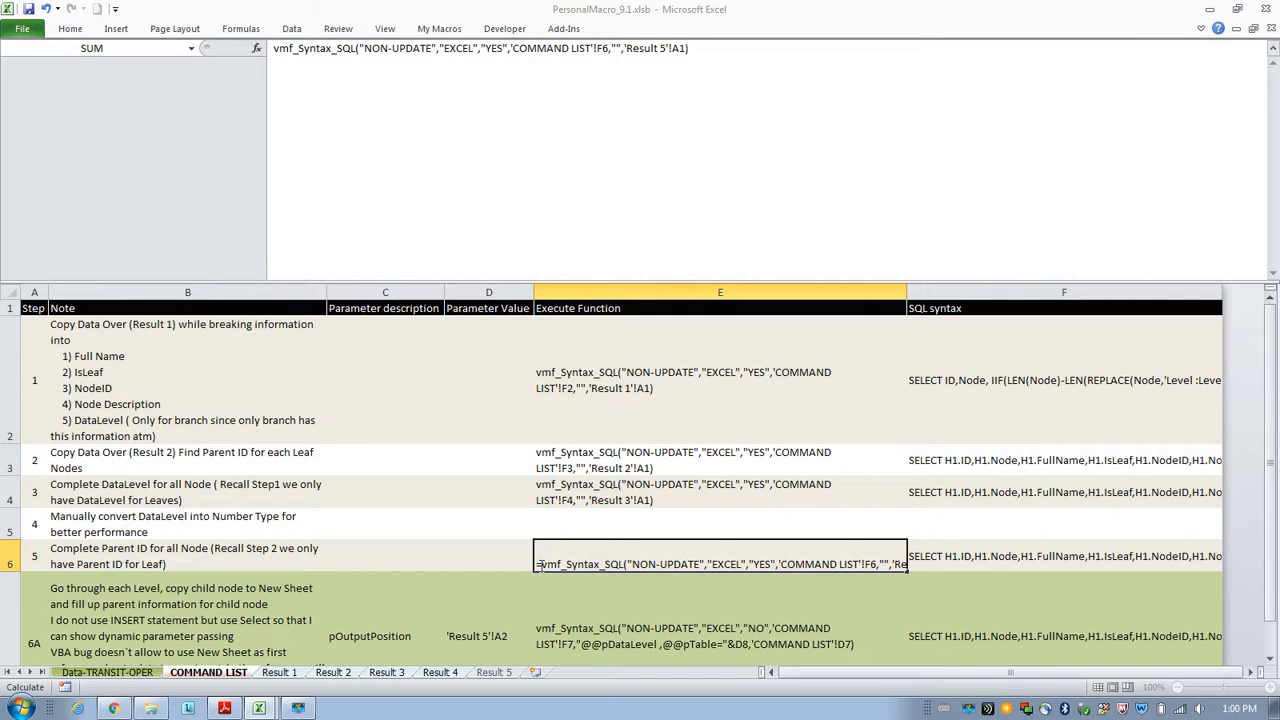
key(Return)
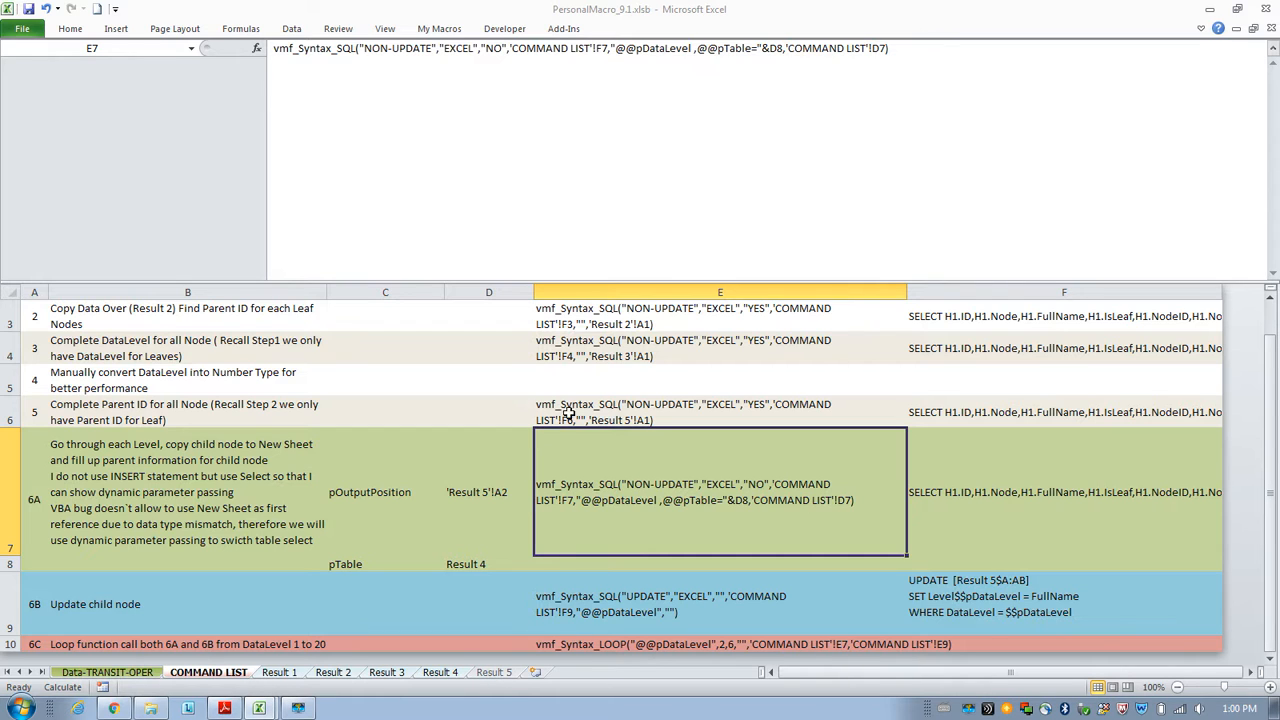
Review the ParentID output on the Result 5 sheet and the arguments of the Step 5 function.
click(498, 674)
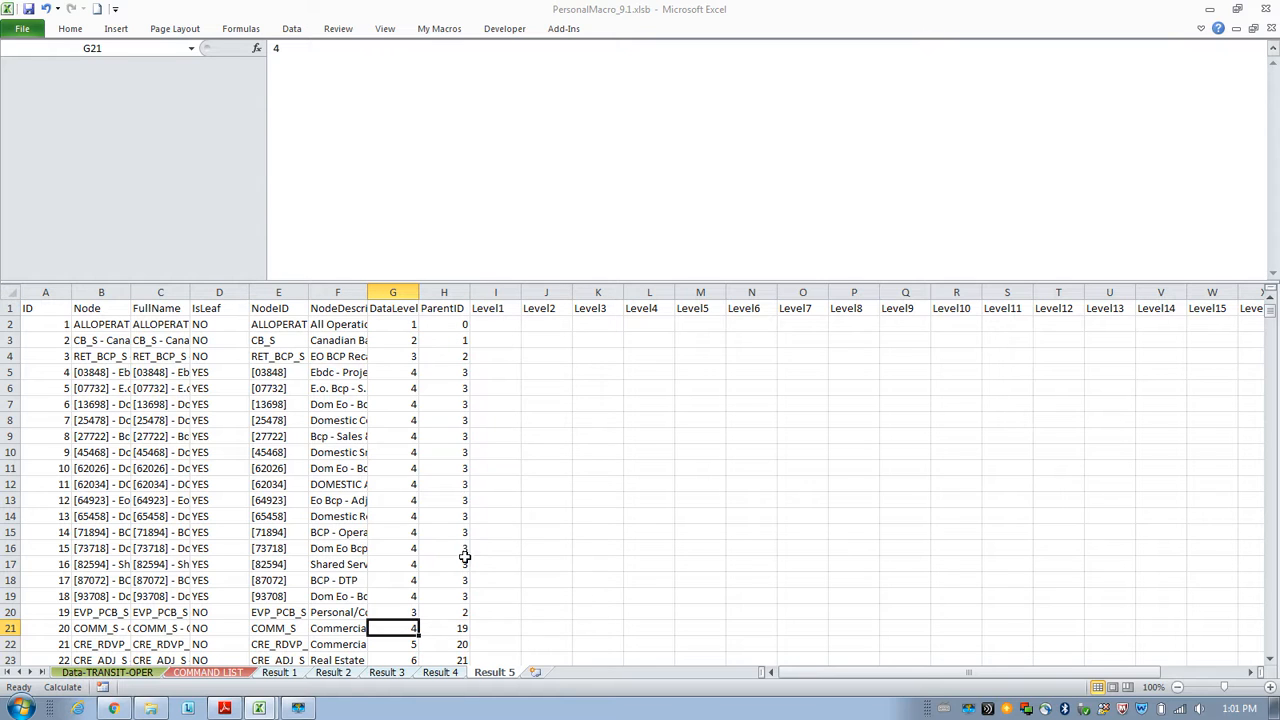
click(207, 672)
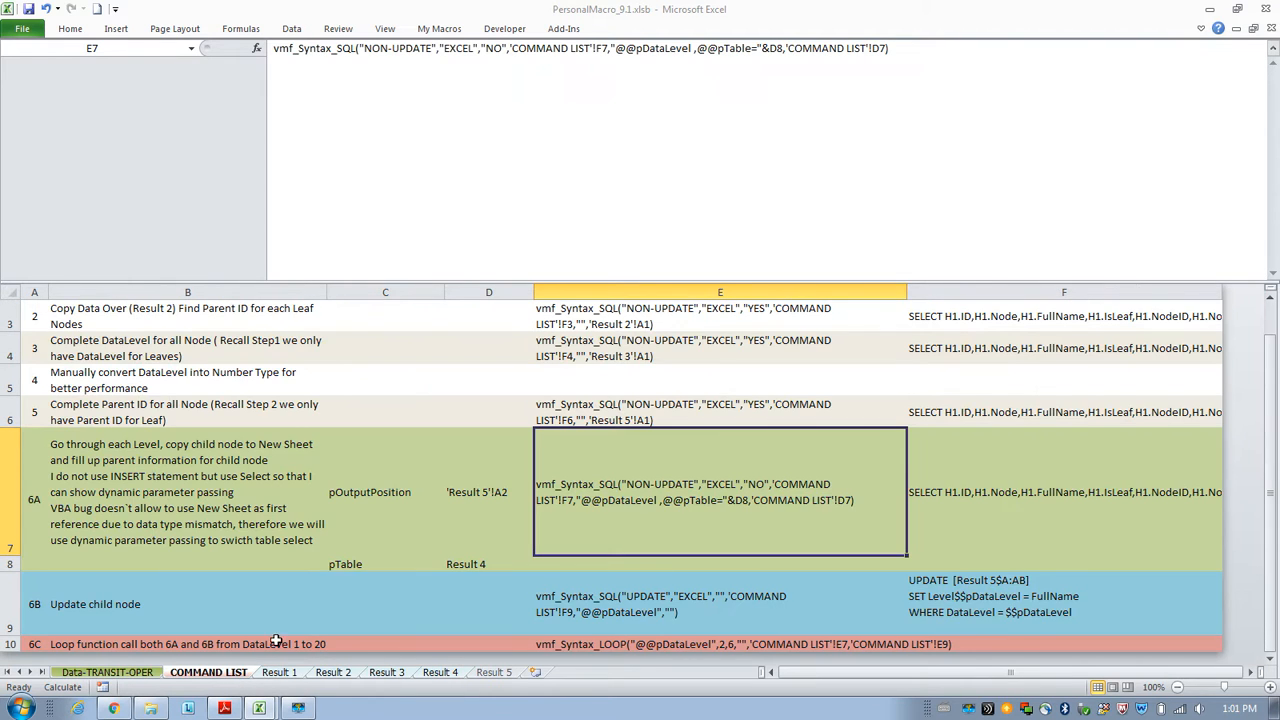
scroll(597, 469, up, 1)
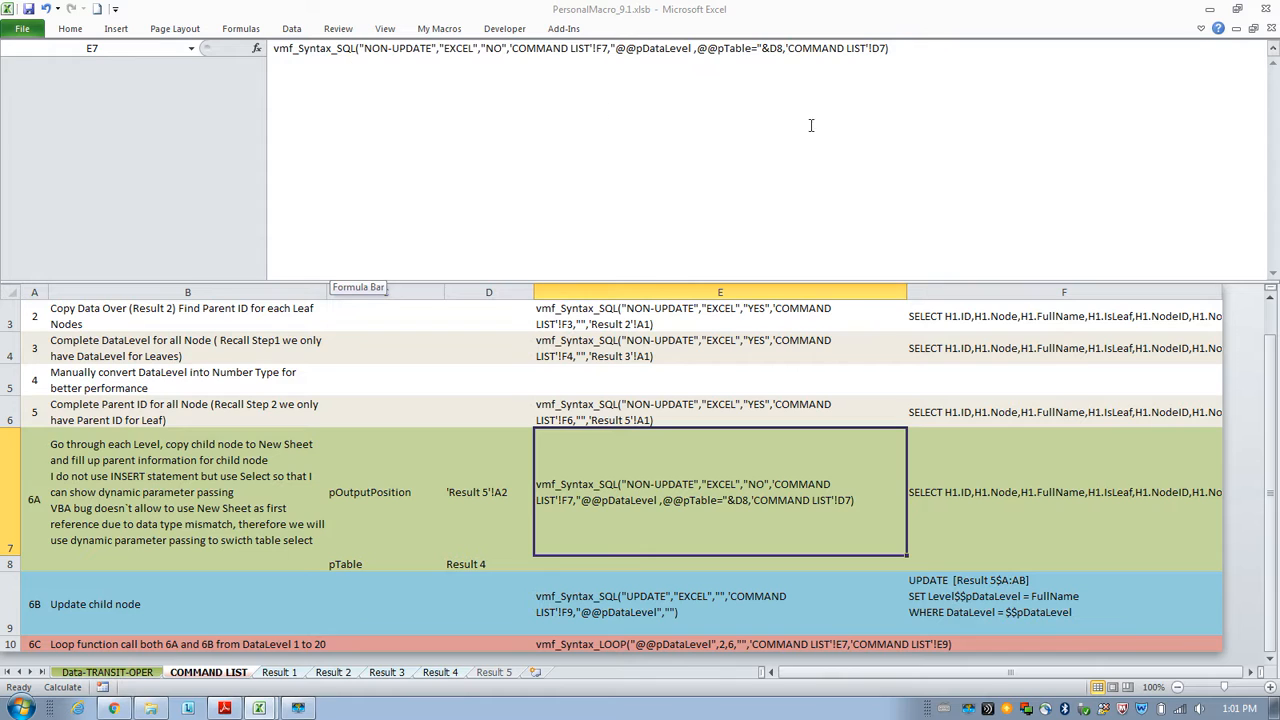
click(759, 414)
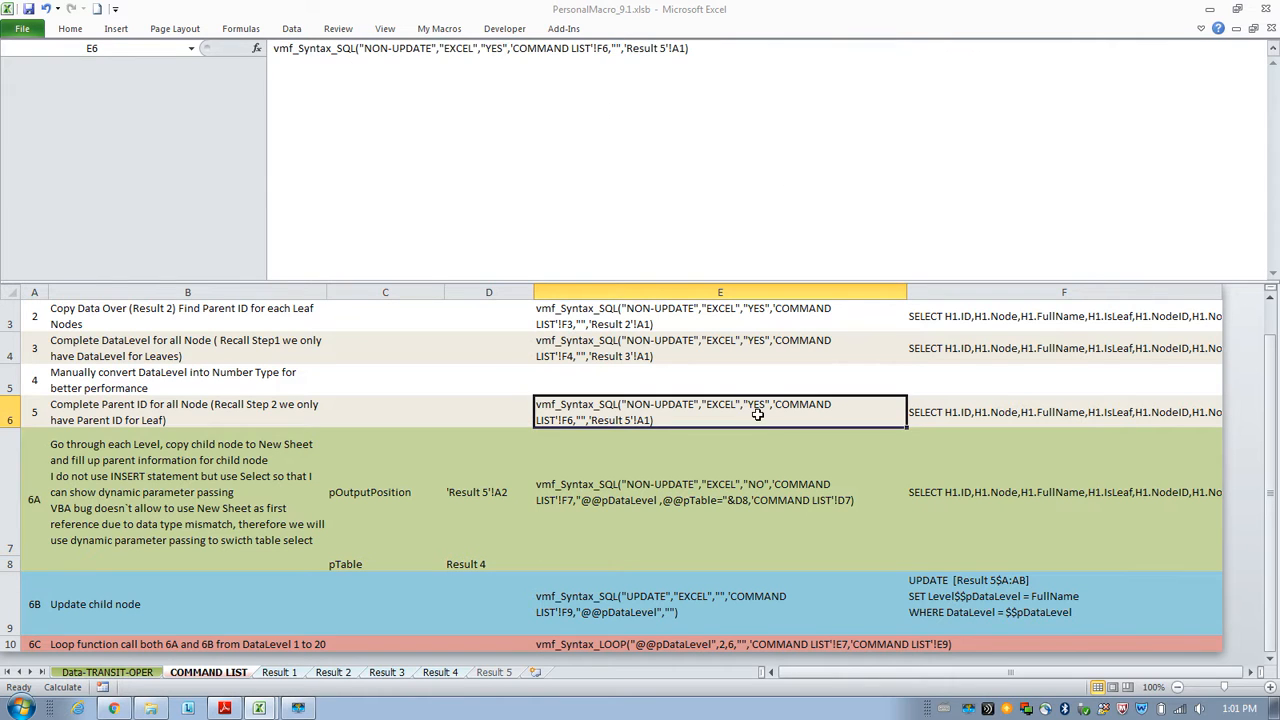
click(617, 50)
drag(612, 50, 622, 50)
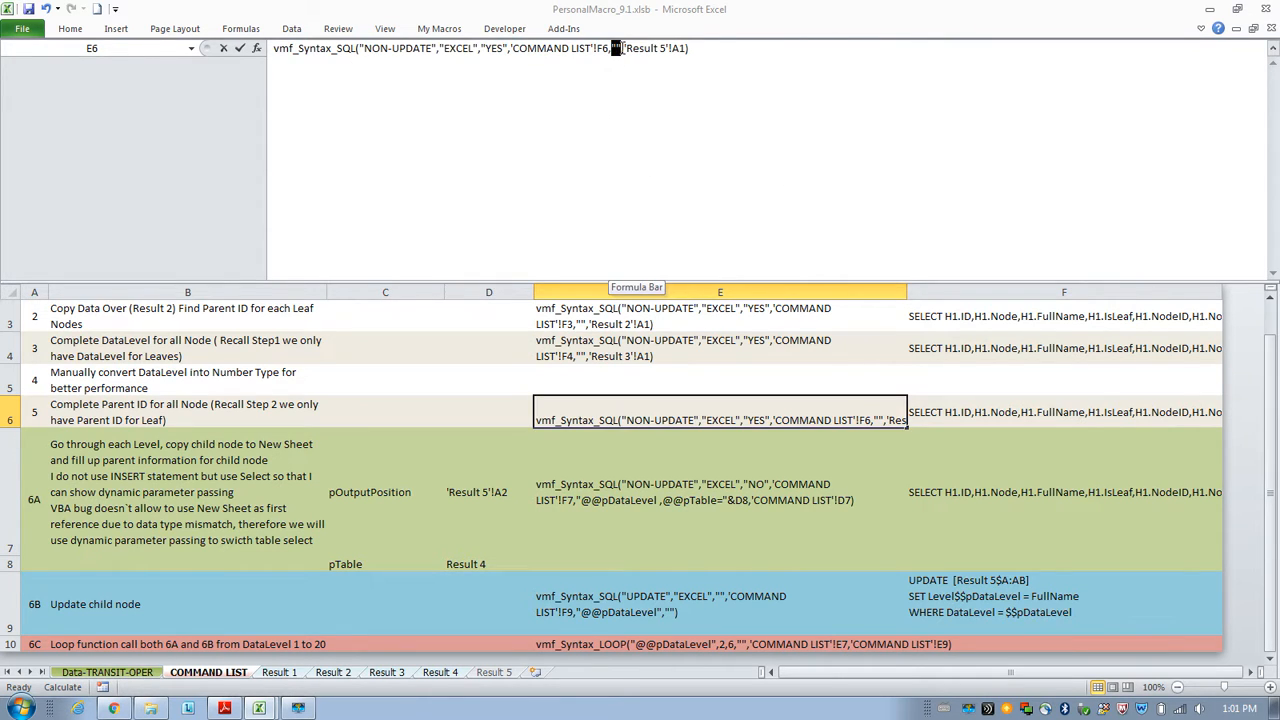
Open the Step 6A function in E7 for editing and check the Result 5 and Result 4 sheets.
click(714, 504)
click(678, 112)
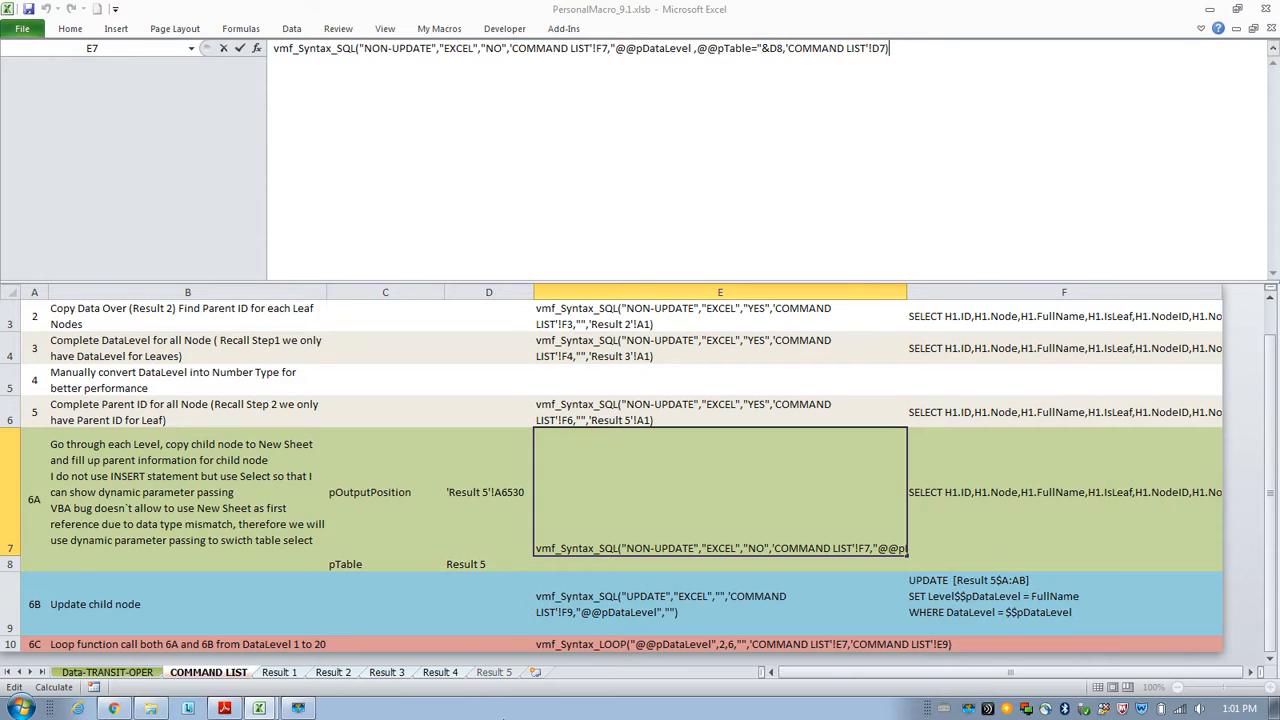
click(494, 672)
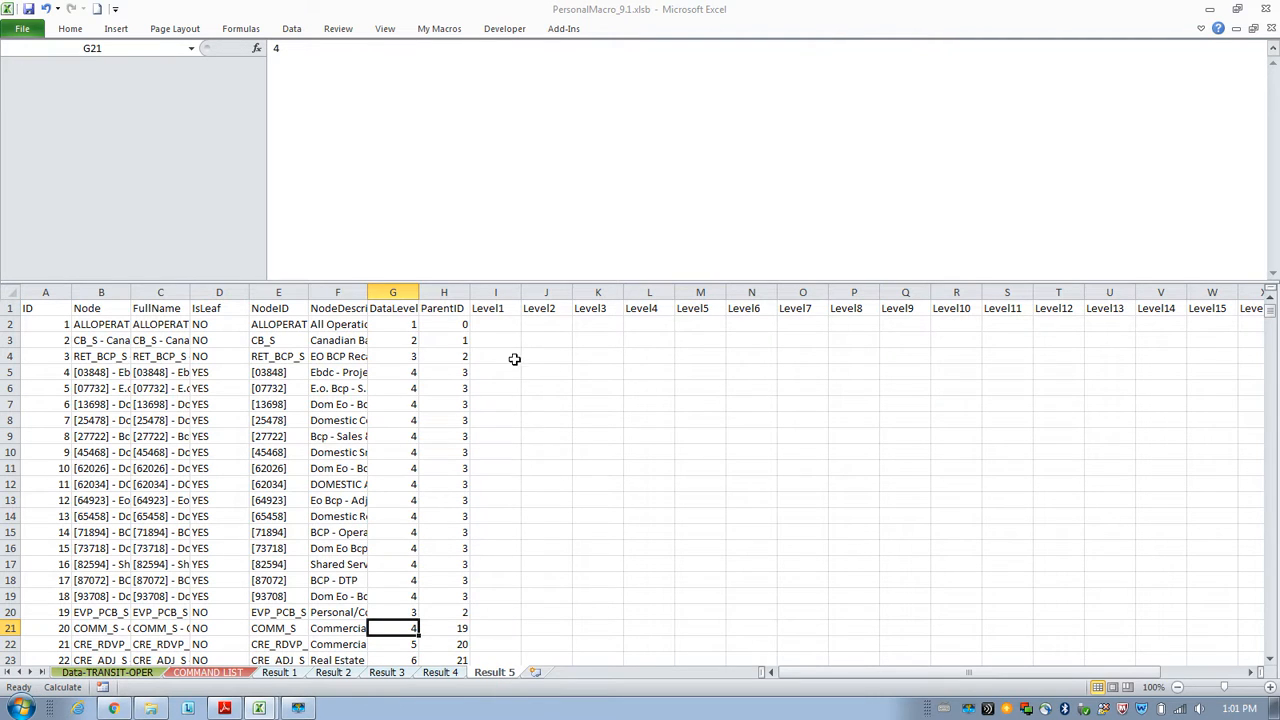
click(443, 675)
click(479, 676)
click(449, 676)
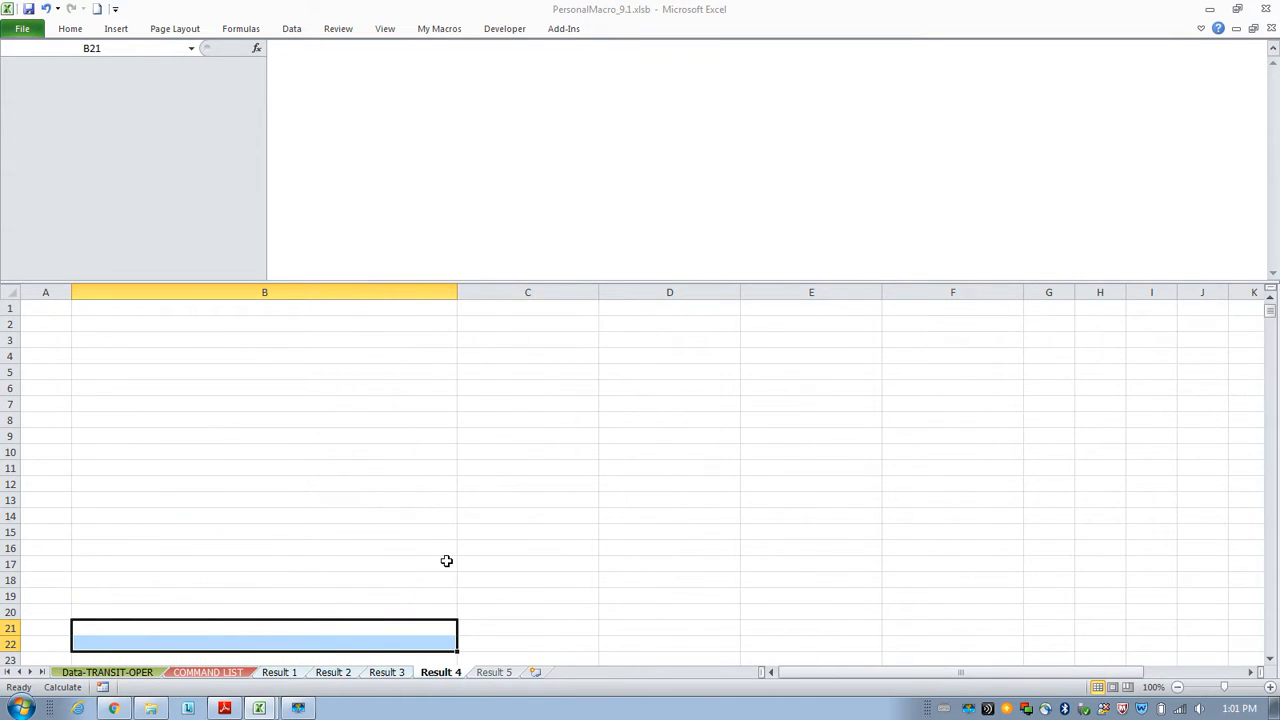
Point the Step 5 function in E6 to output at 'Result 4'!A1 and run it as a formula.
click(495, 673)
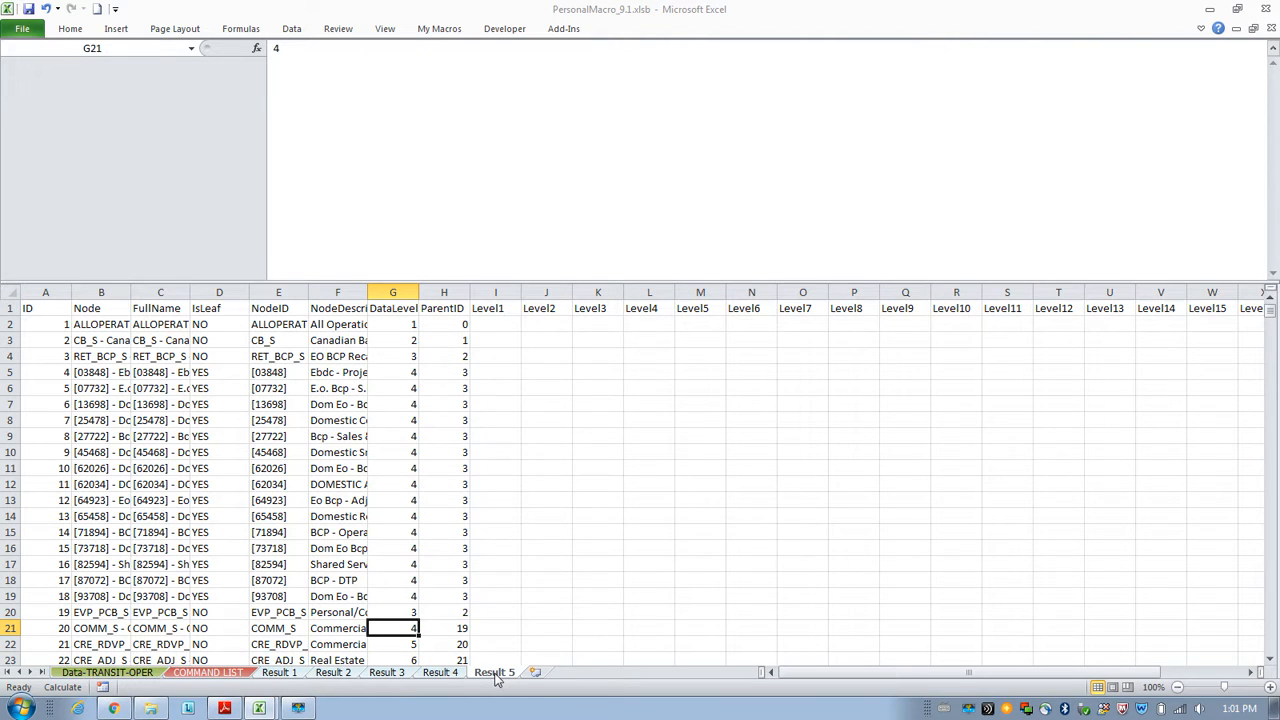
click(236, 675)
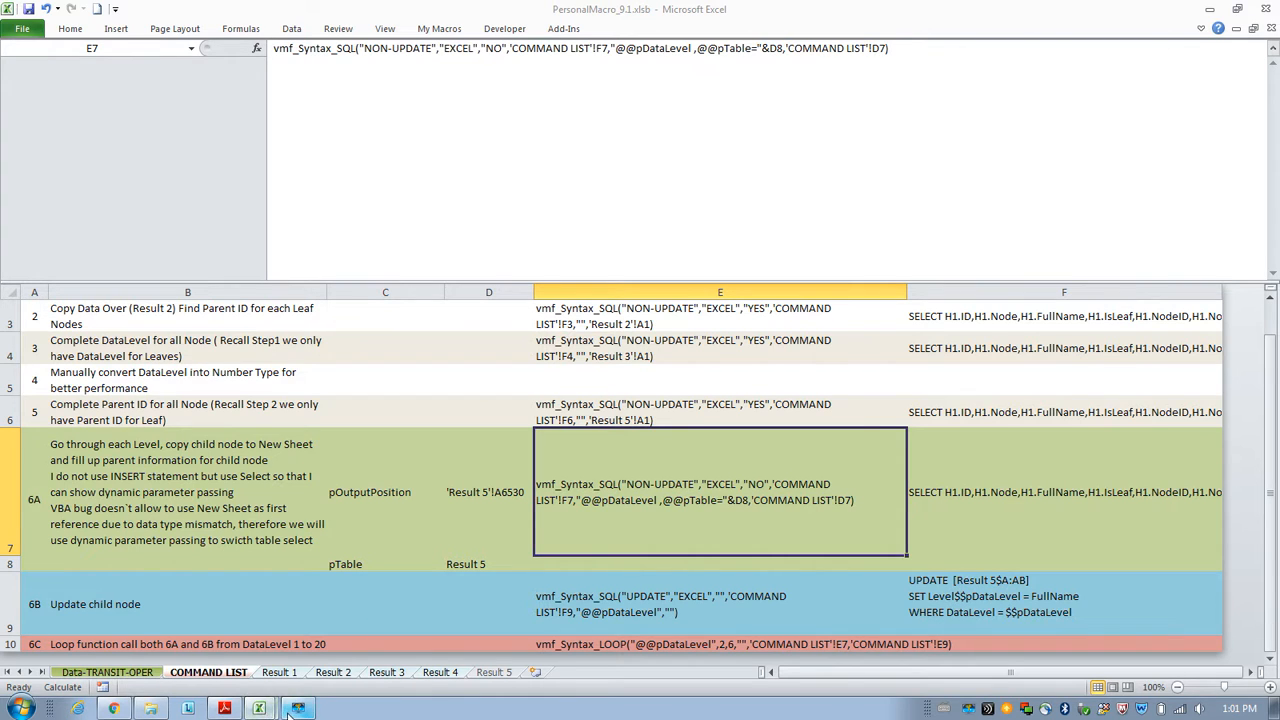
mouse_move(296, 708)
click(627, 420)
click(664, 50)
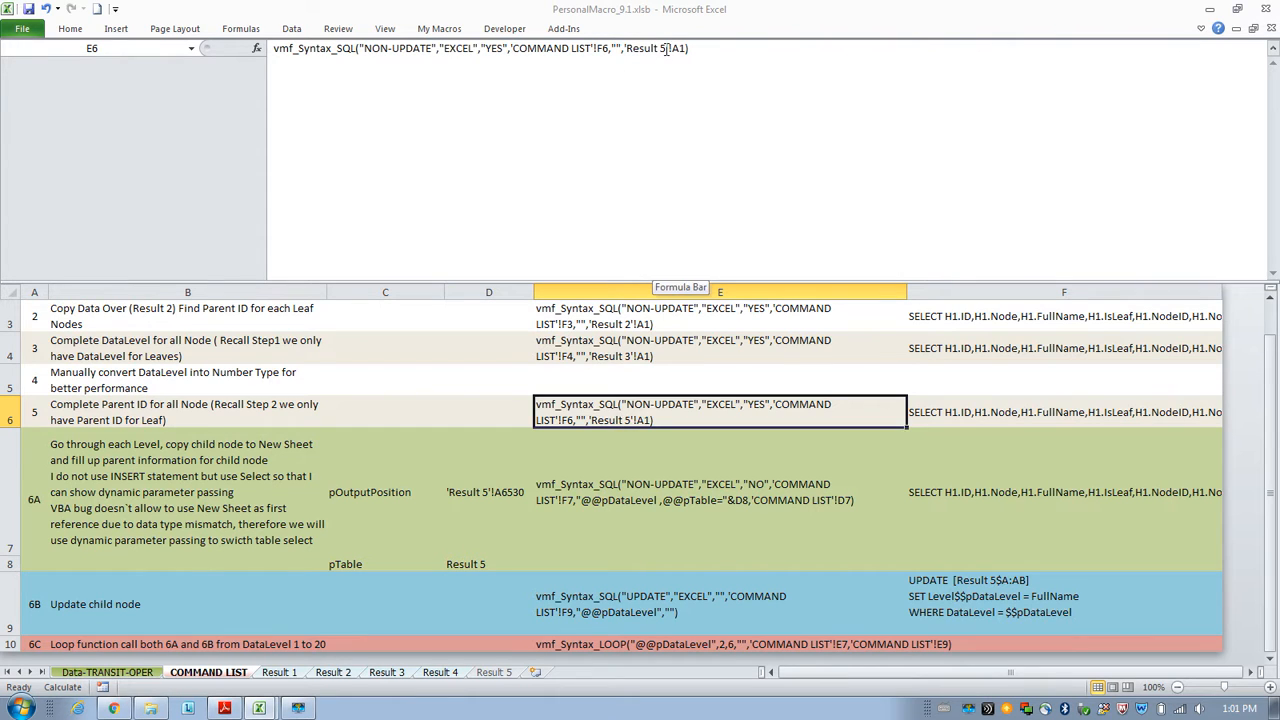
key(BackSpace)
text(4)
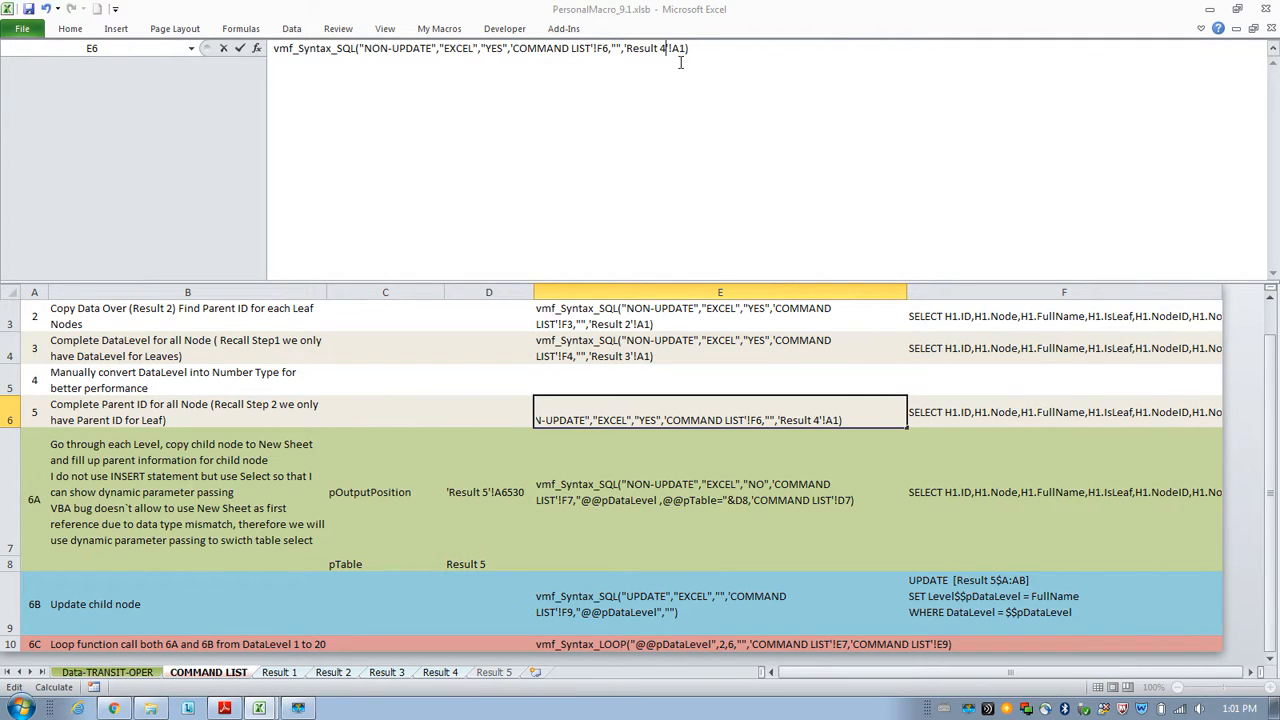
click(274, 48)
text(=)
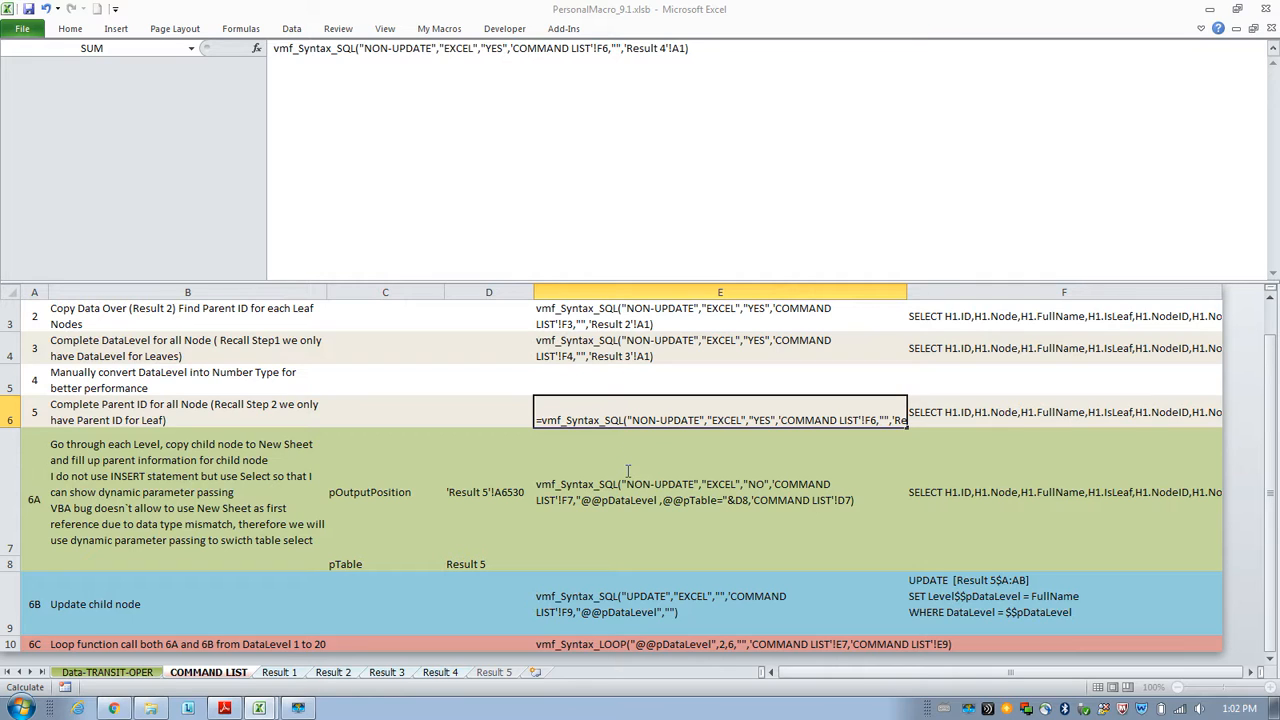
key(Return)
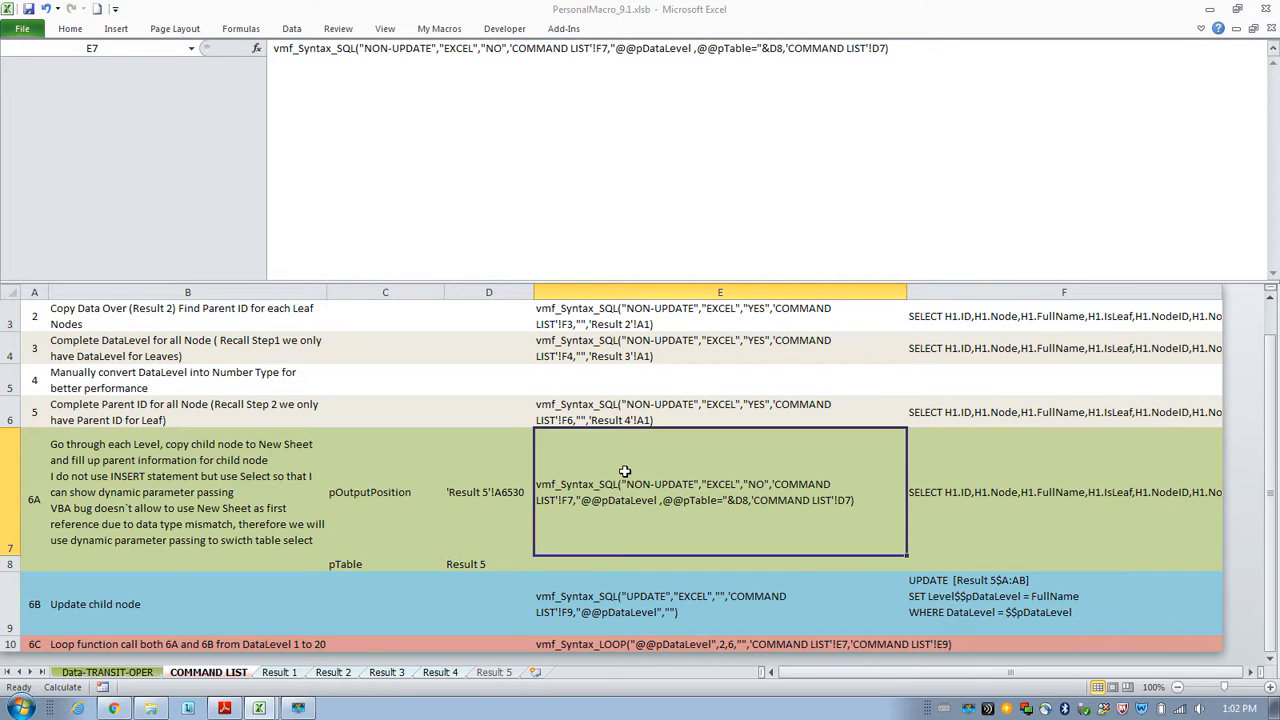
Clear all data rows below the header row on the Result 5 sheet.
click(445, 674)
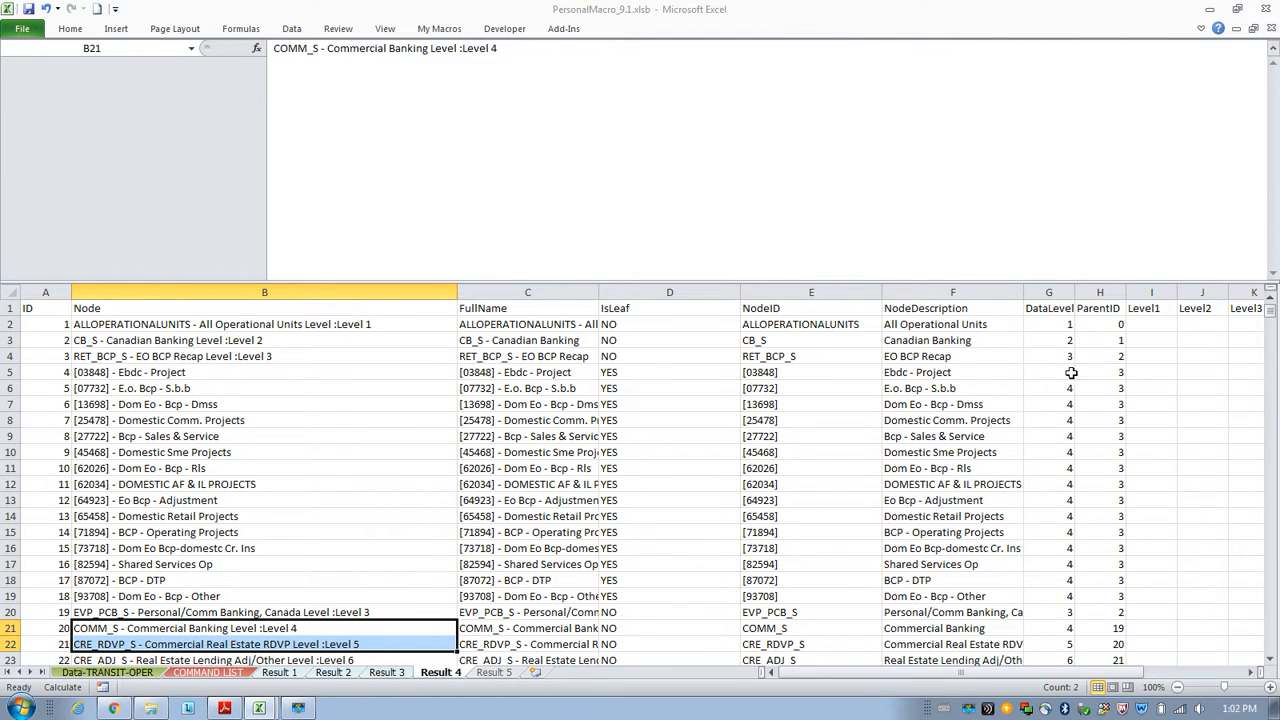
click(500, 673)
drag(43, 325, 850, 323)
key(ctrl+shift+Down)
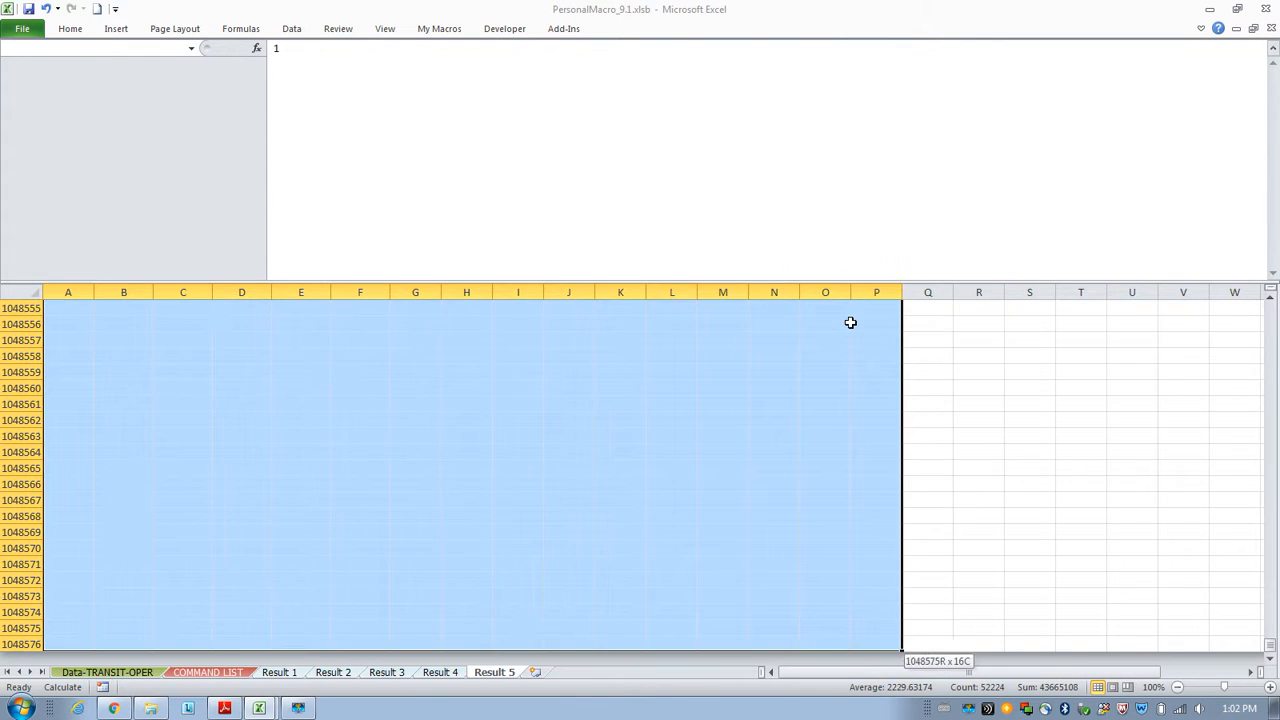
key(Delete)
key(ctrl+BackSpace)
click(608, 413)
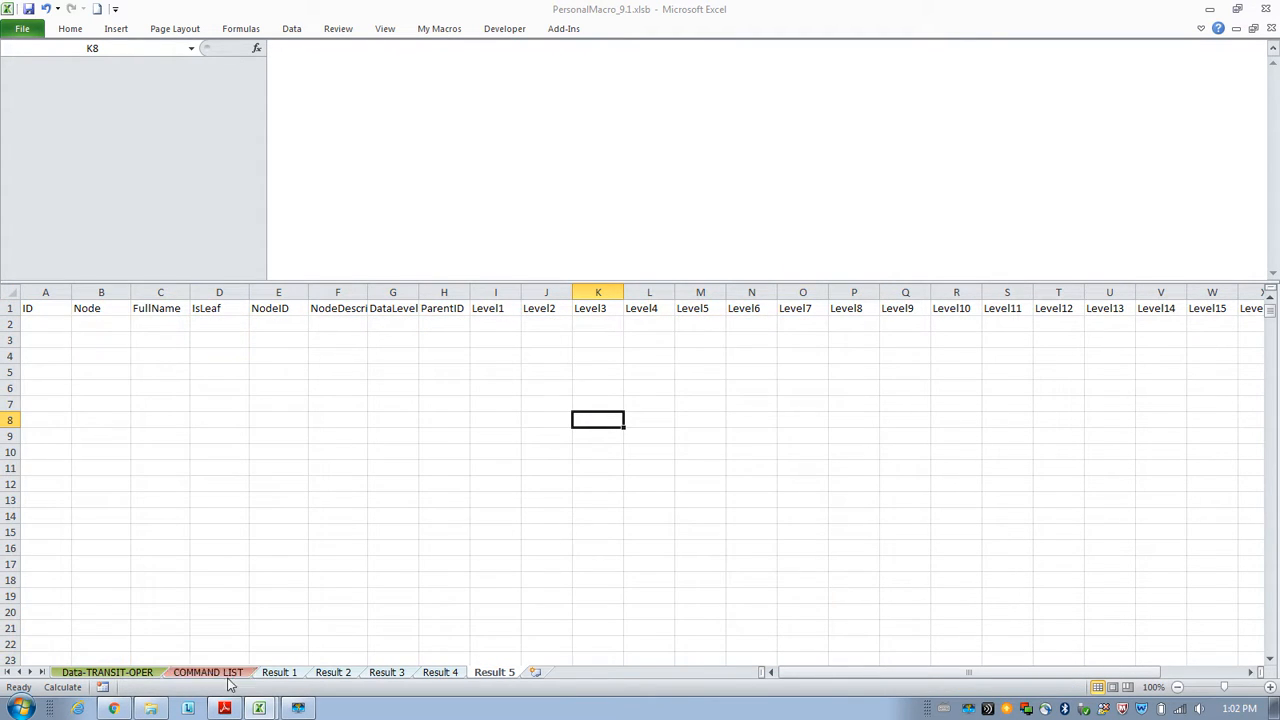
Review the Step 6A pOutputPosition and pTable parameters in D7 and D8 and the function in E7.
click(207, 672)
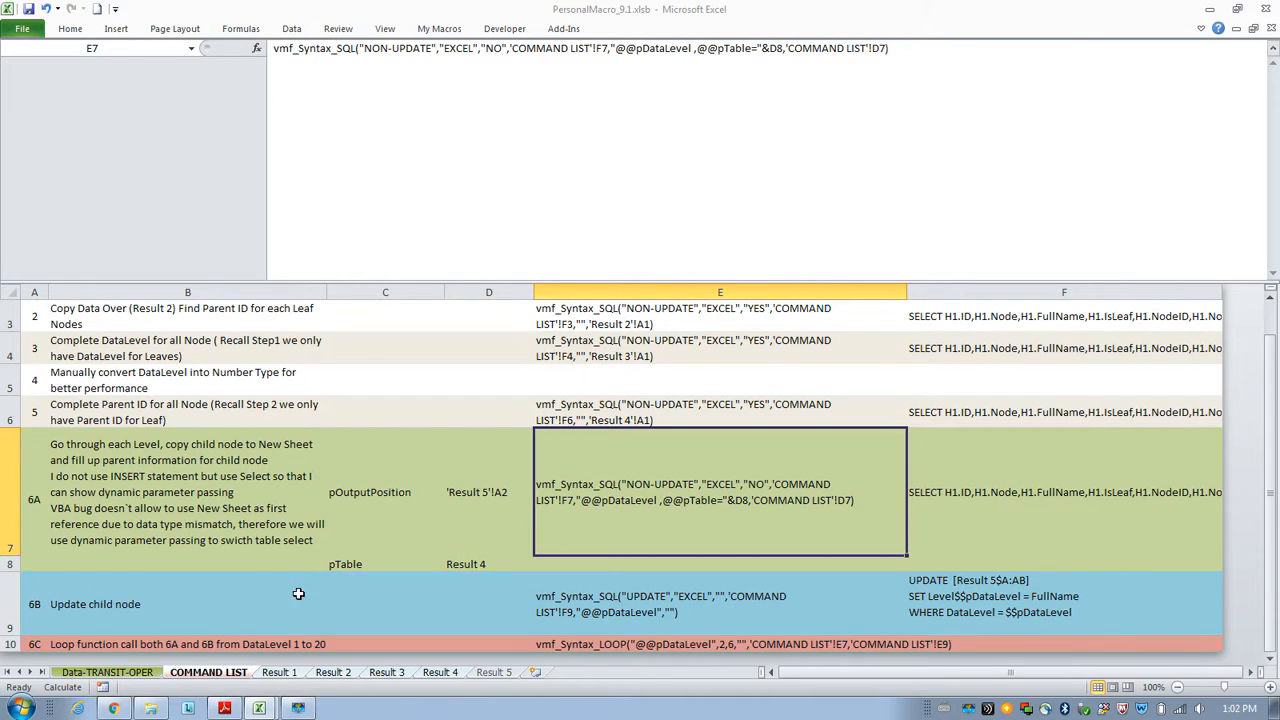
click(482, 500)
click(670, 498)
click(491, 564)
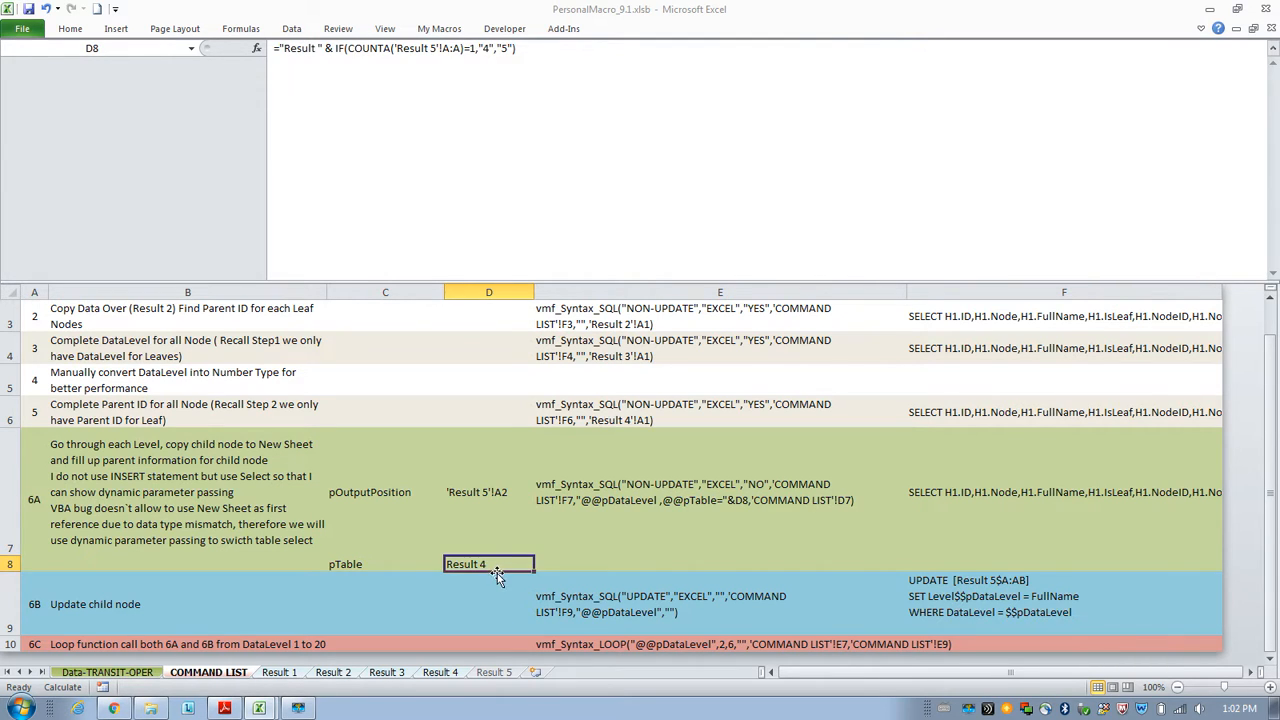
click(603, 497)
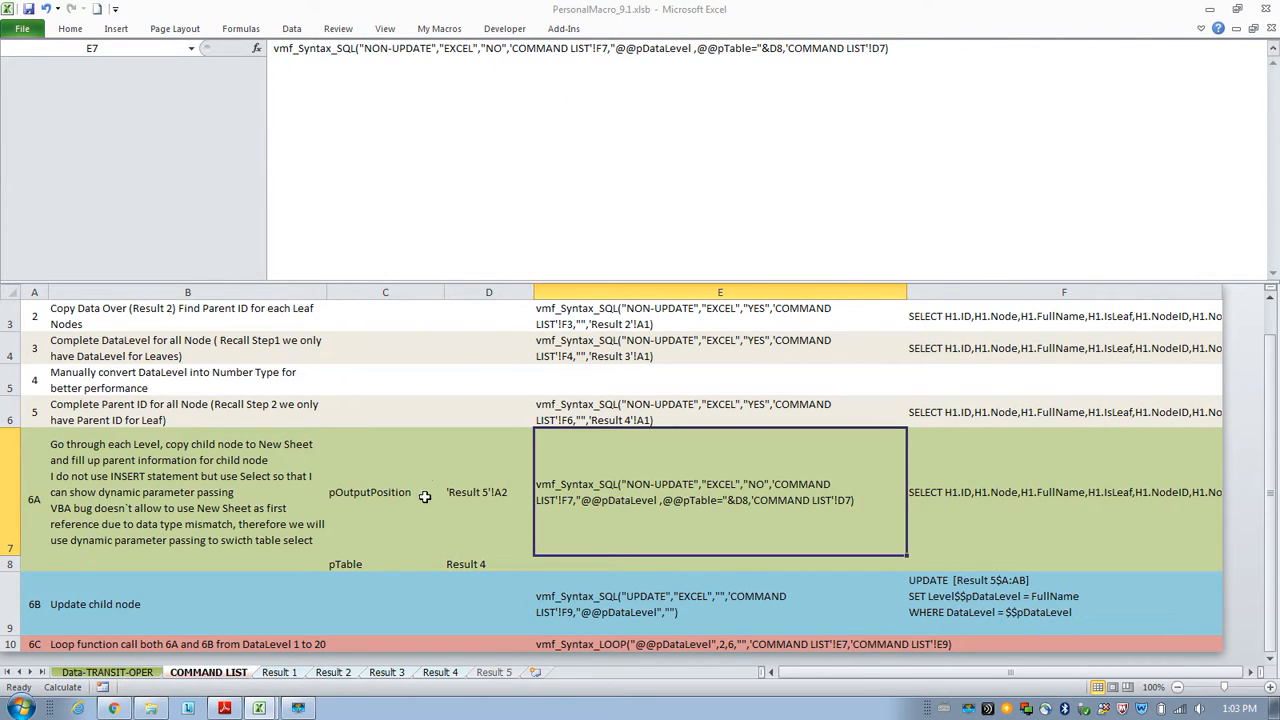
click(489, 564)
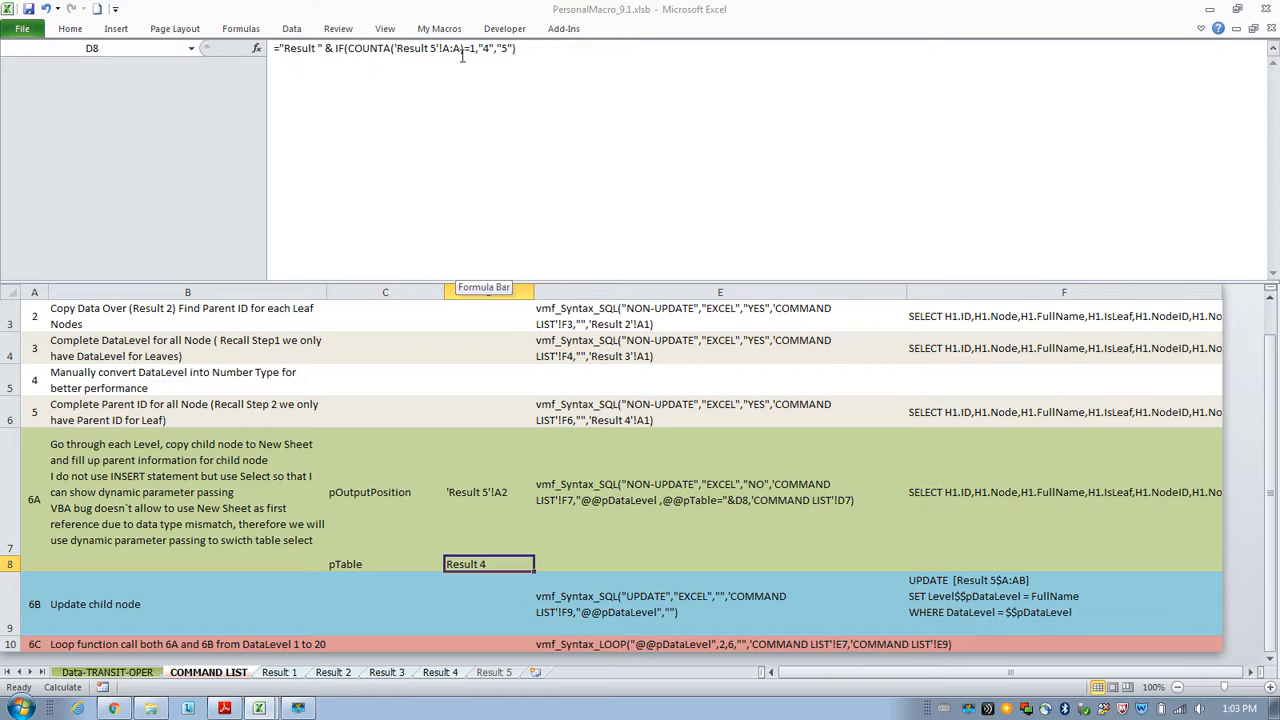
click(677, 498)
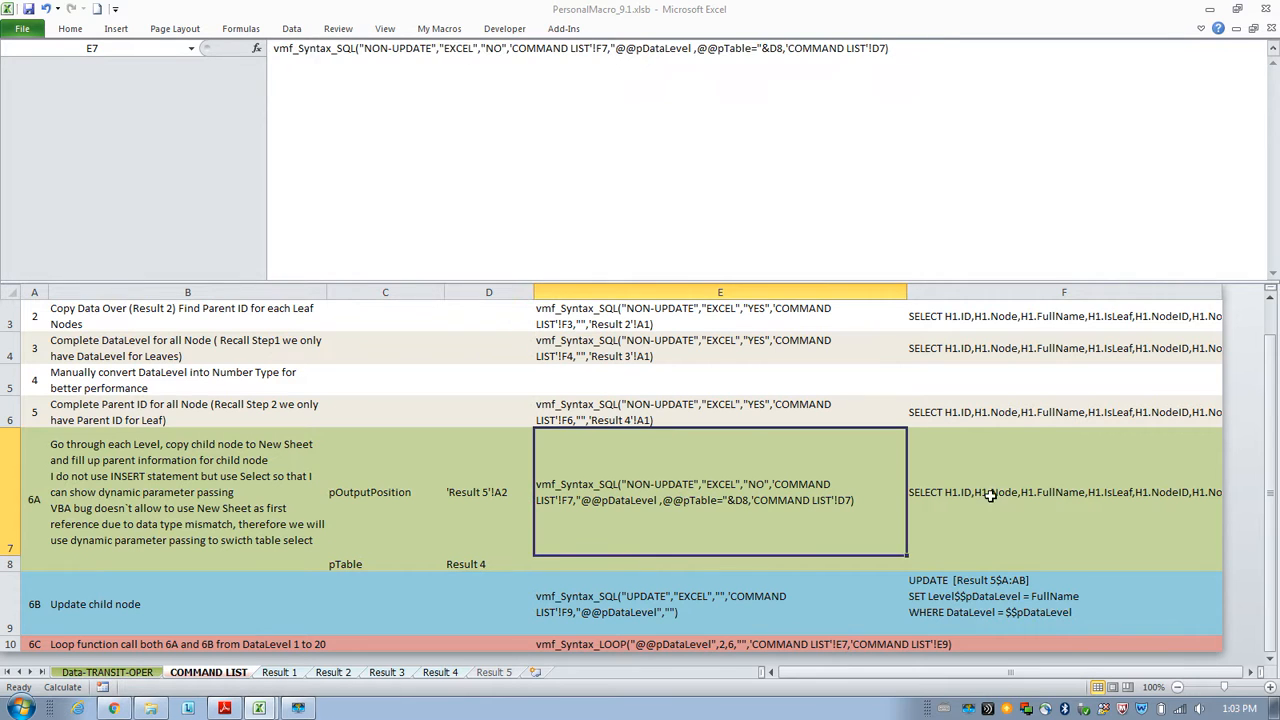
Examine the Step 6A SQL query in F7 and its $$pTable and $$pDataLevel placeholders.
click(1005, 488)
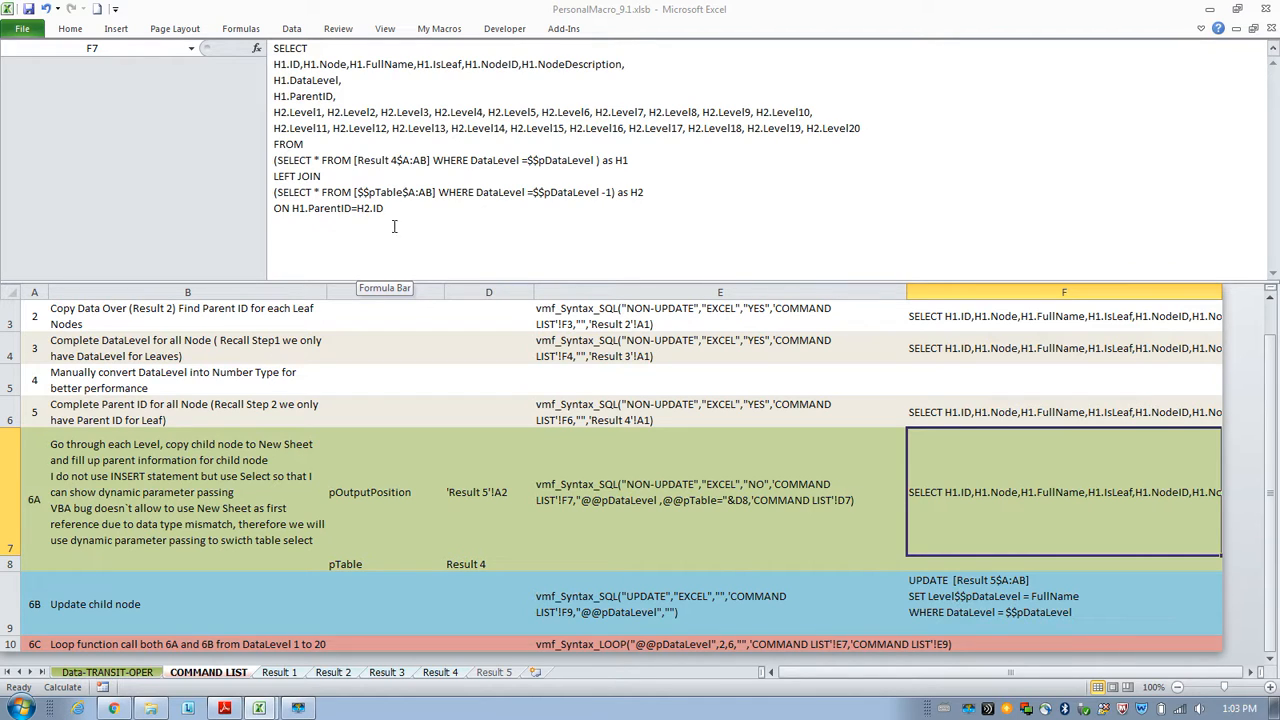
drag(527, 161, 595, 161)
drag(533, 192, 602, 192)
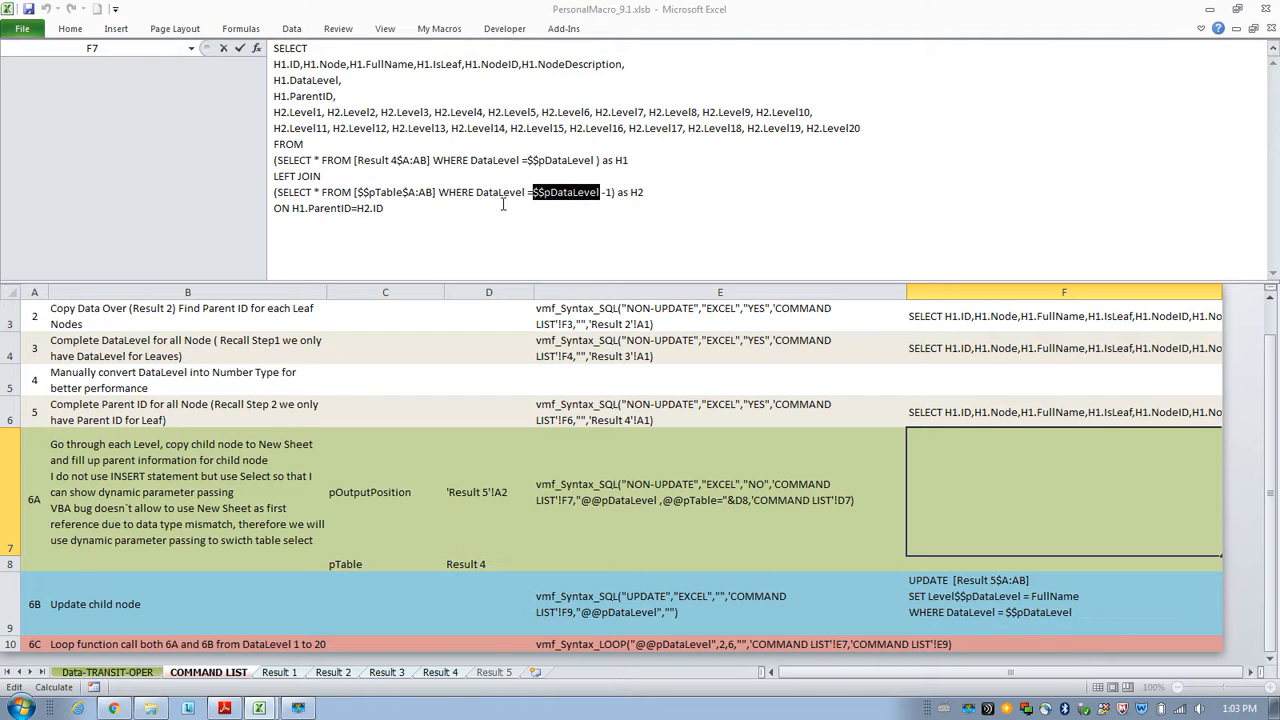
drag(401, 193, 357, 192)
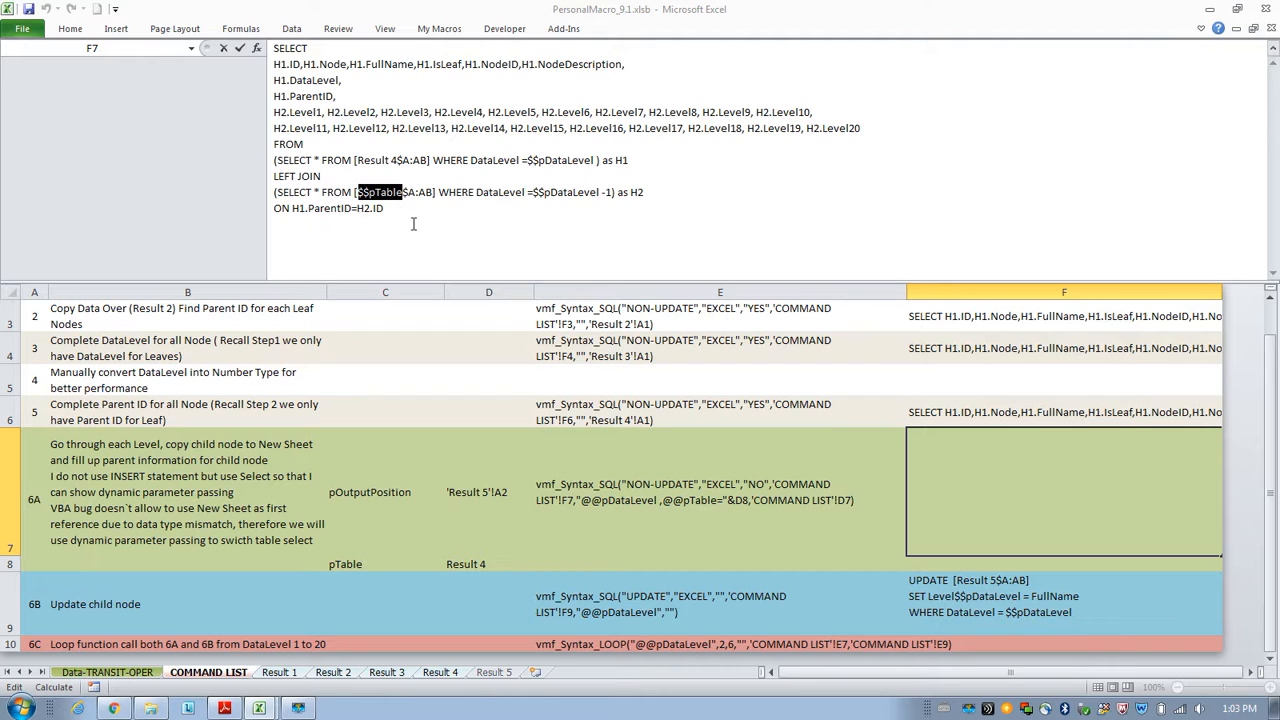
click(414, 226)
key(Return)
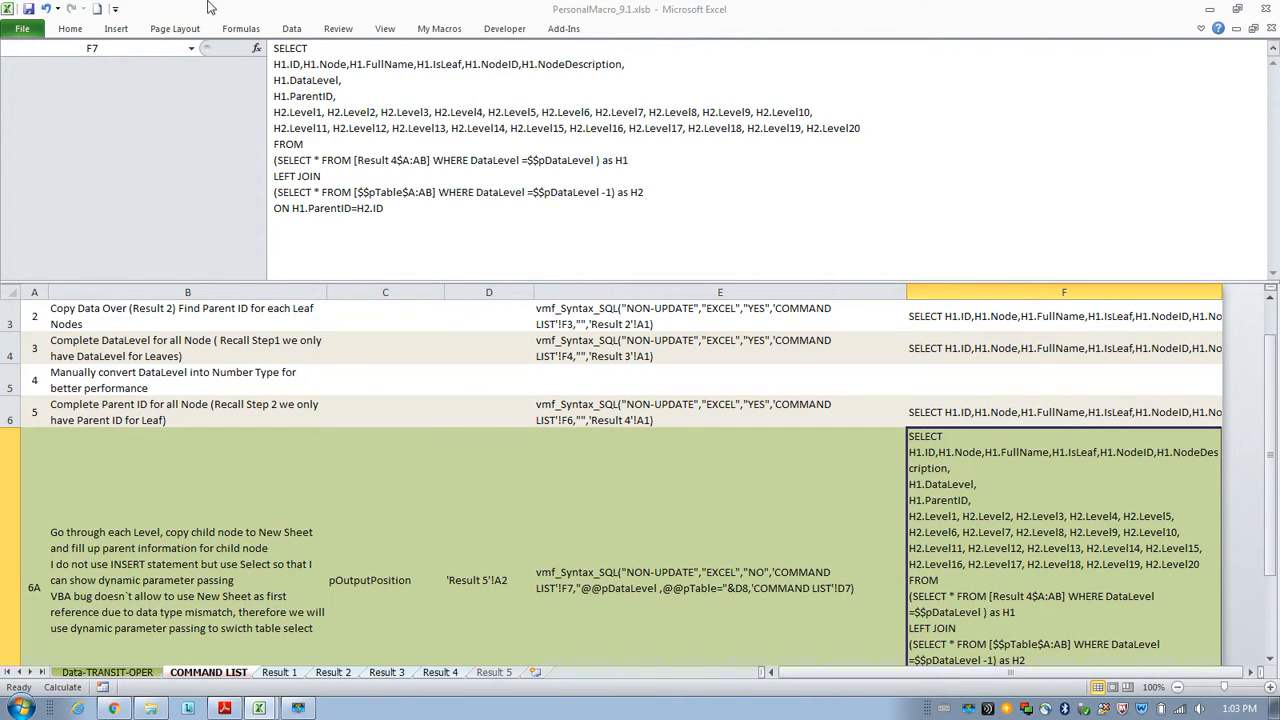
click(88, 30)
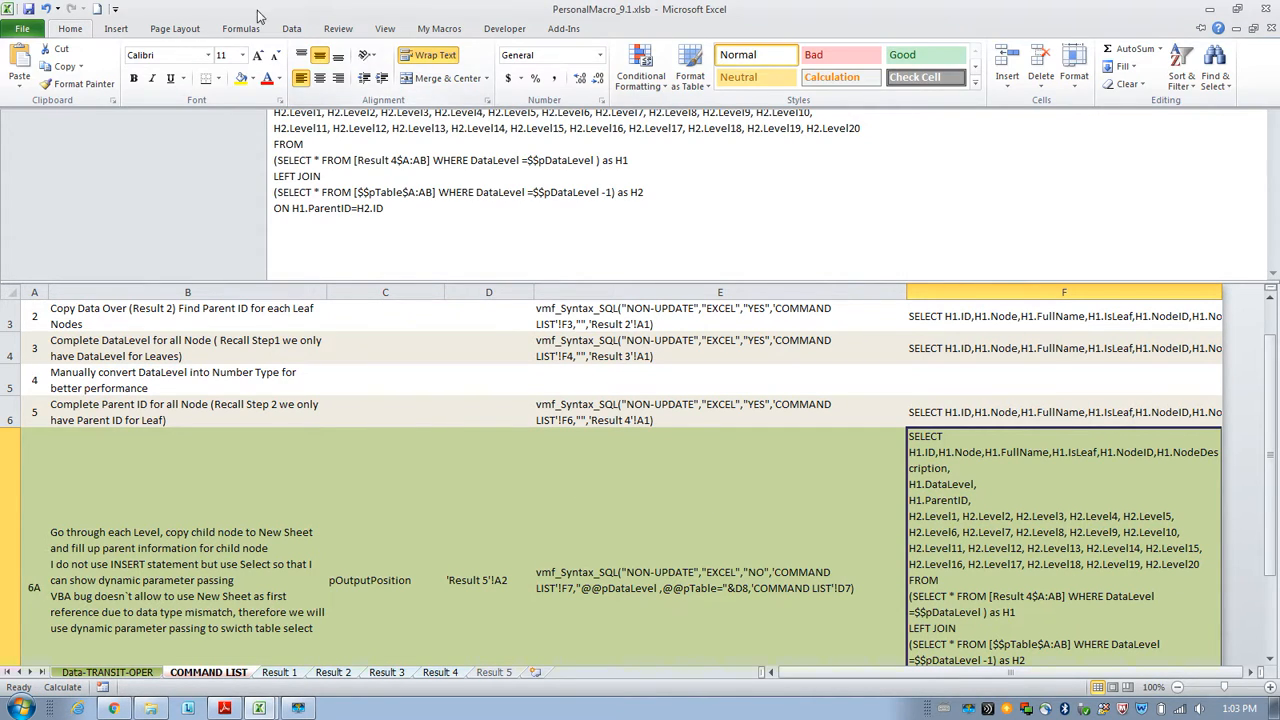
scroll(612, 540, down, 1)
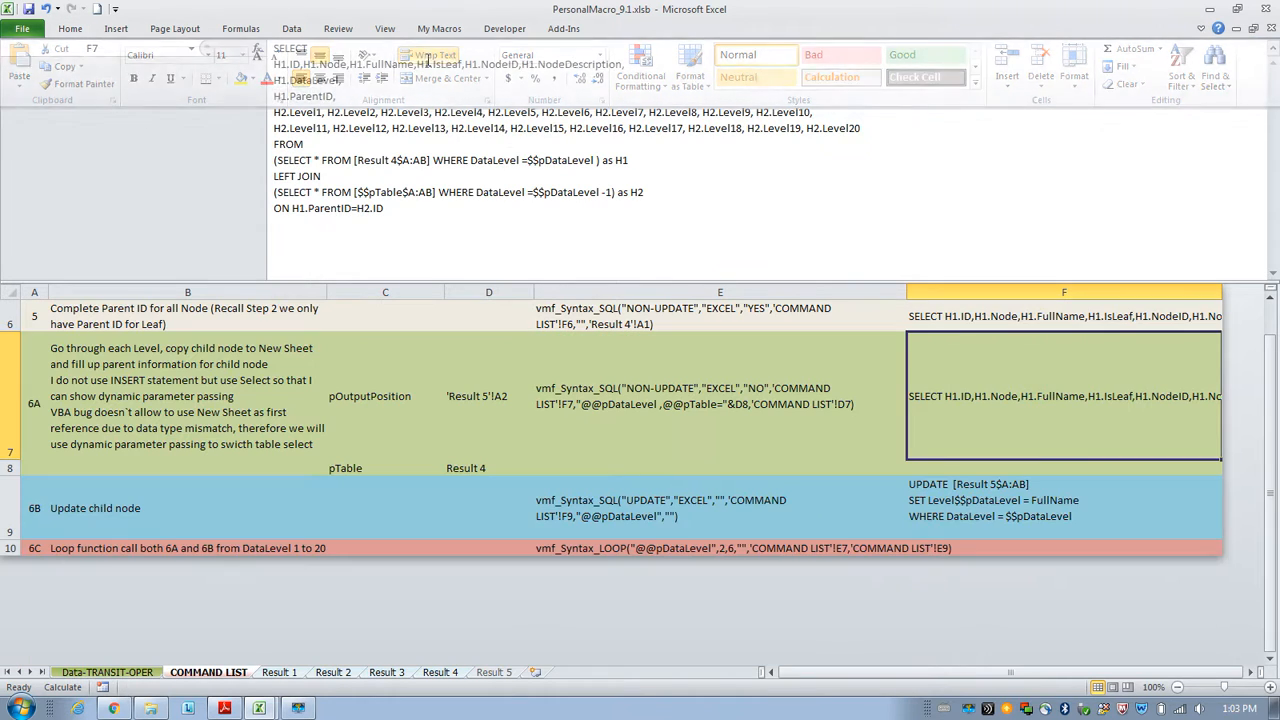
Examine the Step 6B UPDATE query in F9 and the Level columns on the Result 4 sheet.
click(581, 509)
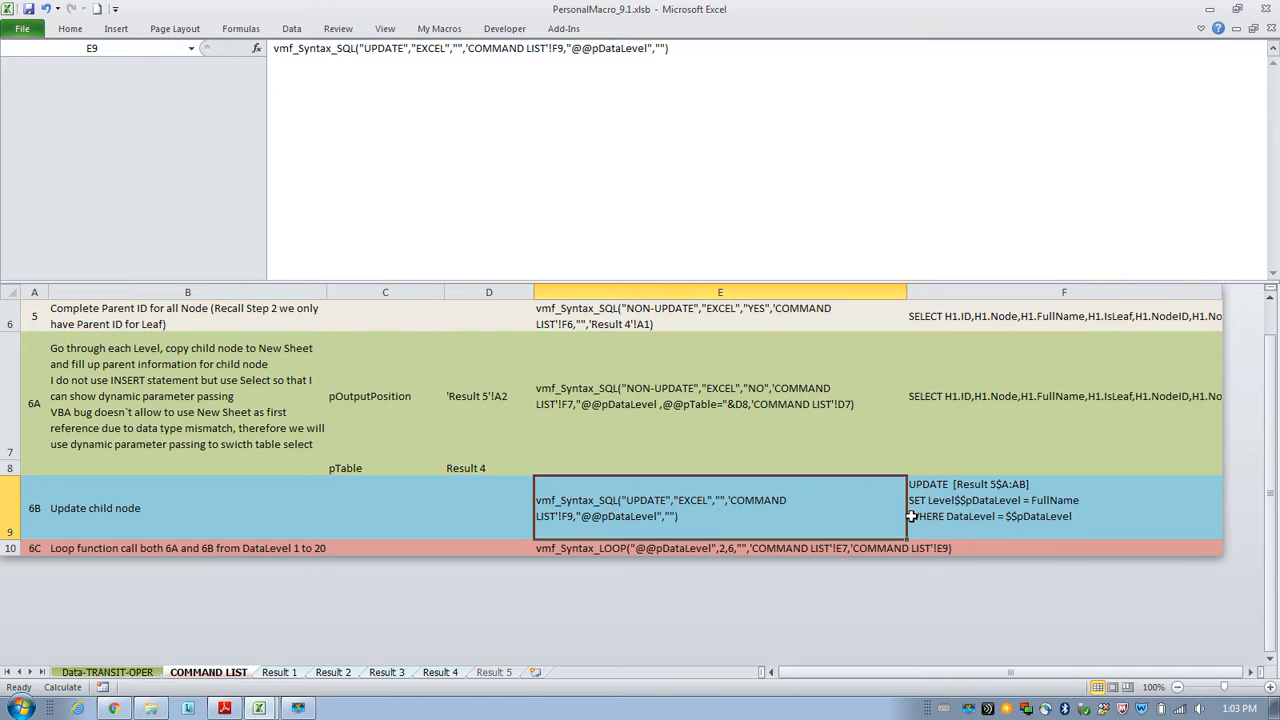
click(946, 510)
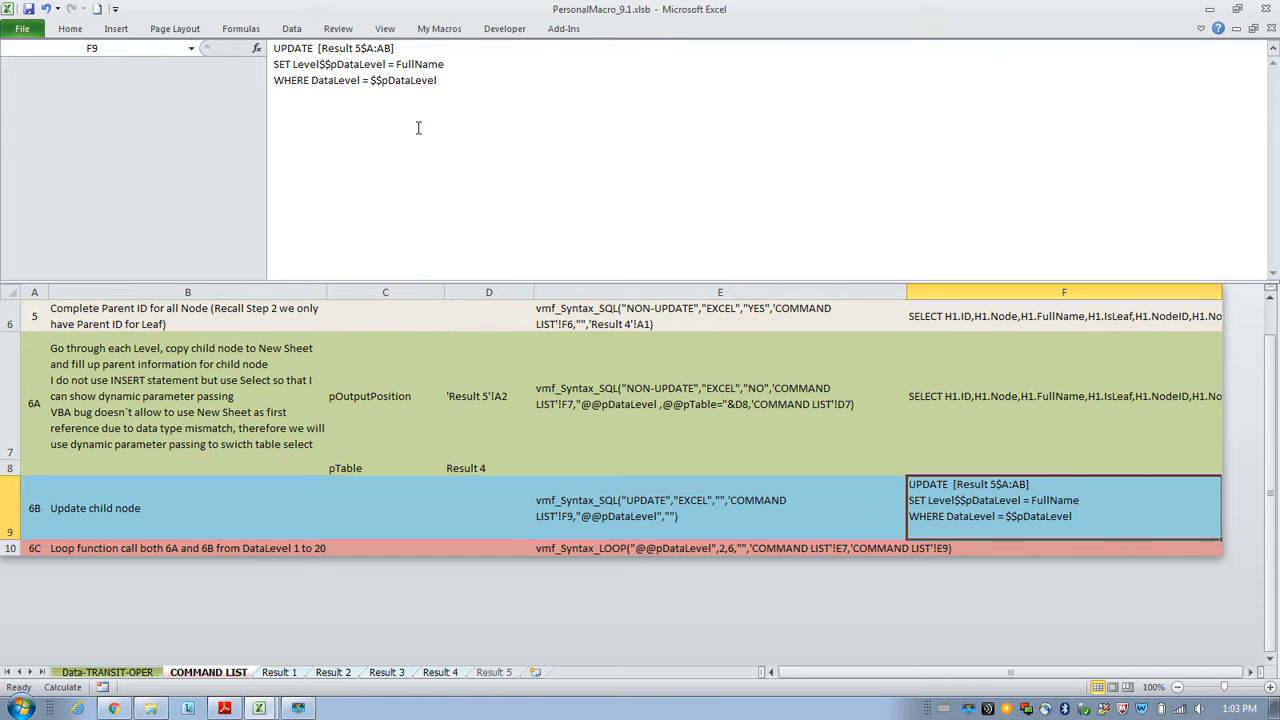
click(321, 66)
drag(321, 66, 386, 66)
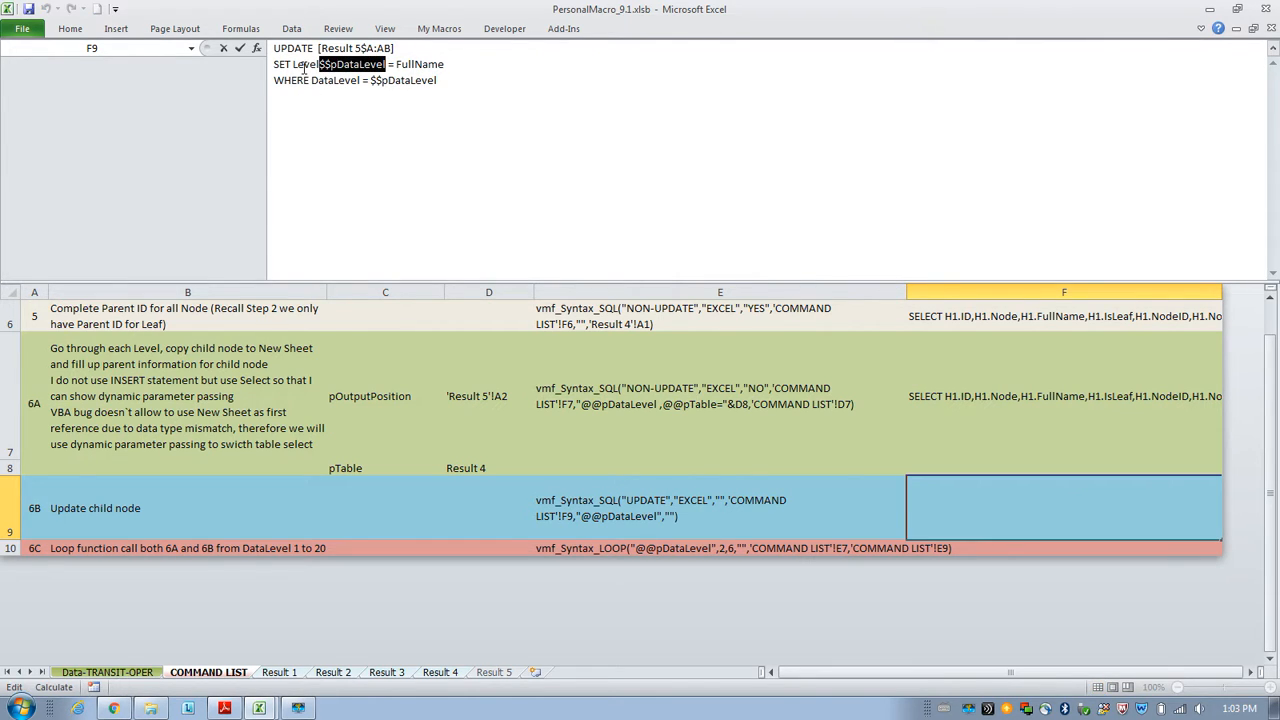
click(441, 672)
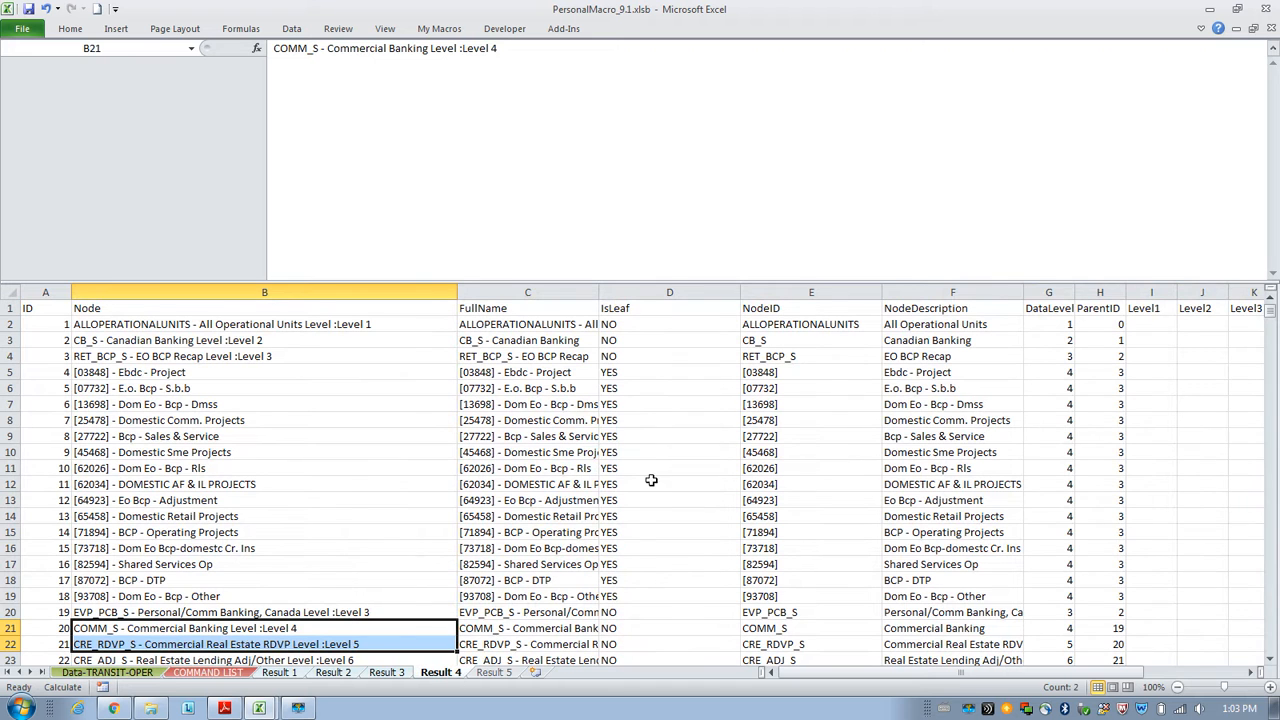
click(1140, 308)
click(1195, 308)
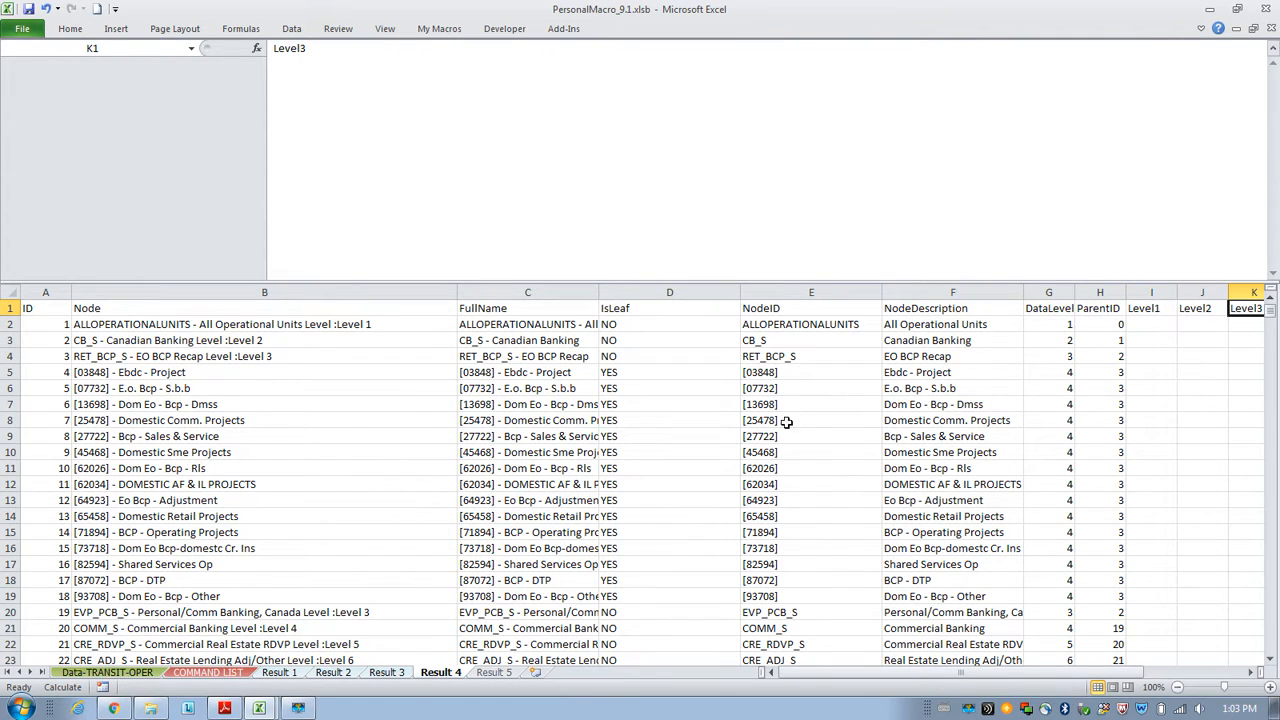
click(232, 673)
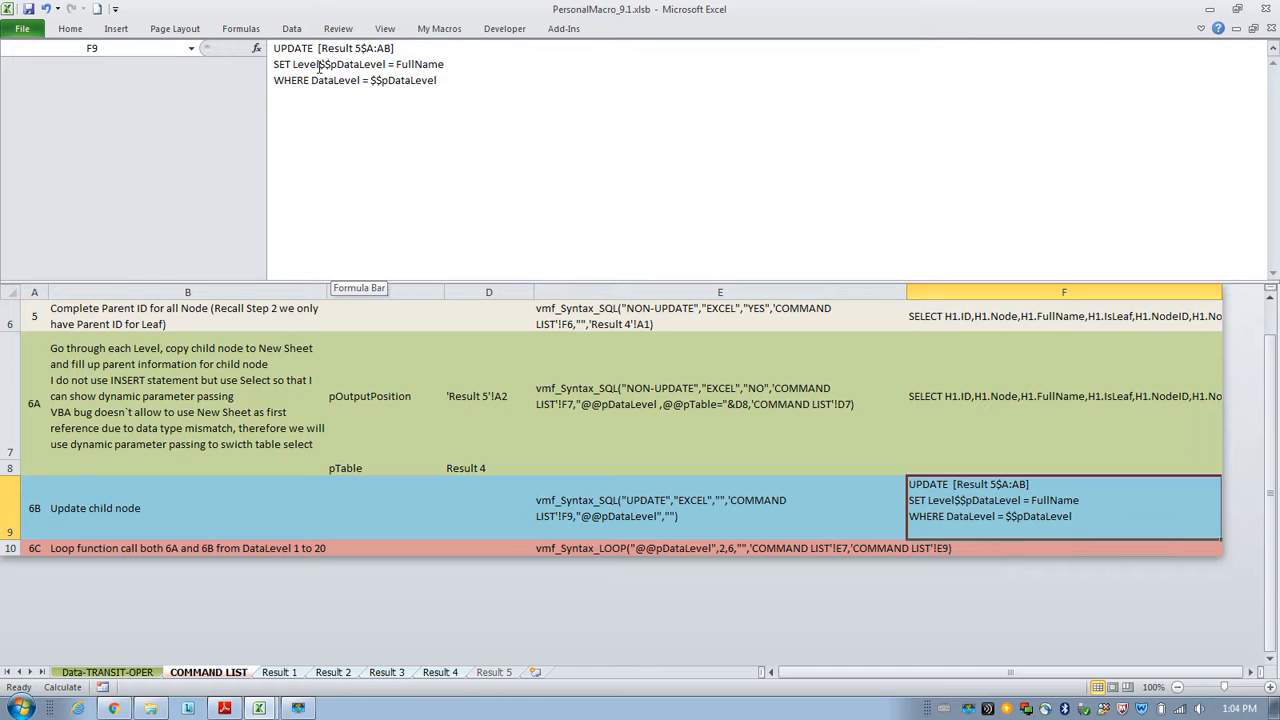
Set the Step 6C loop function in E10 to run DataLevel from 1 to 1.
click(590, 546)
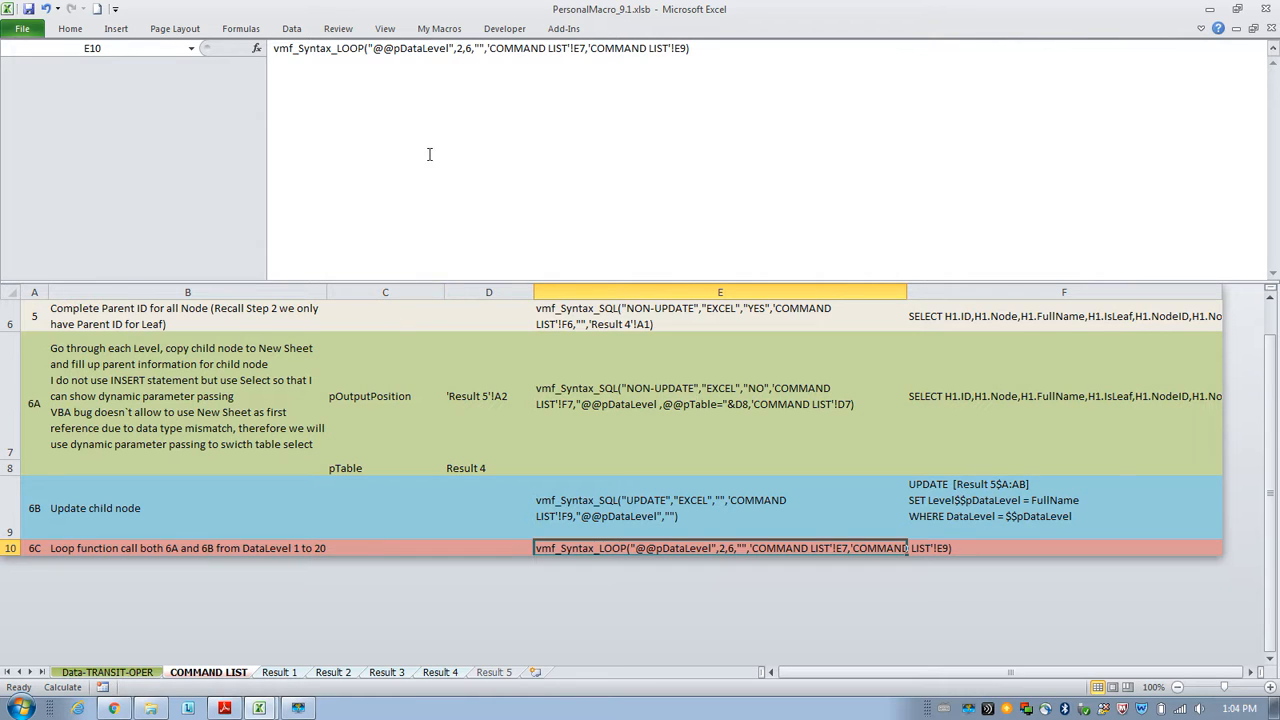
double_click(460, 48)
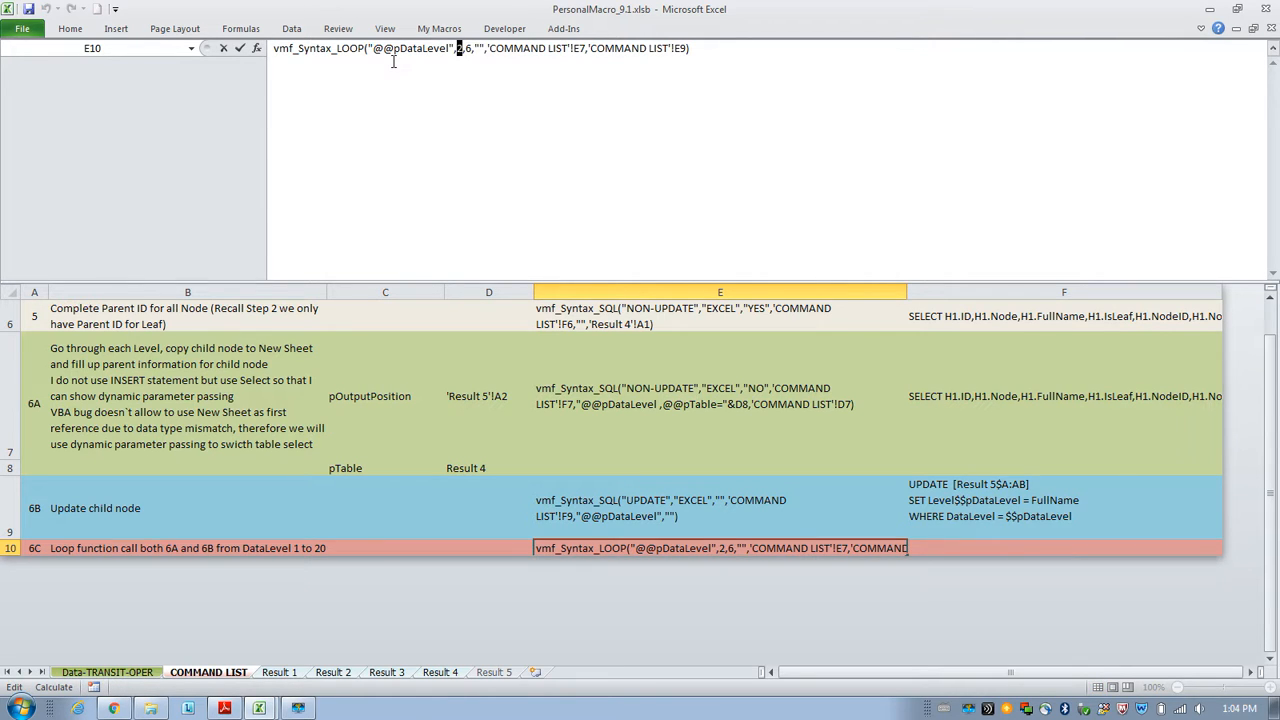
text(1)
click(476, 50)
key(BackSpace)
text(1)
drag(375, 48, 452, 48)
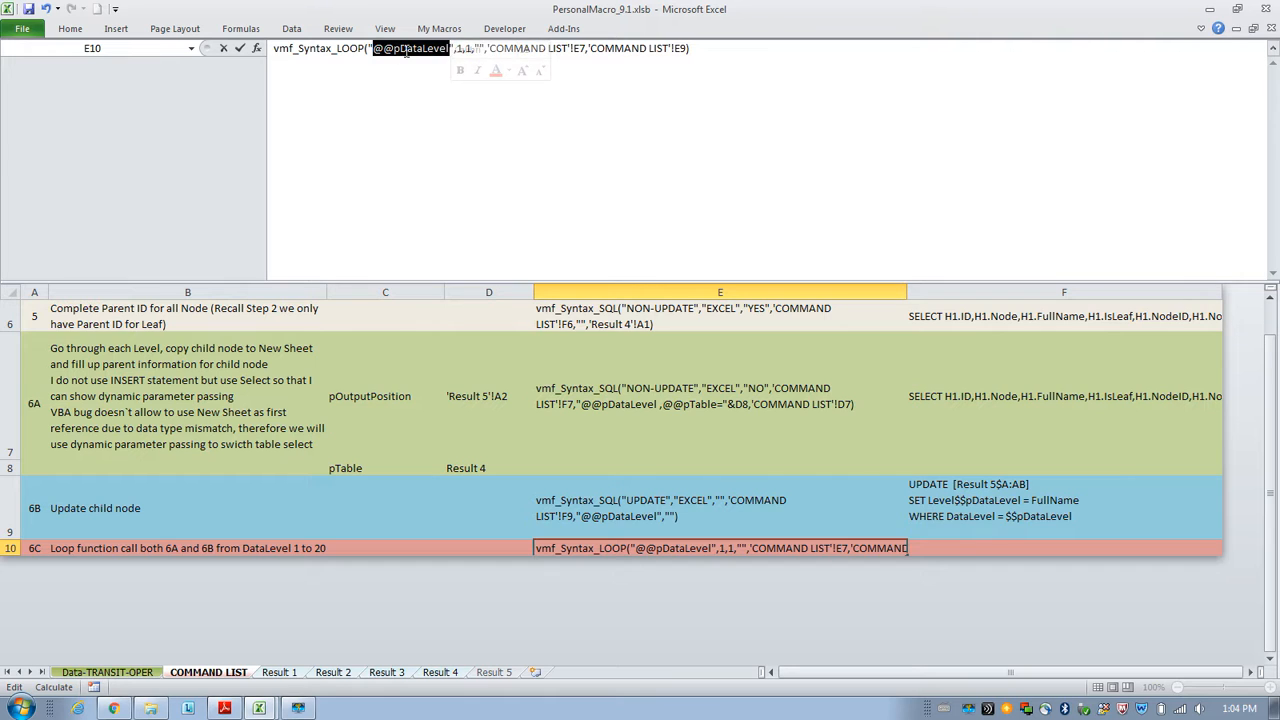
Review the Step 6A, 6B and 6C functions in cells E7, E9 and E10.
click(644, 414)
click(645, 506)
click(645, 548)
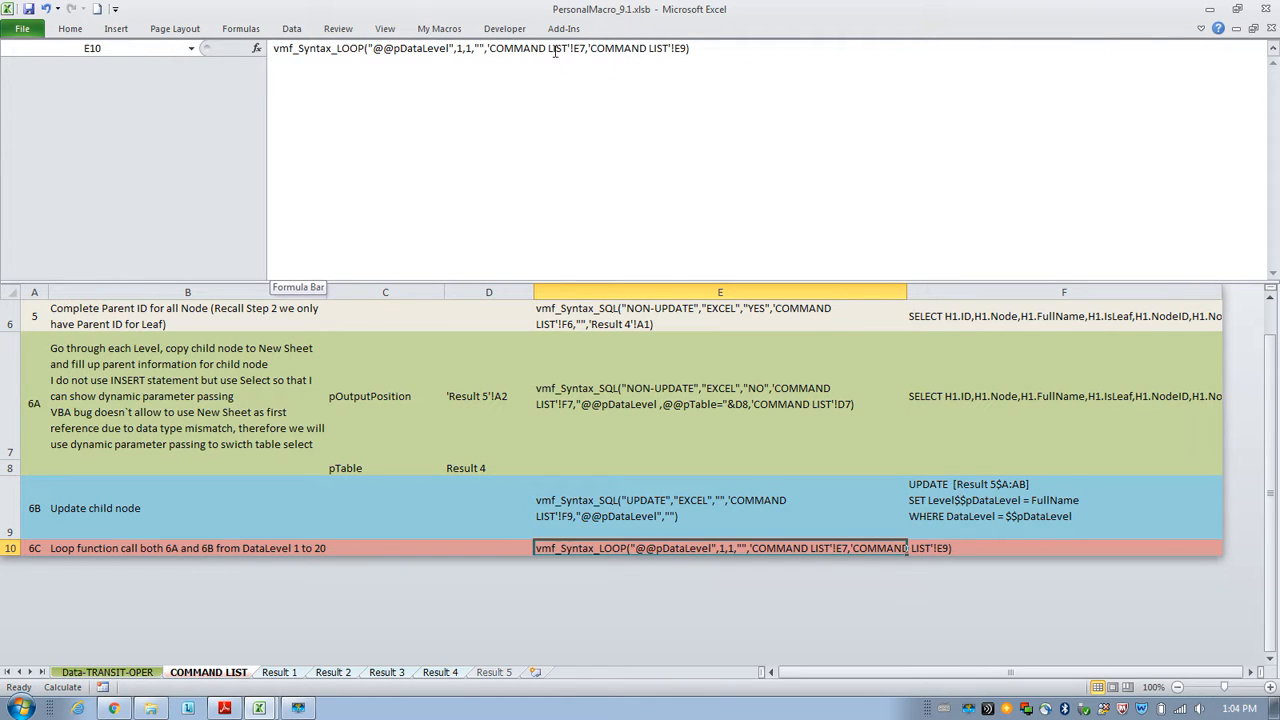
click(587, 50)
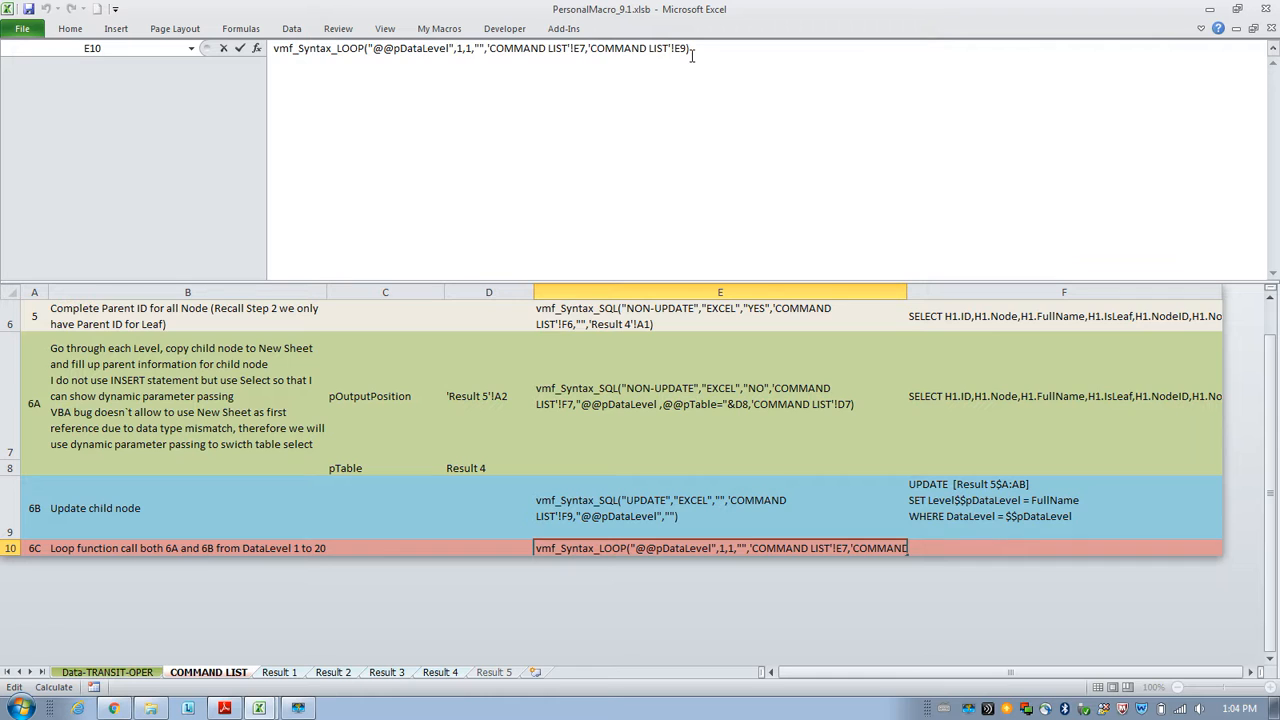
click(619, 385)
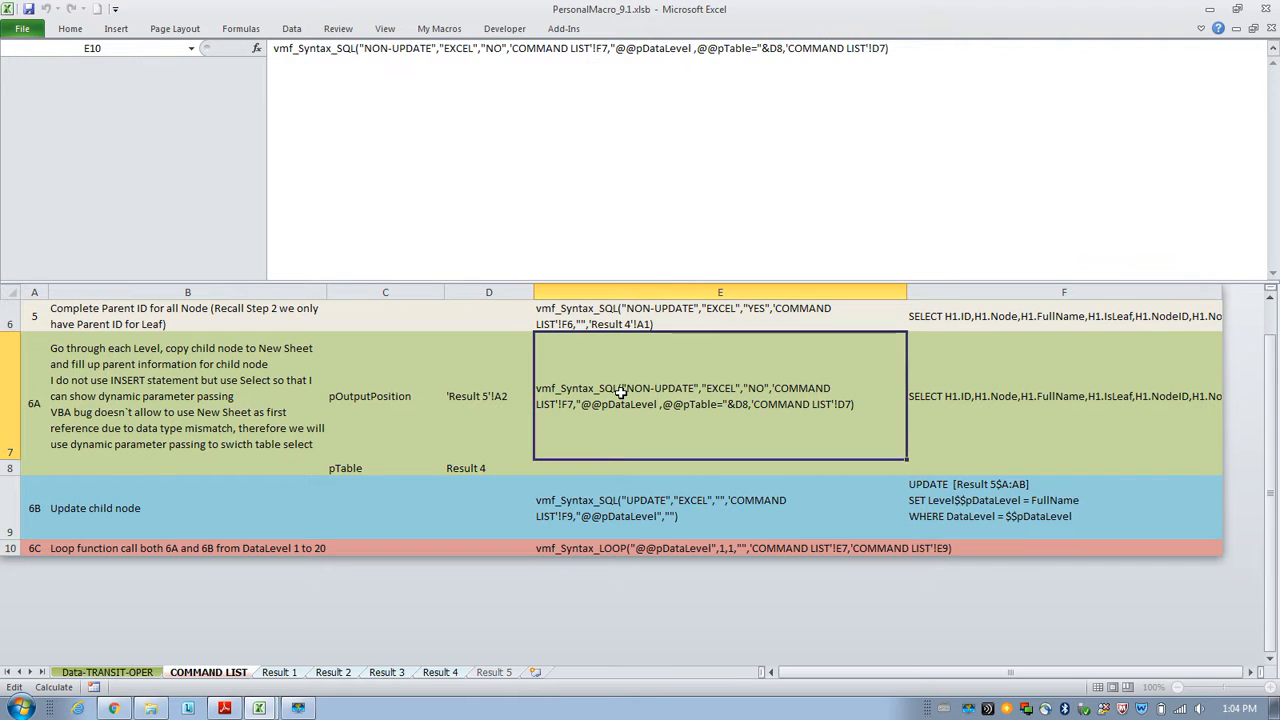
click(572, 500)
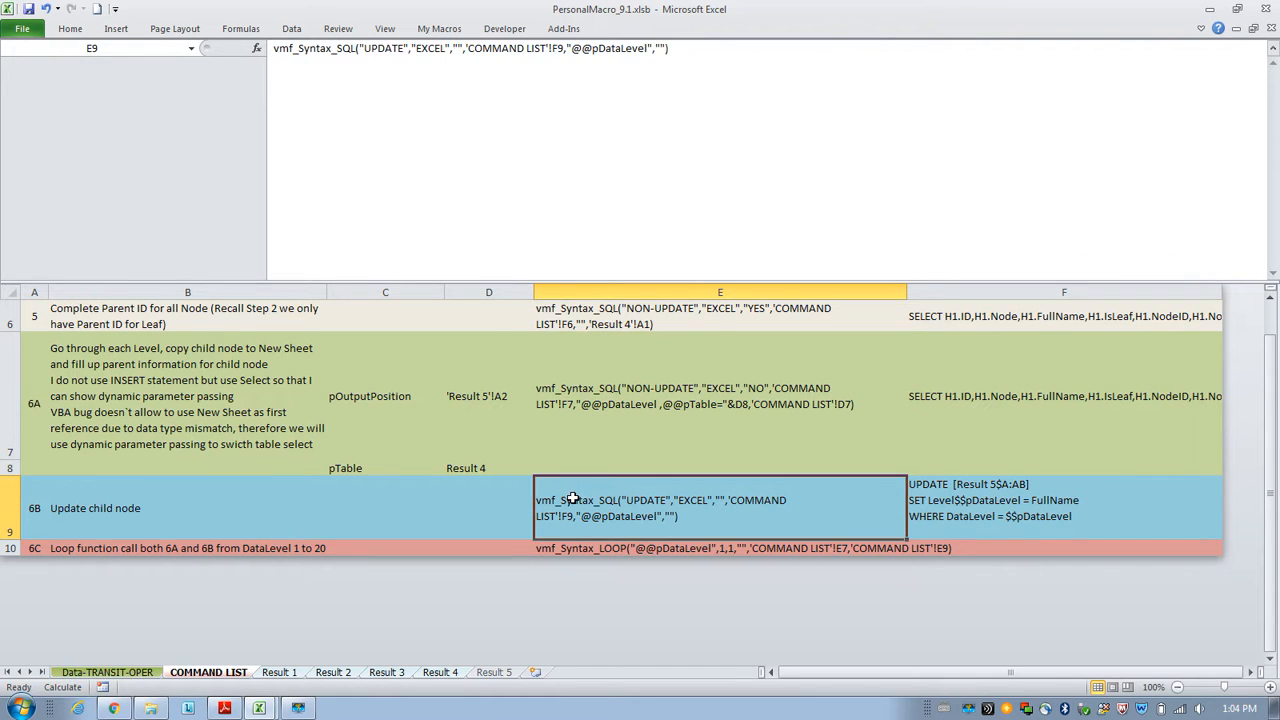
click(615, 550)
click(271, 48)
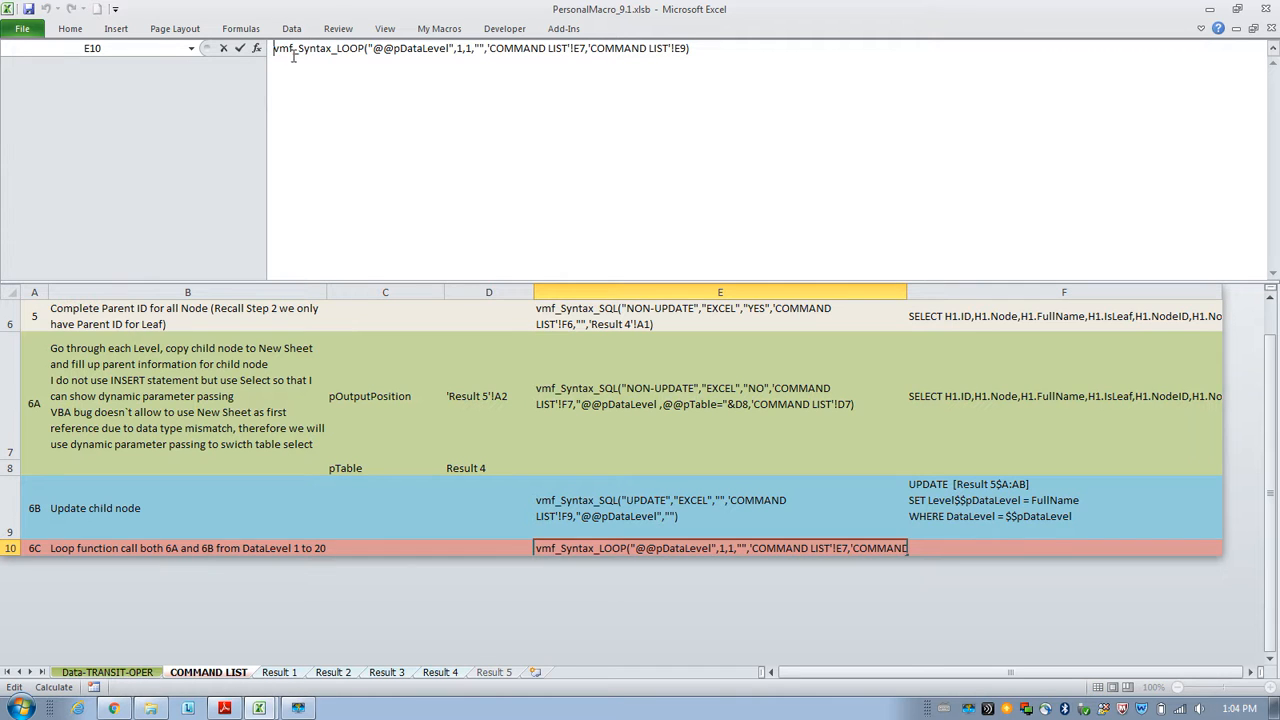
text(=)
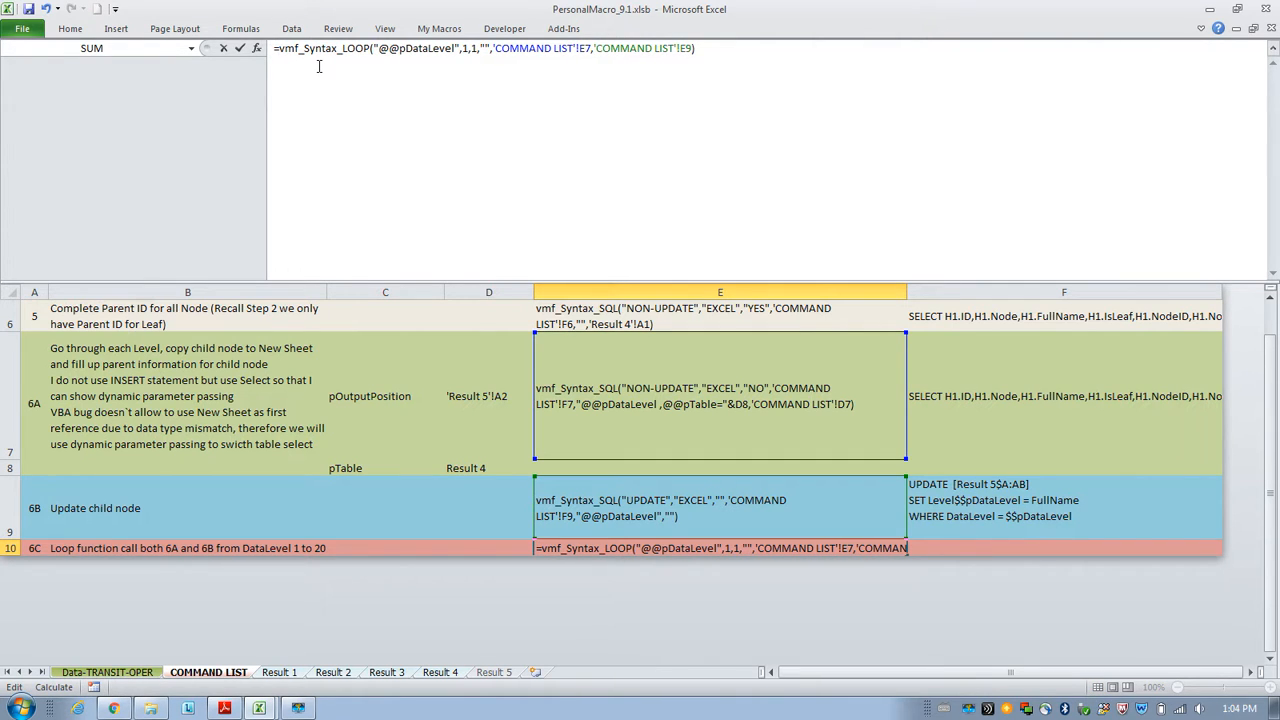
key(Escape)
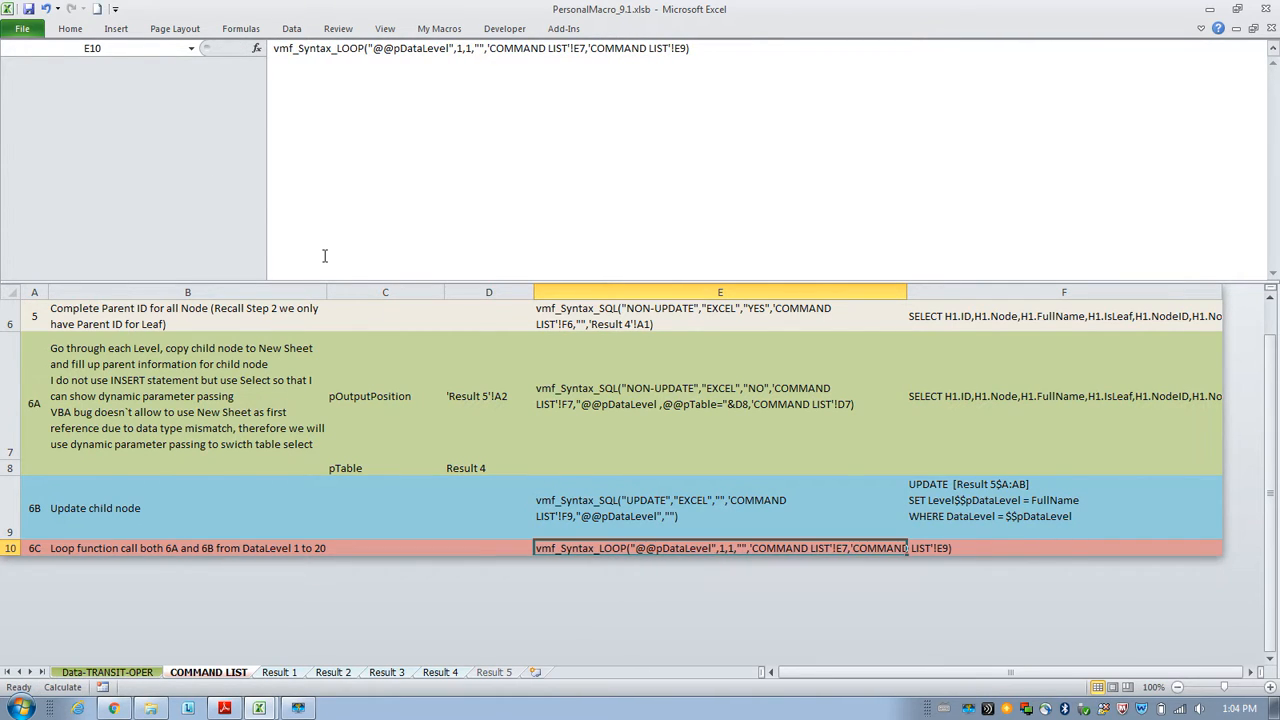
Inspect the Level1 values produced for DataLevel 1 on the Result 5 sheet.
click(493, 672)
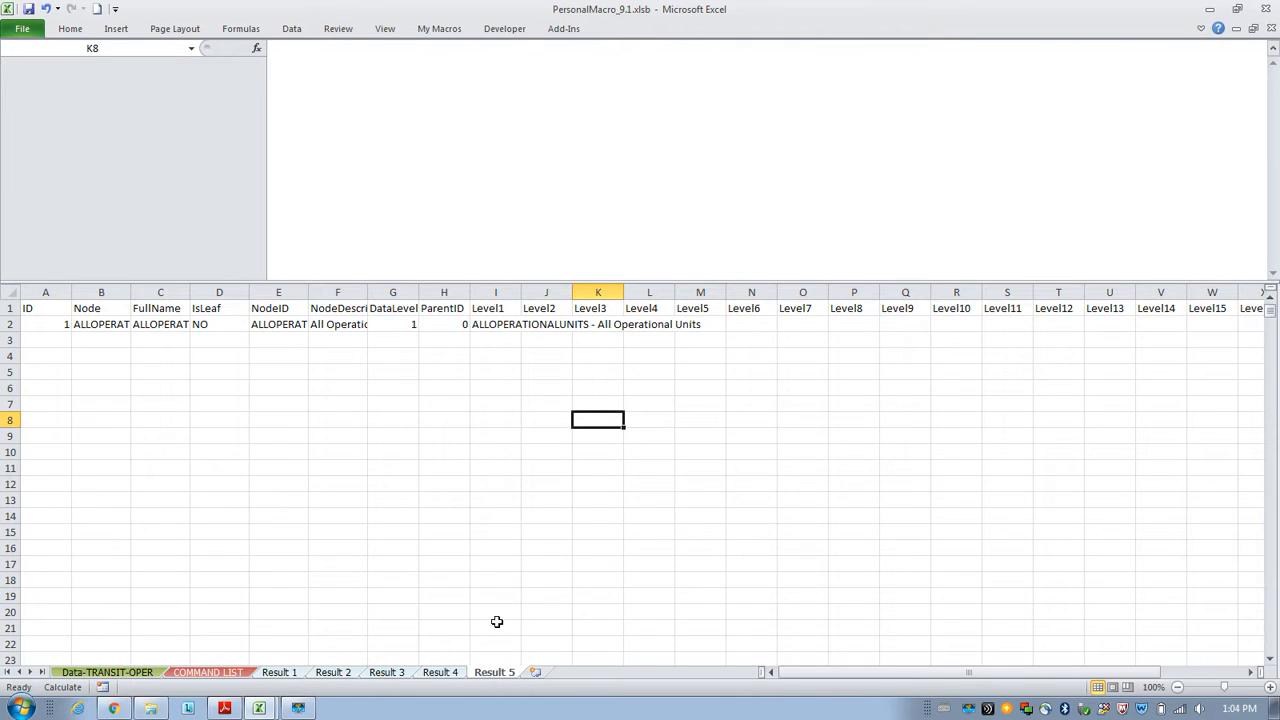
click(543, 469)
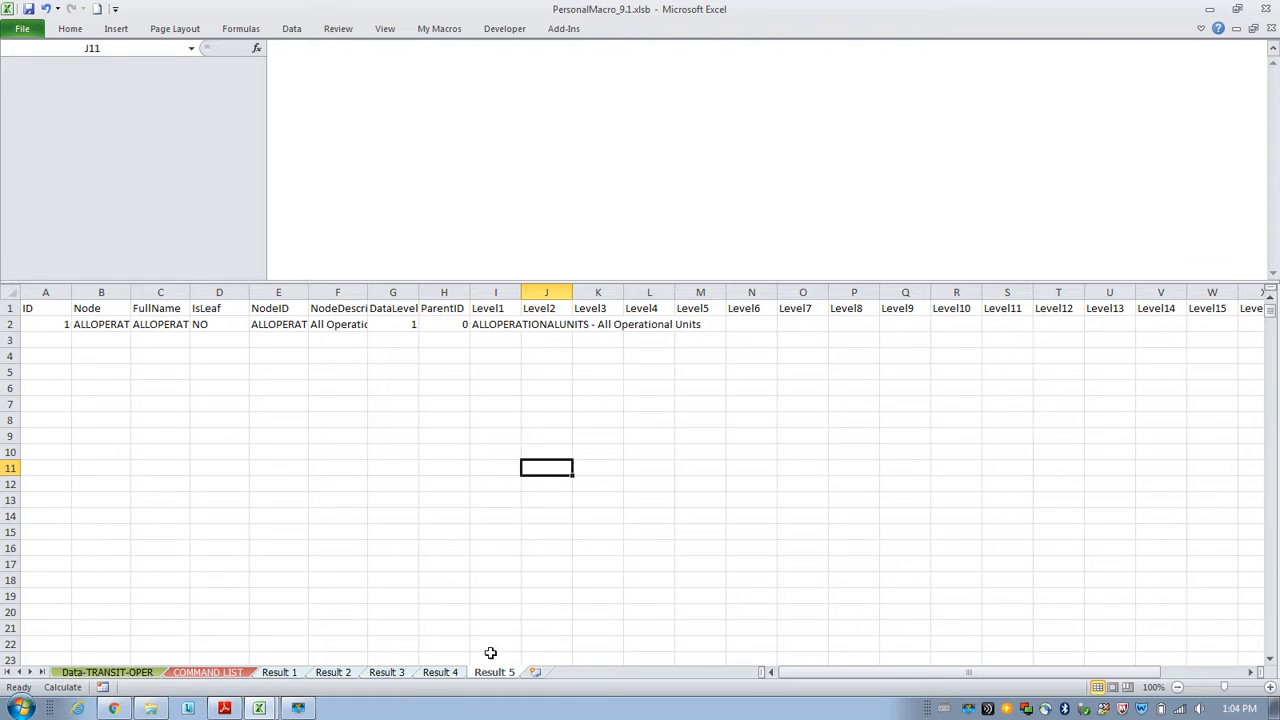
drag(447, 327, 55, 331)
click(497, 355)
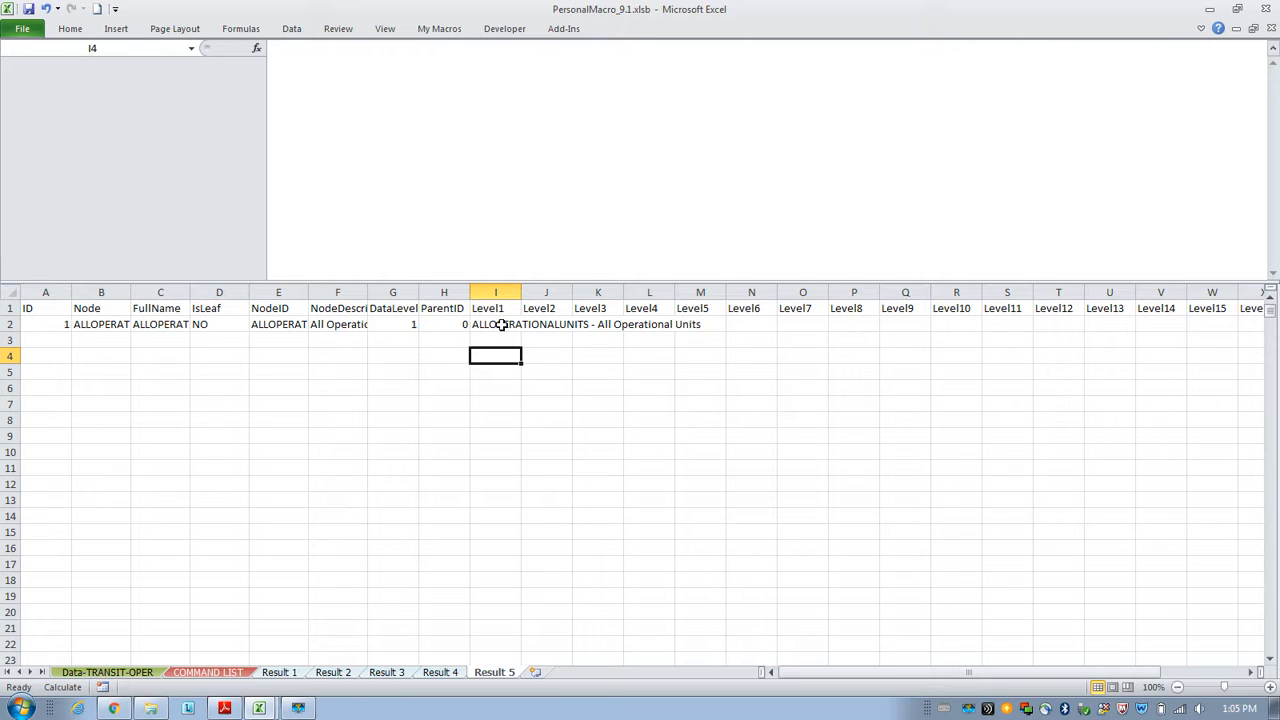
click(95, 326)
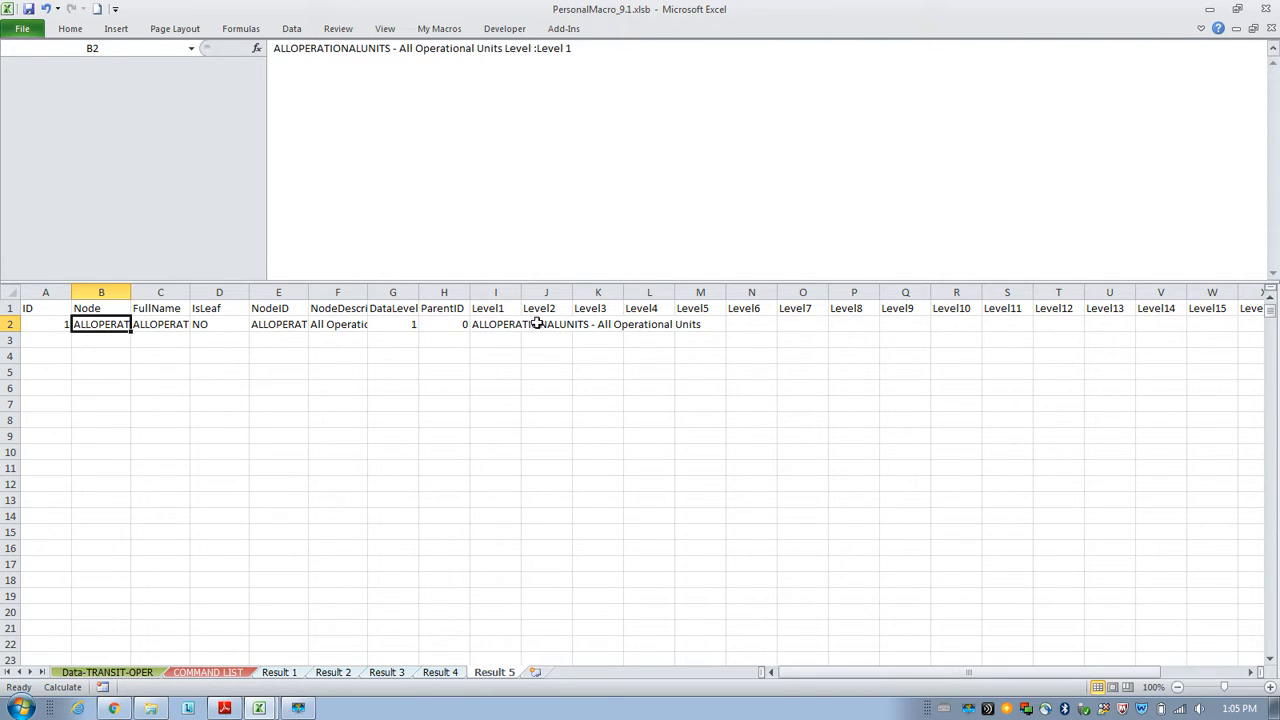
click(492, 327)
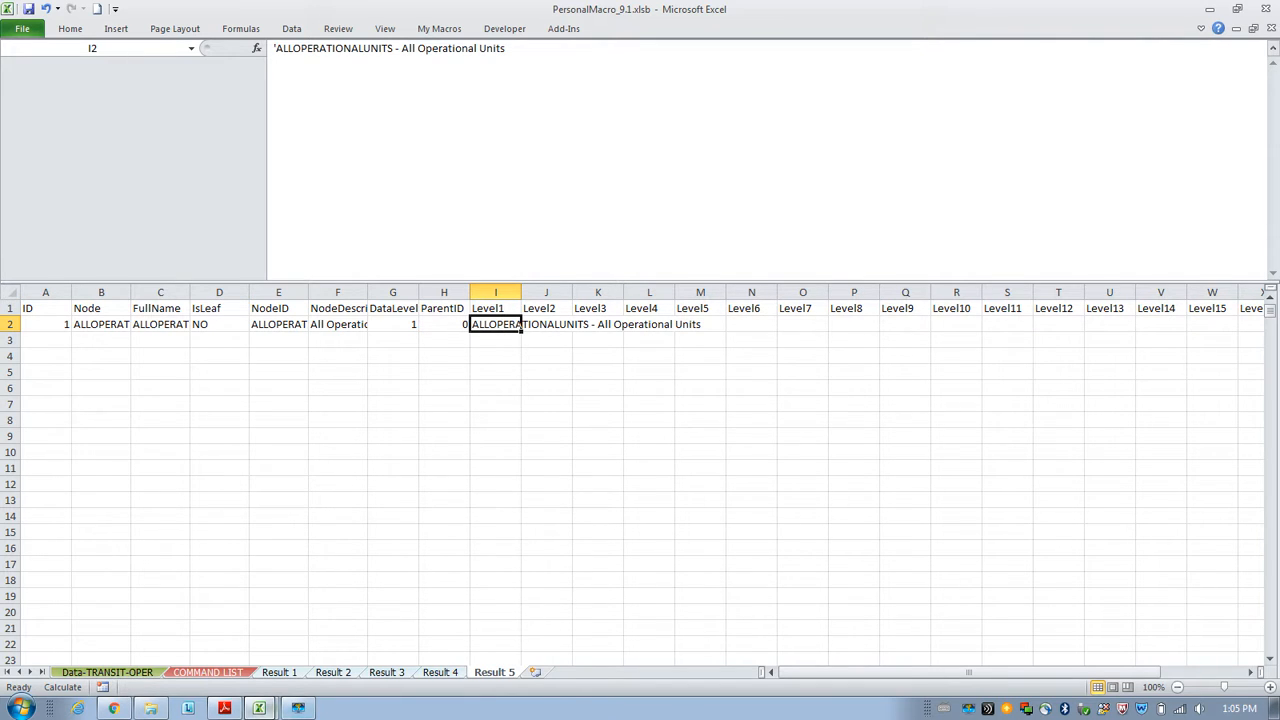
Set the Step 6C loop function in E10 to run DataLevel from 2 to 3 and execute it.
click(259, 708)
click(237, 675)
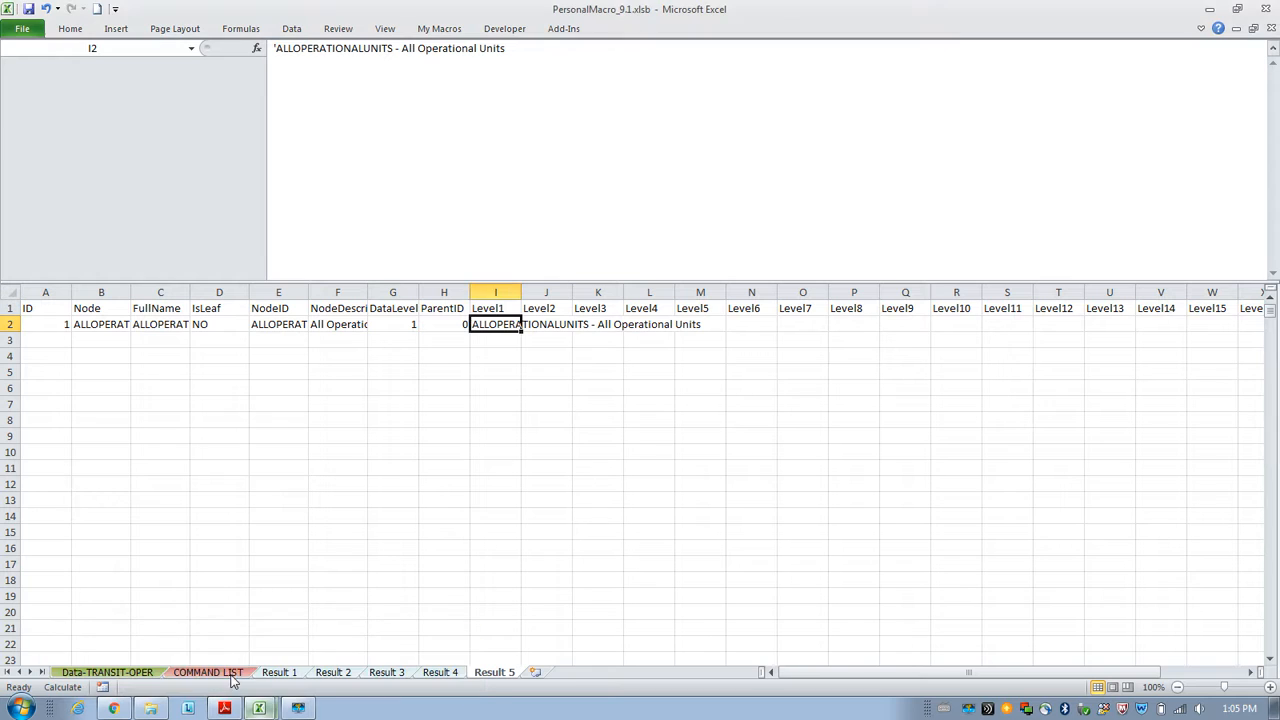
click(234, 673)
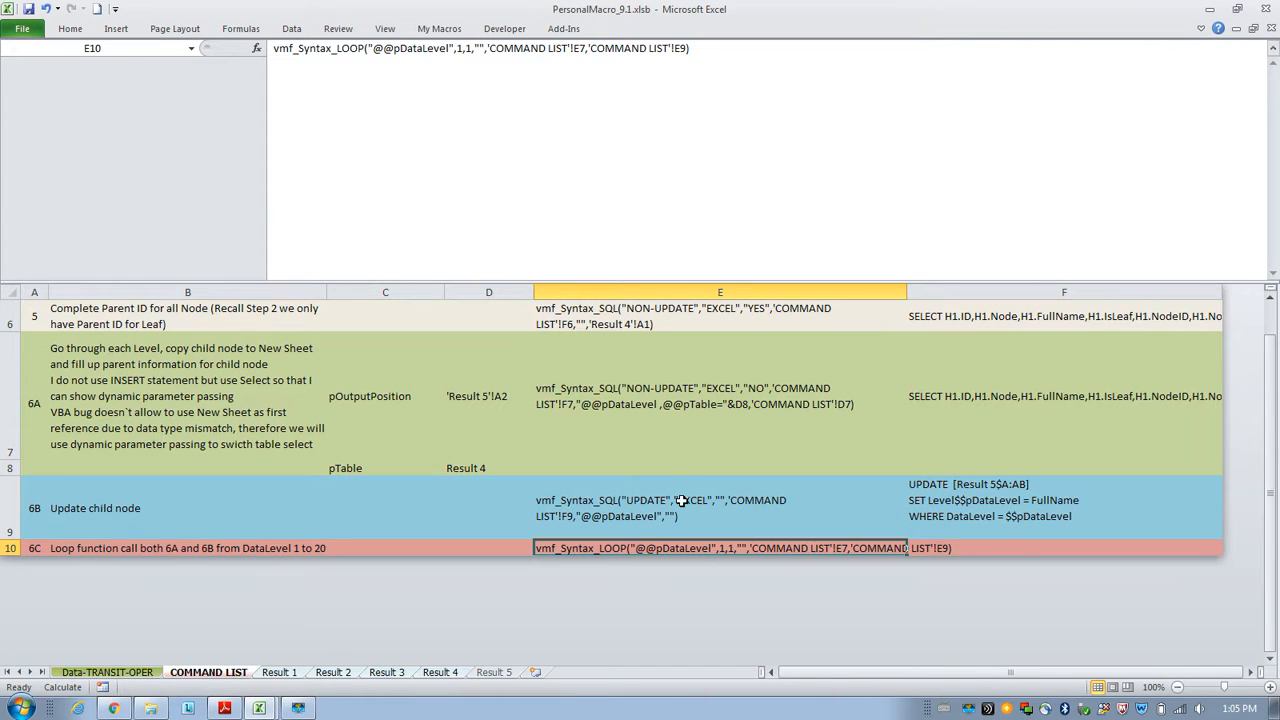
click(462, 50)
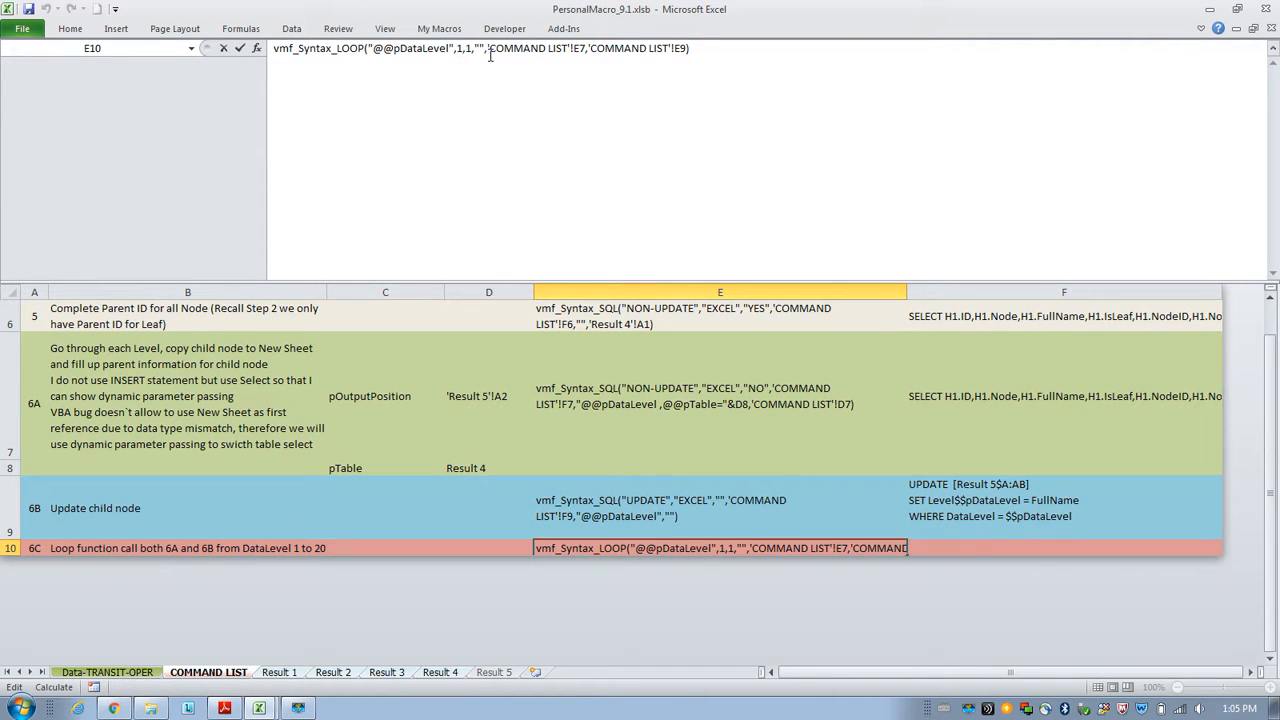
key(BackSpace)
text(2)
key(Left)
key(Left)
key(Left)
key(Left)
key(Left)
key(Left)
key(Left)
key(Left)
key(Left)
key(Left)
key(Left)
key(Left)
key(Left)
key(Left)
key(Left)
key(Left)
key(Left)
key(Left)
text(=)
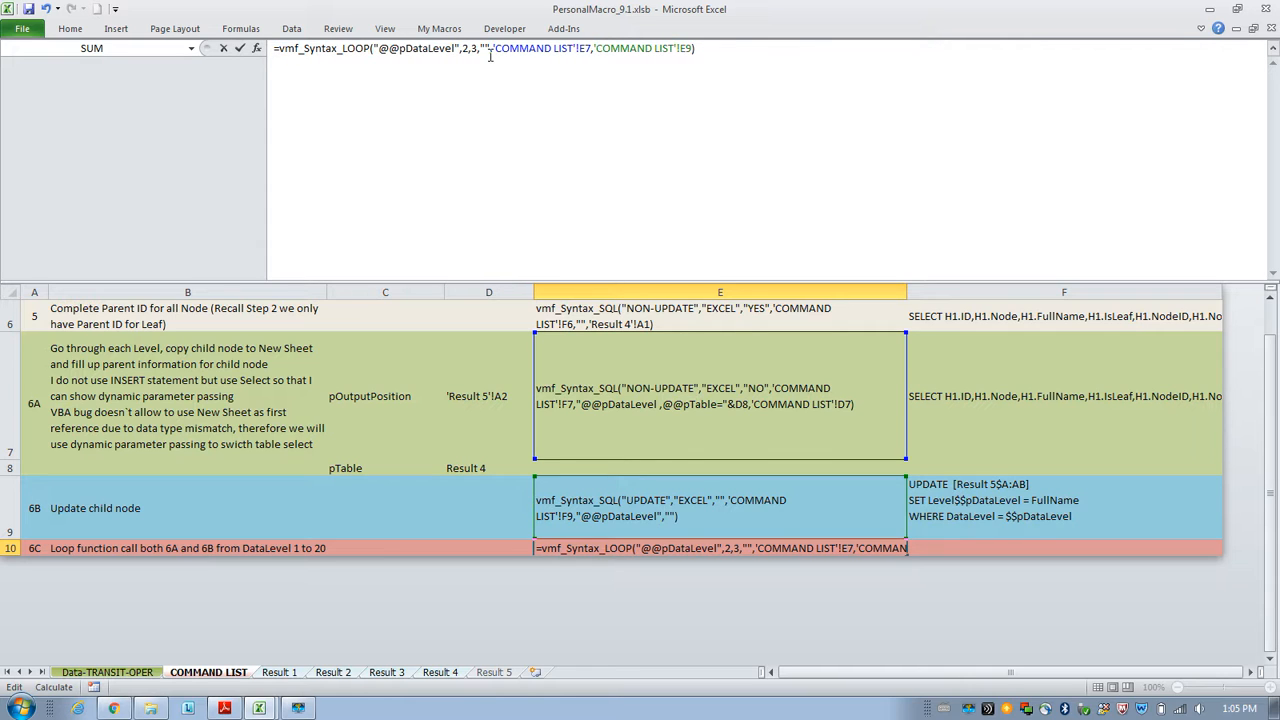
key(BackSpace)
key(Return)
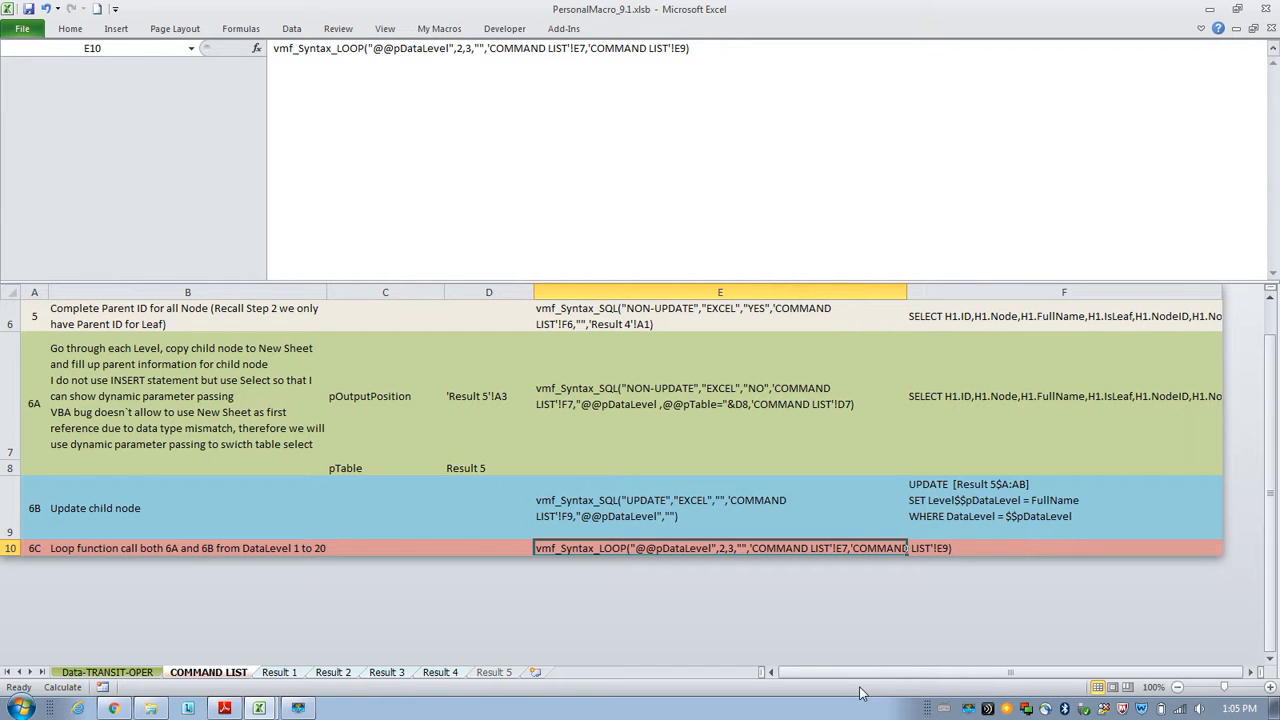
Review the Step 5 and Step 6A functions in E6 and E7 and the Step 6C loop in E10.
click(705, 412)
scroll(690, 400, up, 1)
click(674, 404)
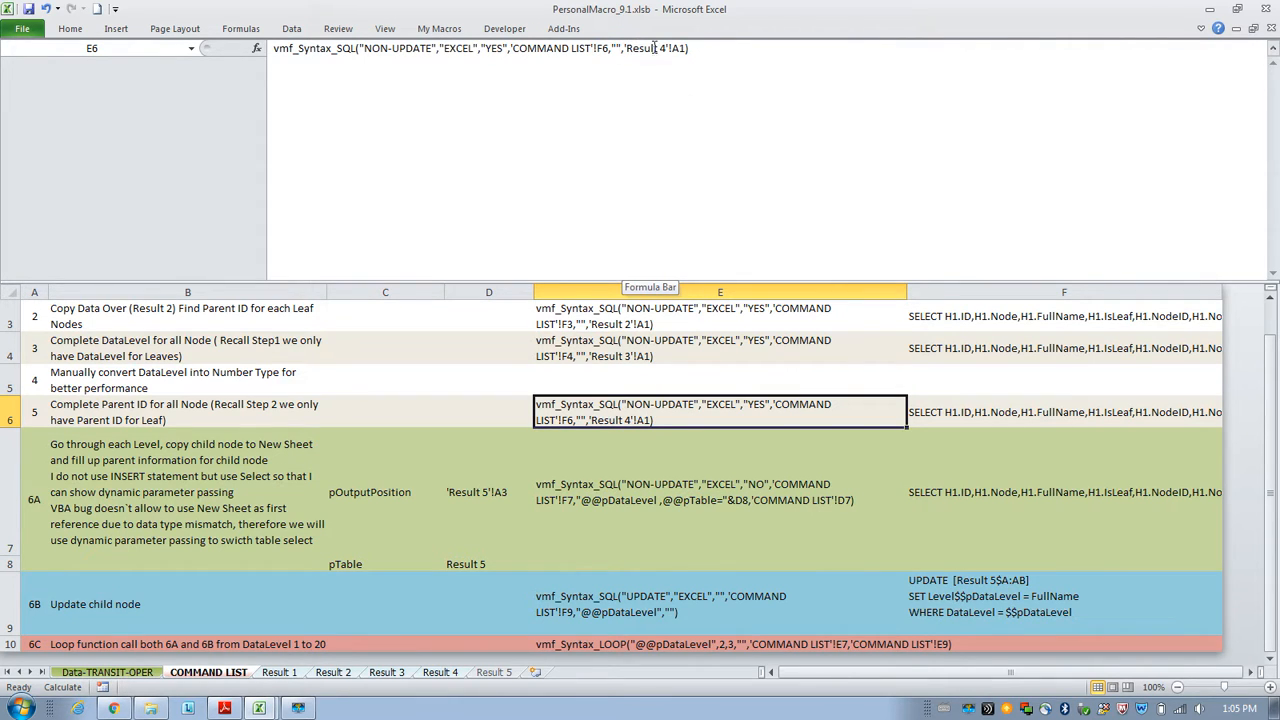
click(660, 483)
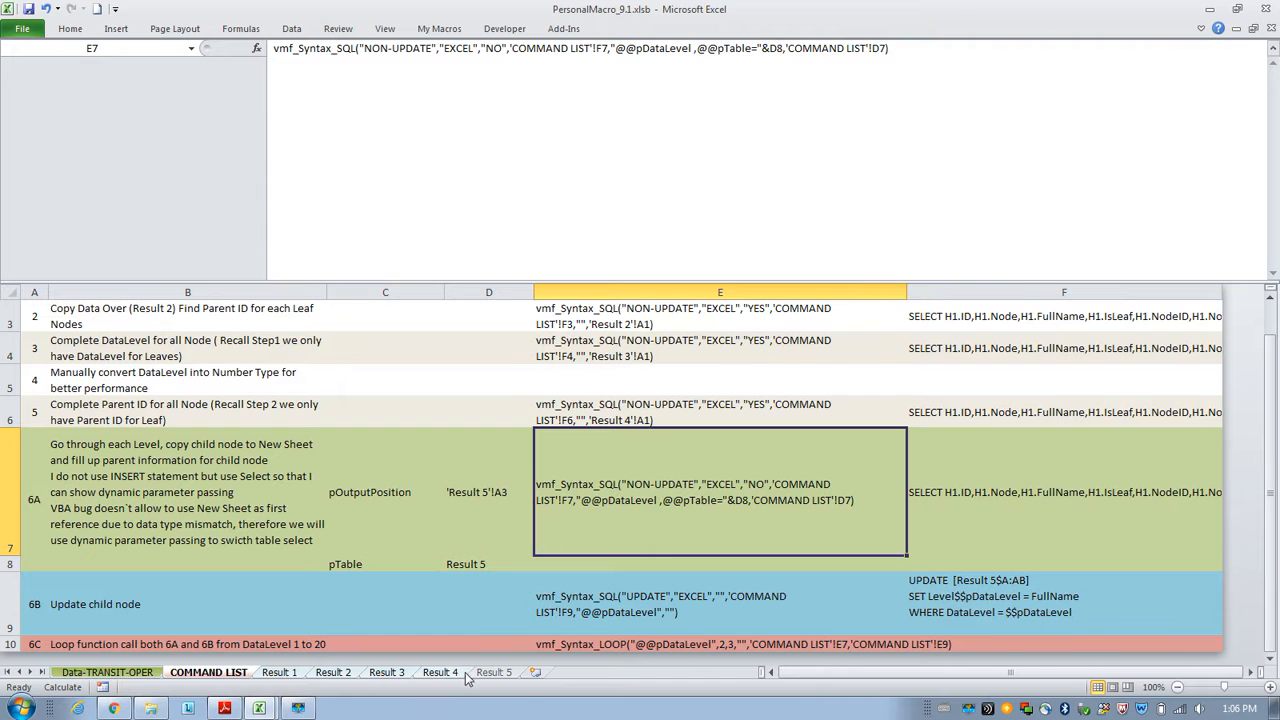
click(698, 644)
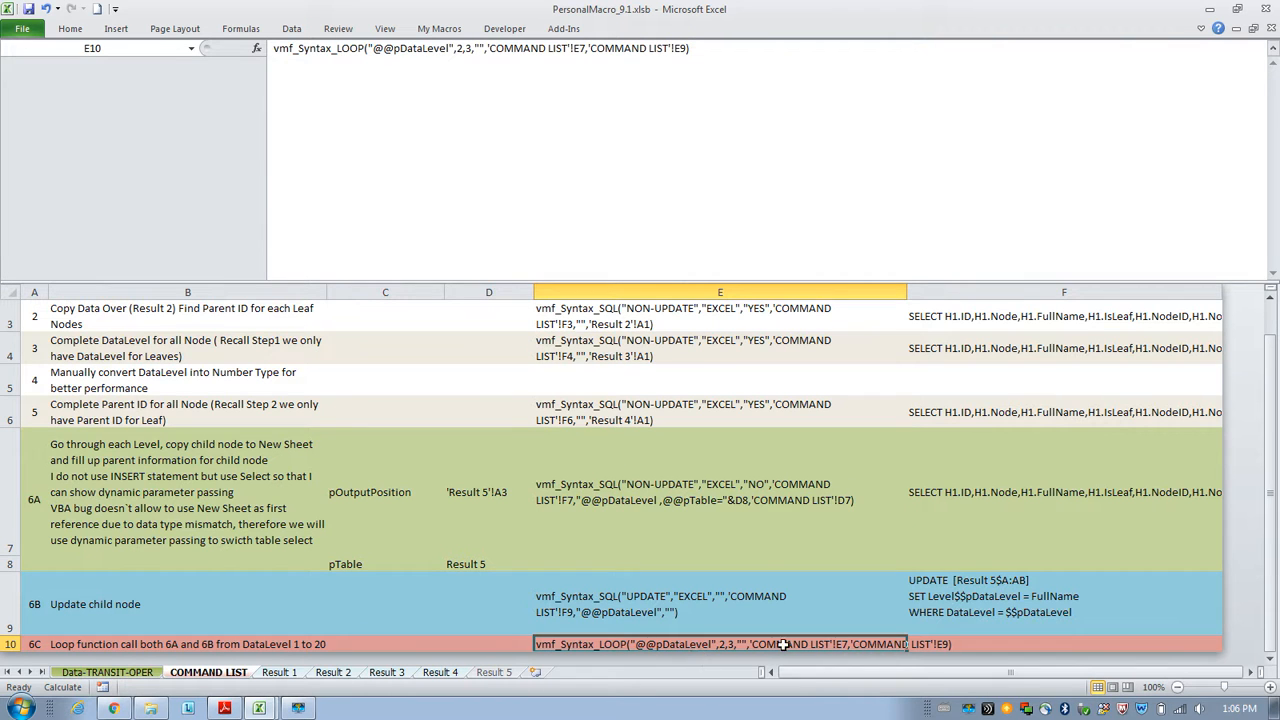
Autofit the Level1 column on Result 5 and inspect the DataLevel 2 rows.
click(493, 672)
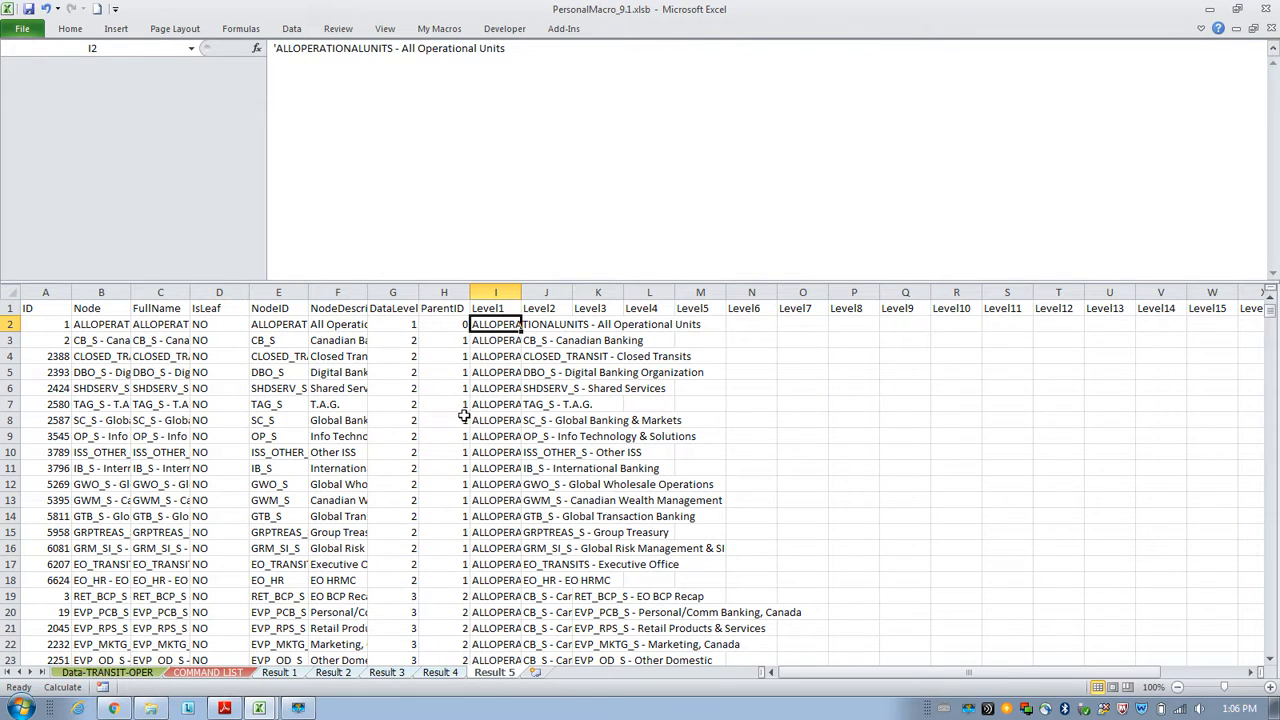
drag(404, 333, 420, 546)
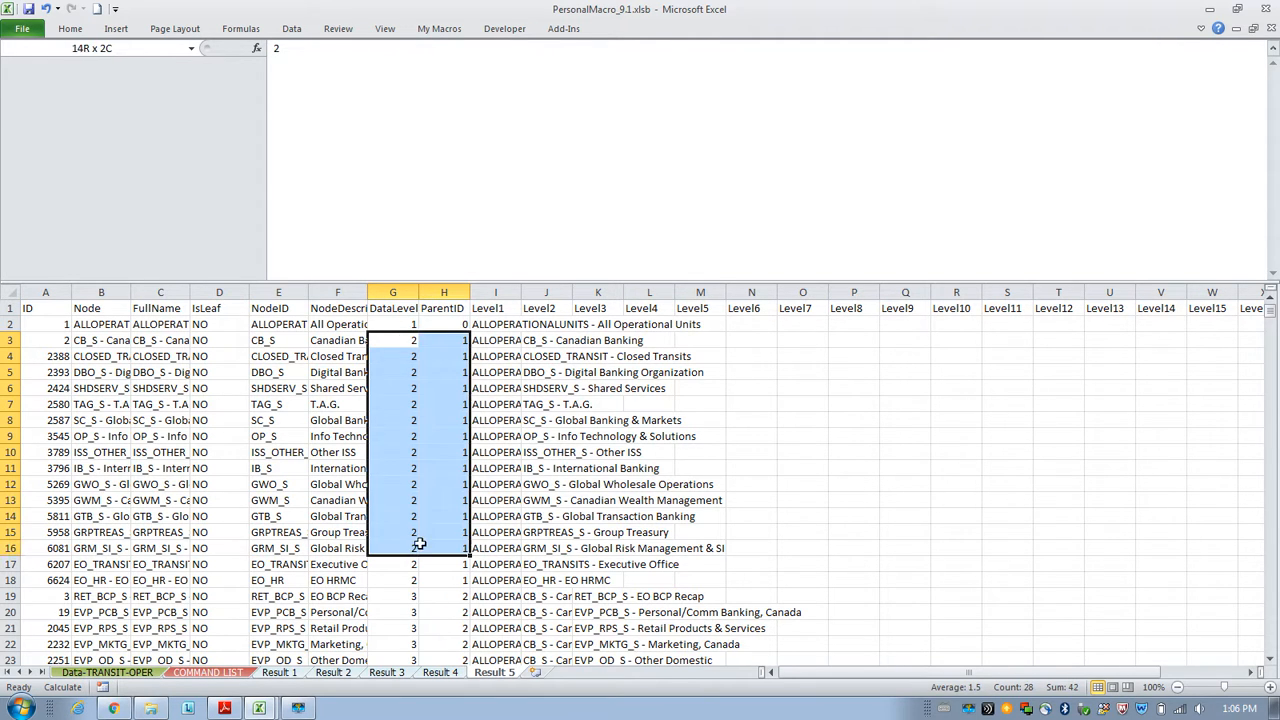
double_click(516, 292)
click(530, 340)
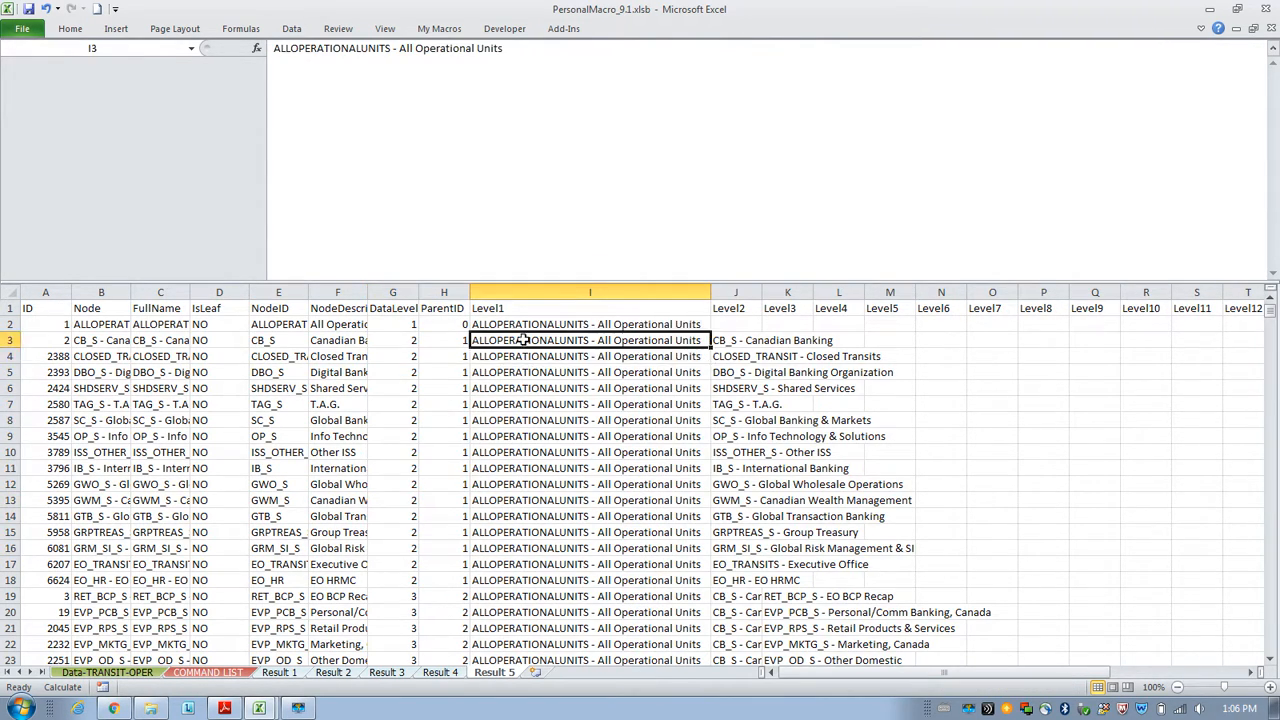
drag(522, 340, 524, 390)
click(610, 324)
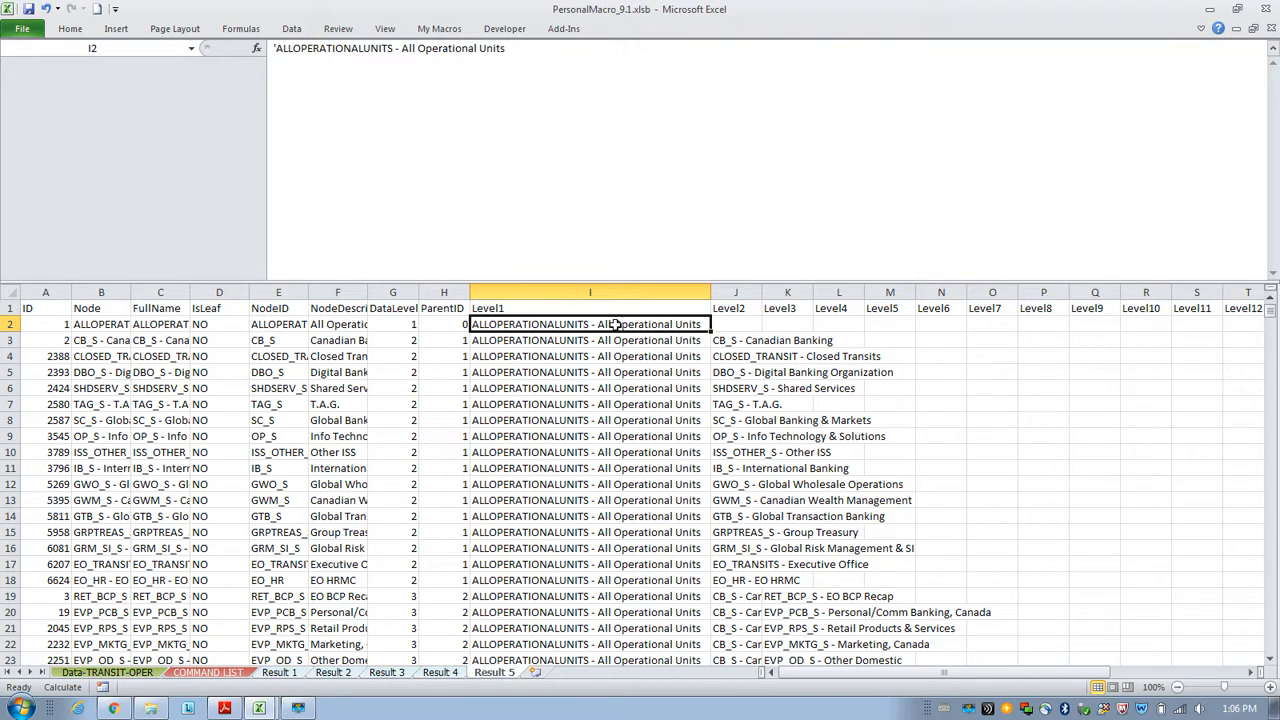
drag(729, 340, 730, 370)
click(730, 340)
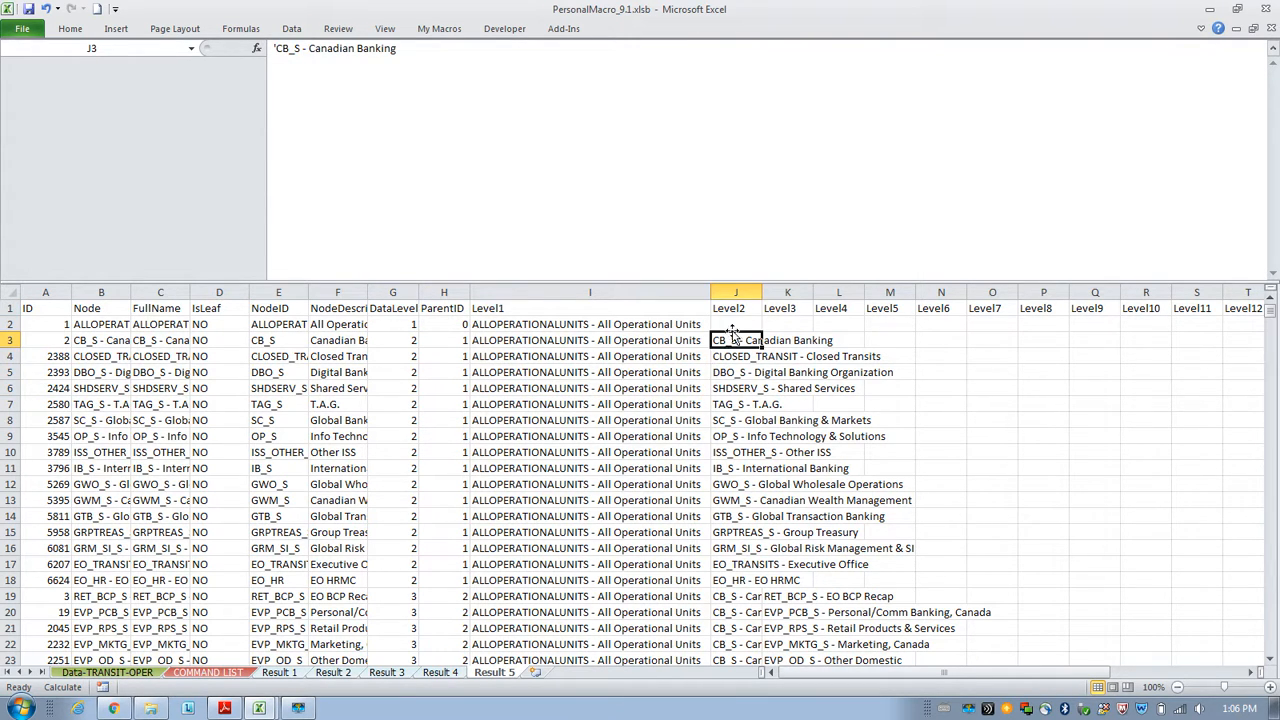
click(90, 340)
click(744, 340)
scroll(785, 390, down, 3)
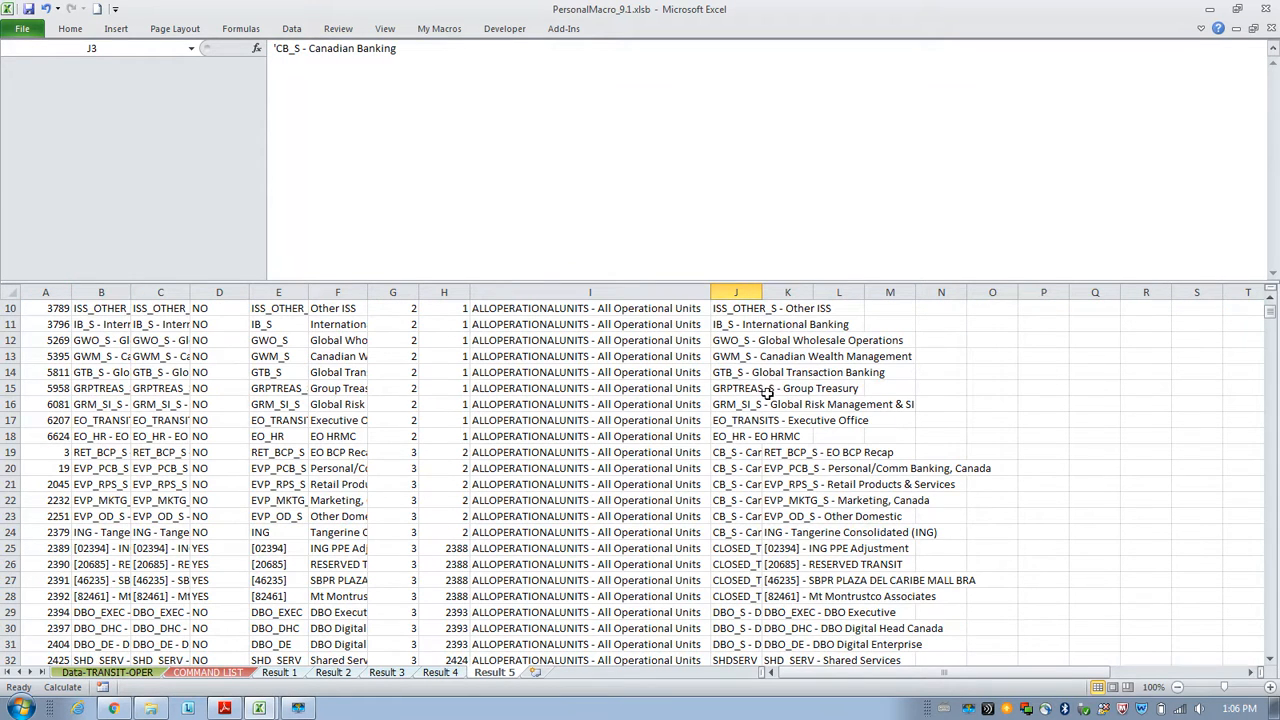
scroll(766, 392, up, 1)
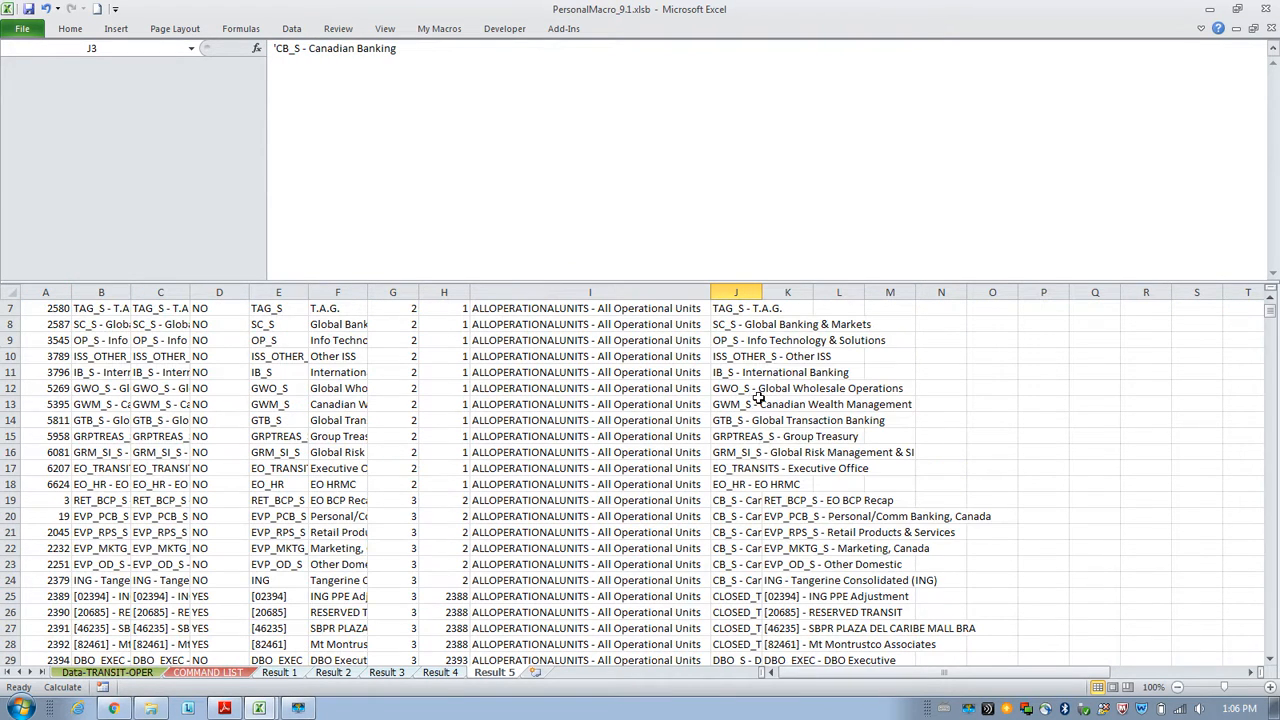
click(494, 500)
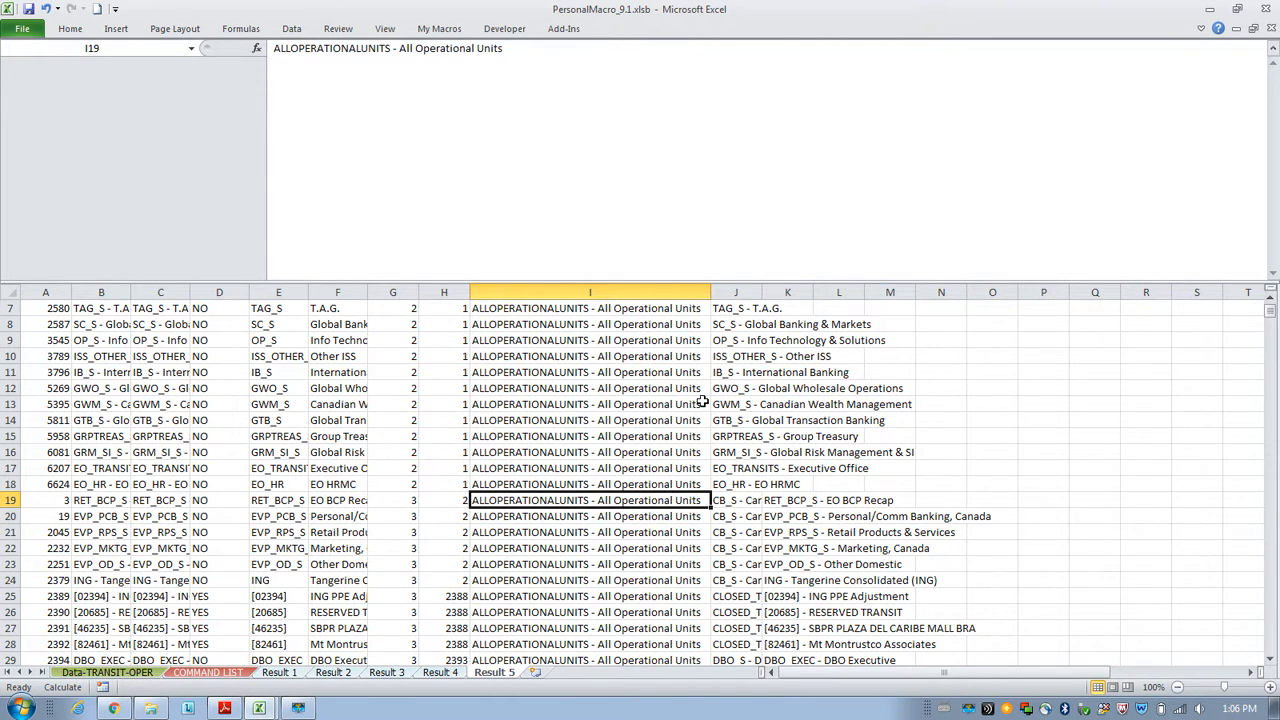
Autofit the Level2 and Level3 columns and scroll through the DataLevel 3 rows.
scroll(700, 400, up, 2)
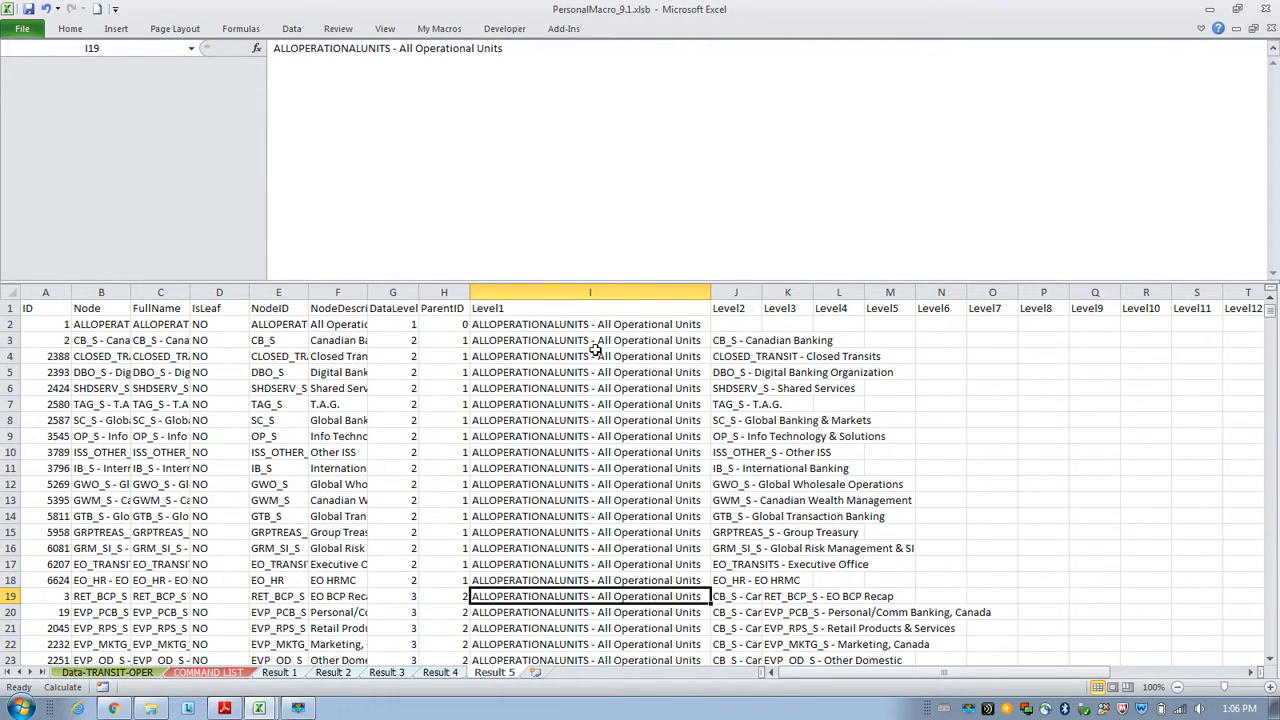
click(744, 595)
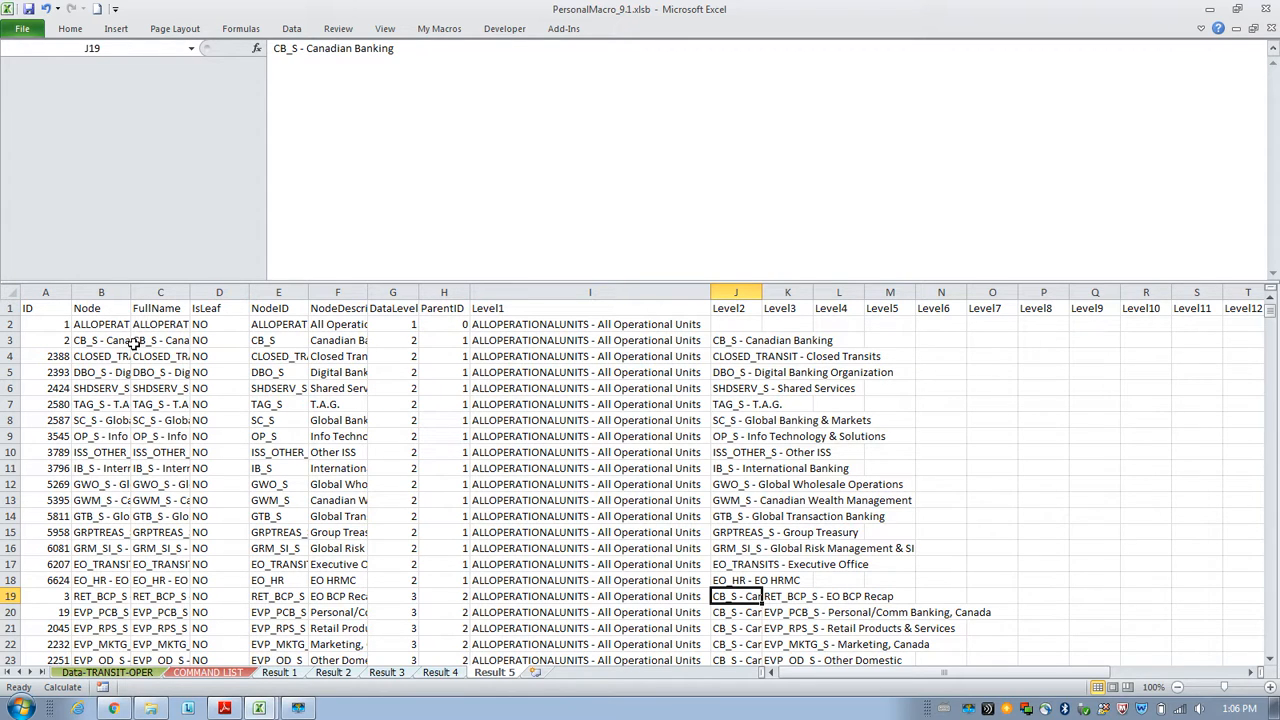
click(773, 598)
drag(763, 292, 763, 292)
double_click(763, 292)
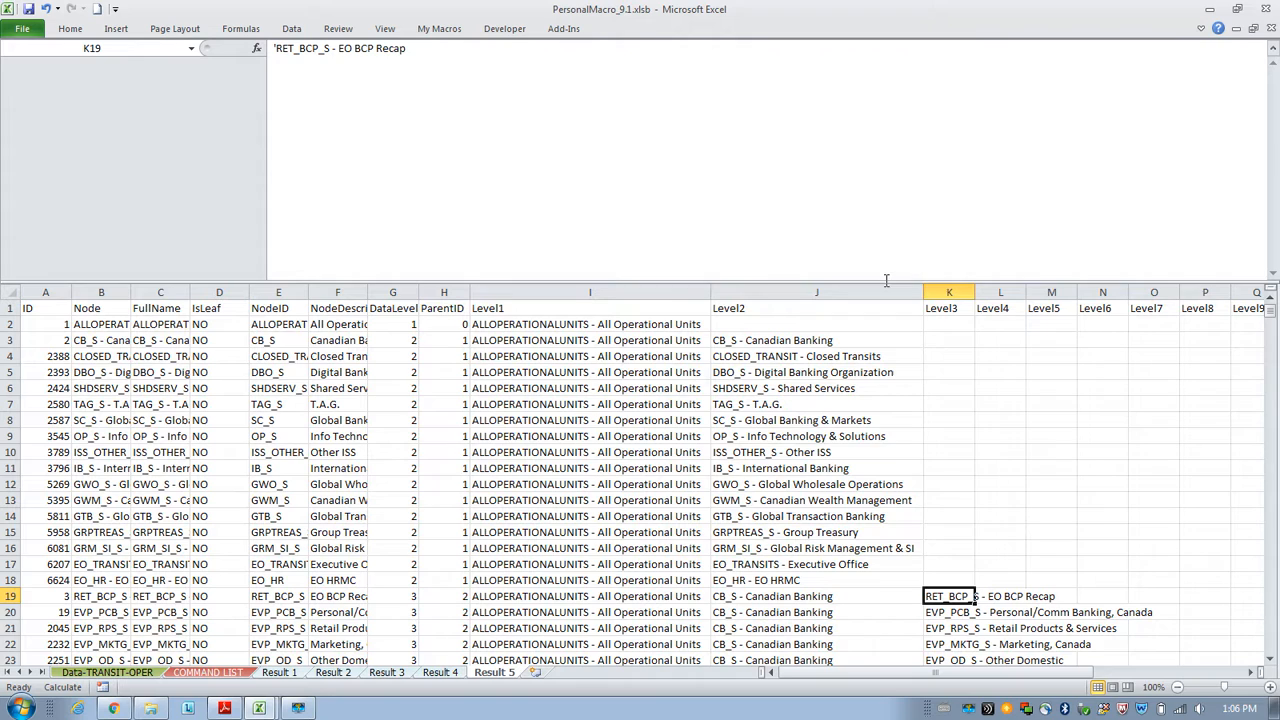
double_click(975, 290)
scroll(1146, 491, down, 1)
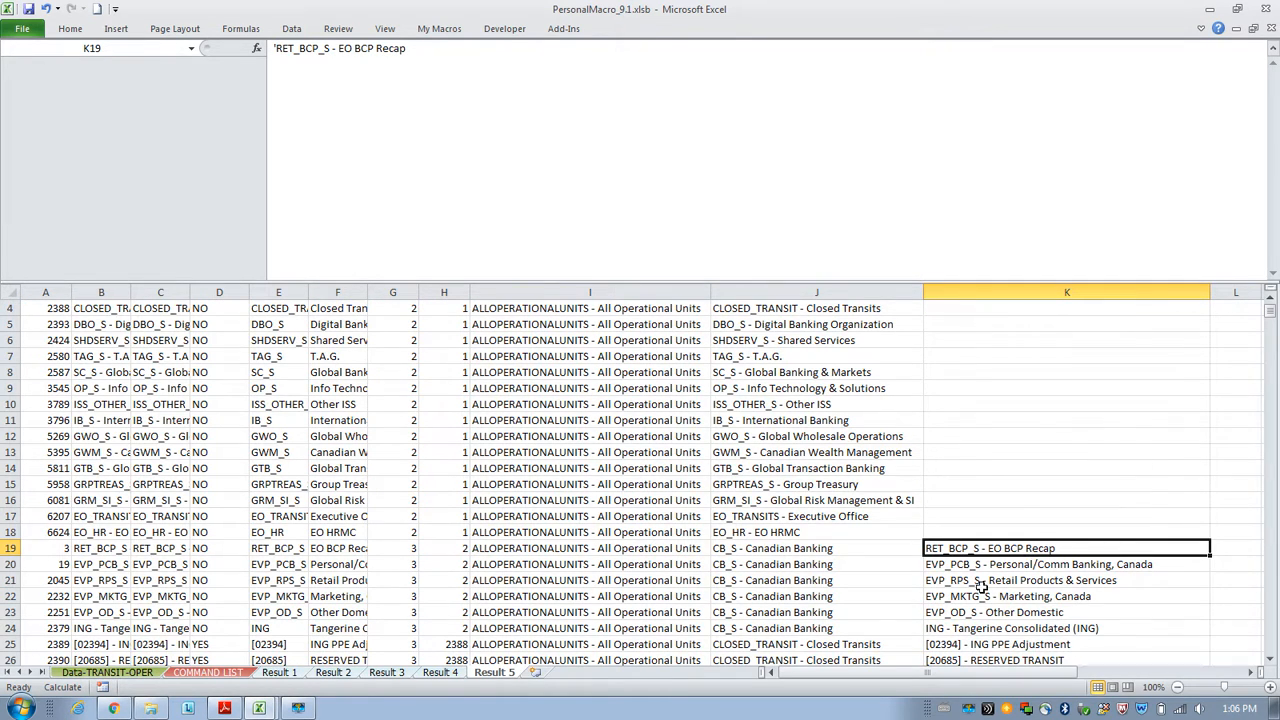
scroll(977, 497, down, 3)
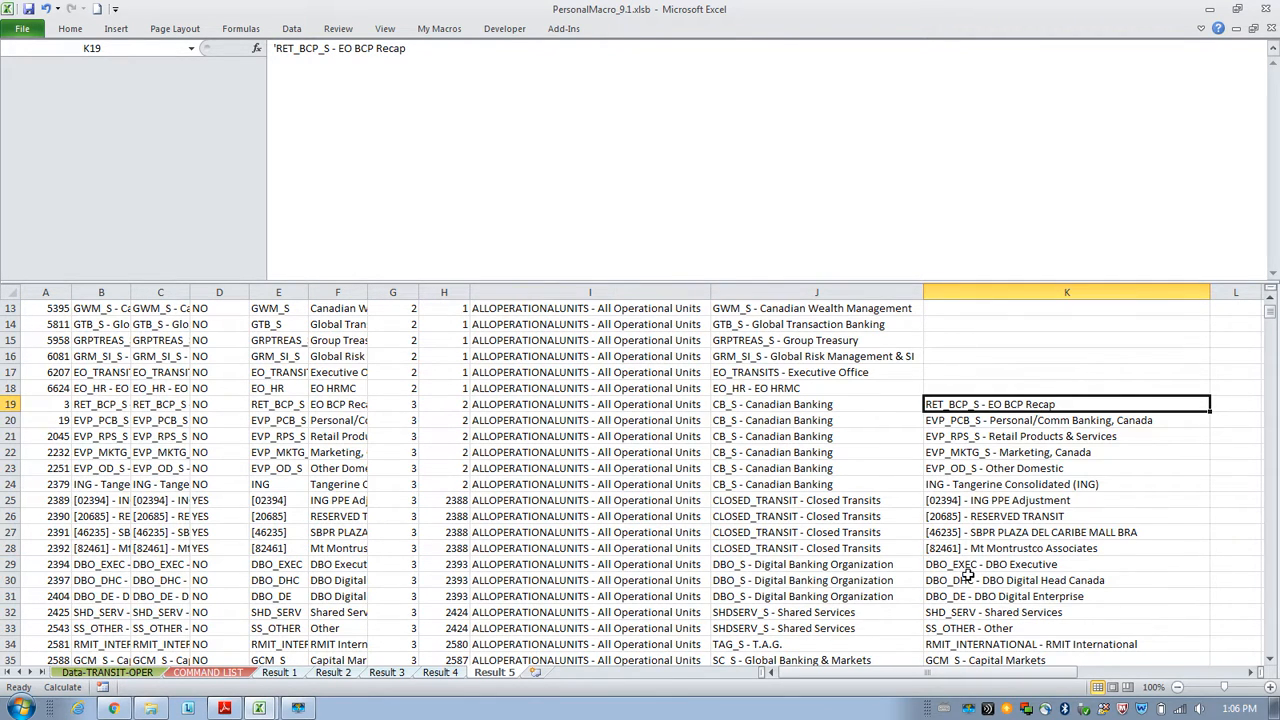
Set the Step 6C loop function in E10 to run DataLevel from 4 to 7 and execute it.
click(207, 671)
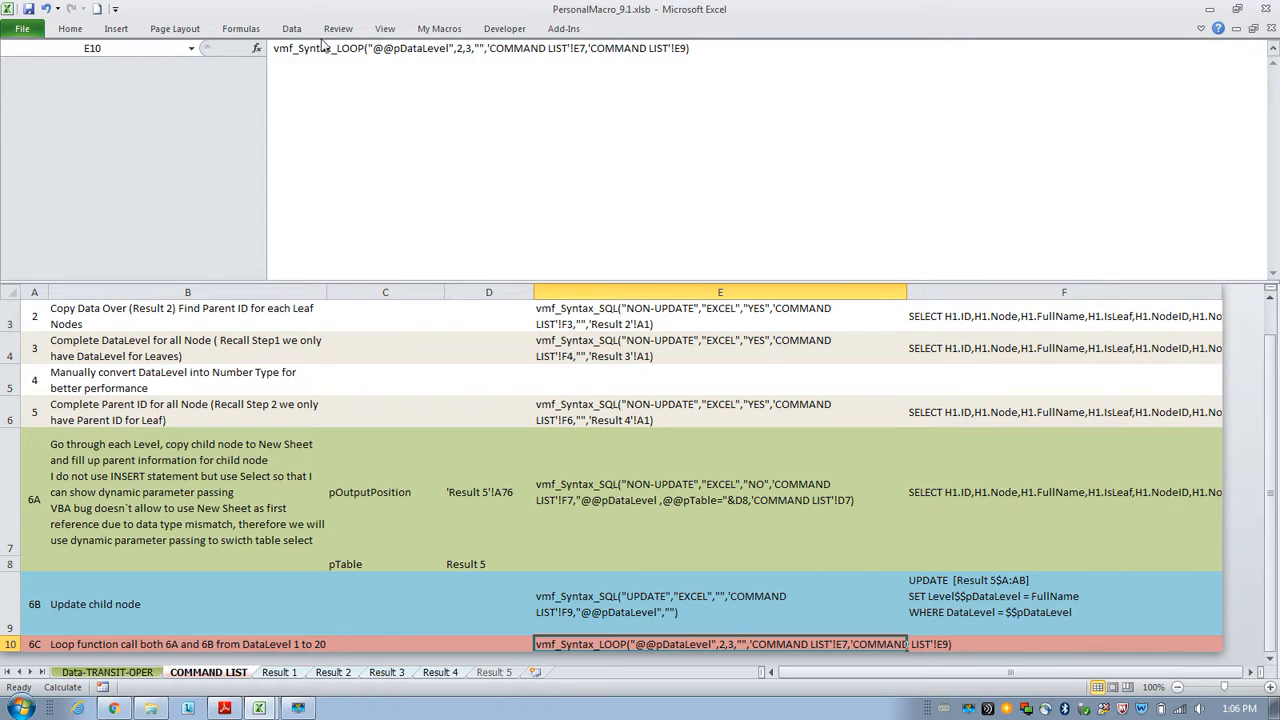
click(463, 48)
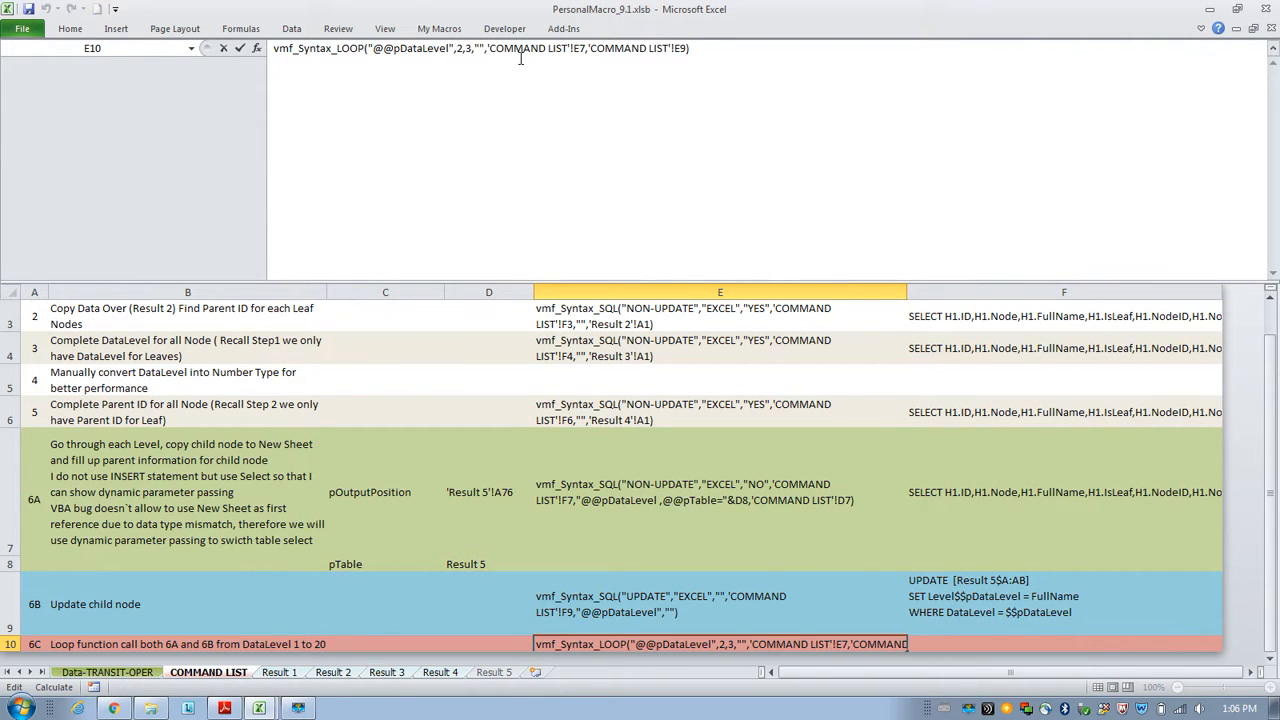
key(BackSpace)
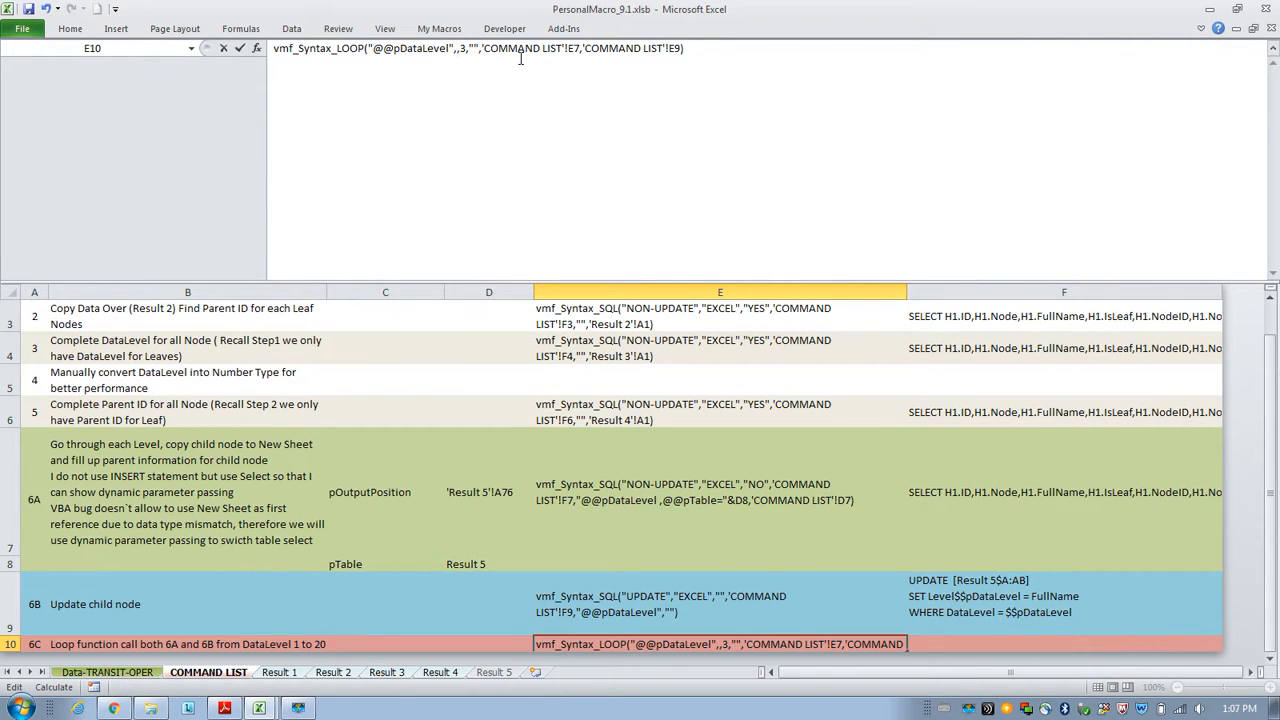
text(4)
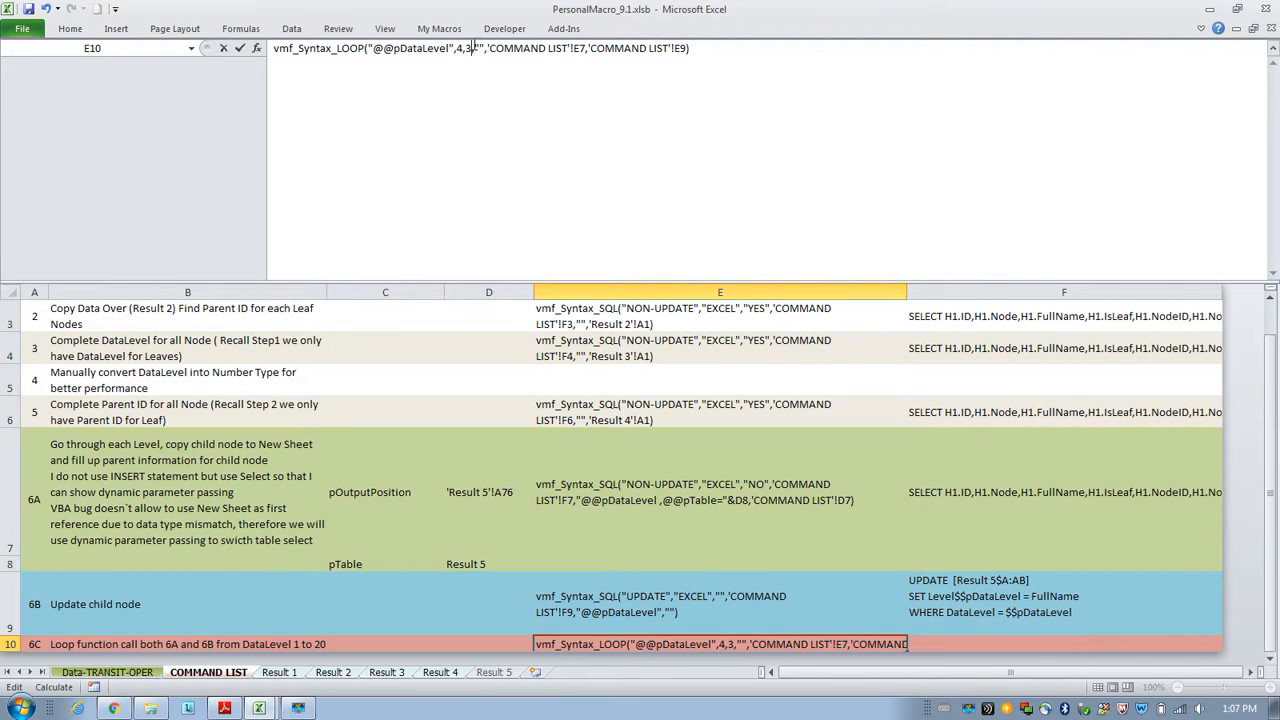
key(BackSpace)
text(7)
text(=)
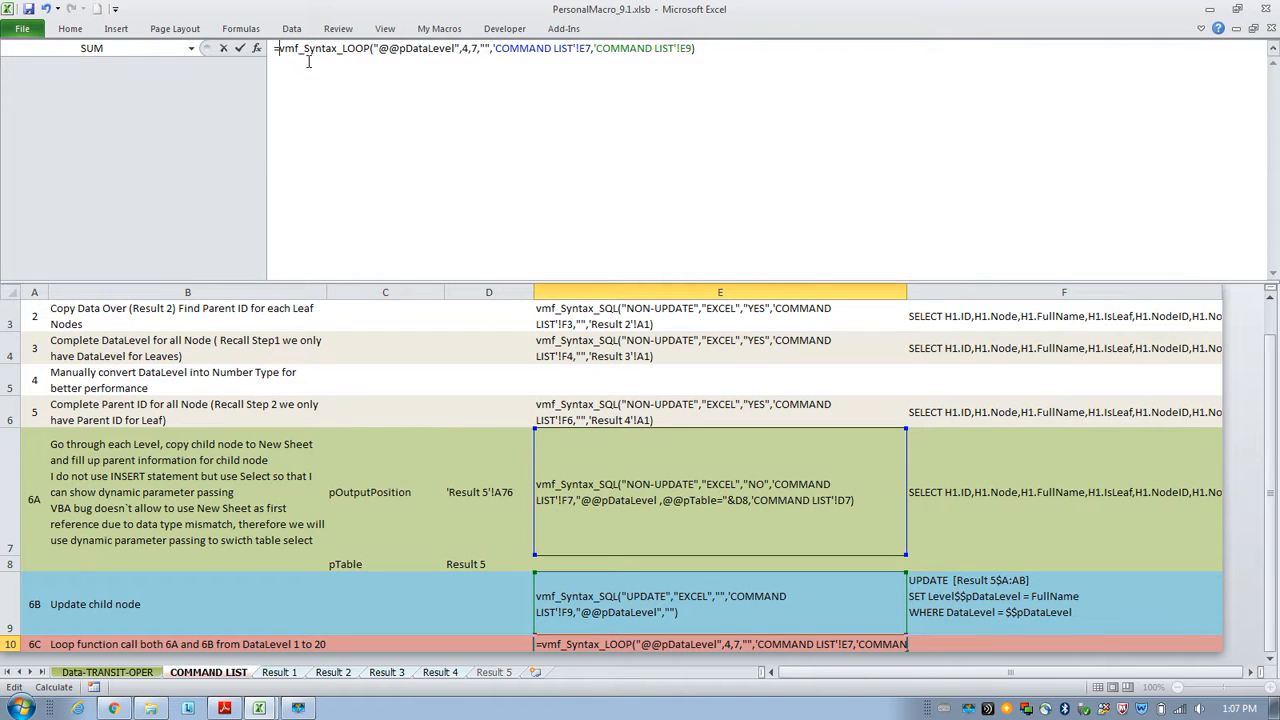
key(Escape)
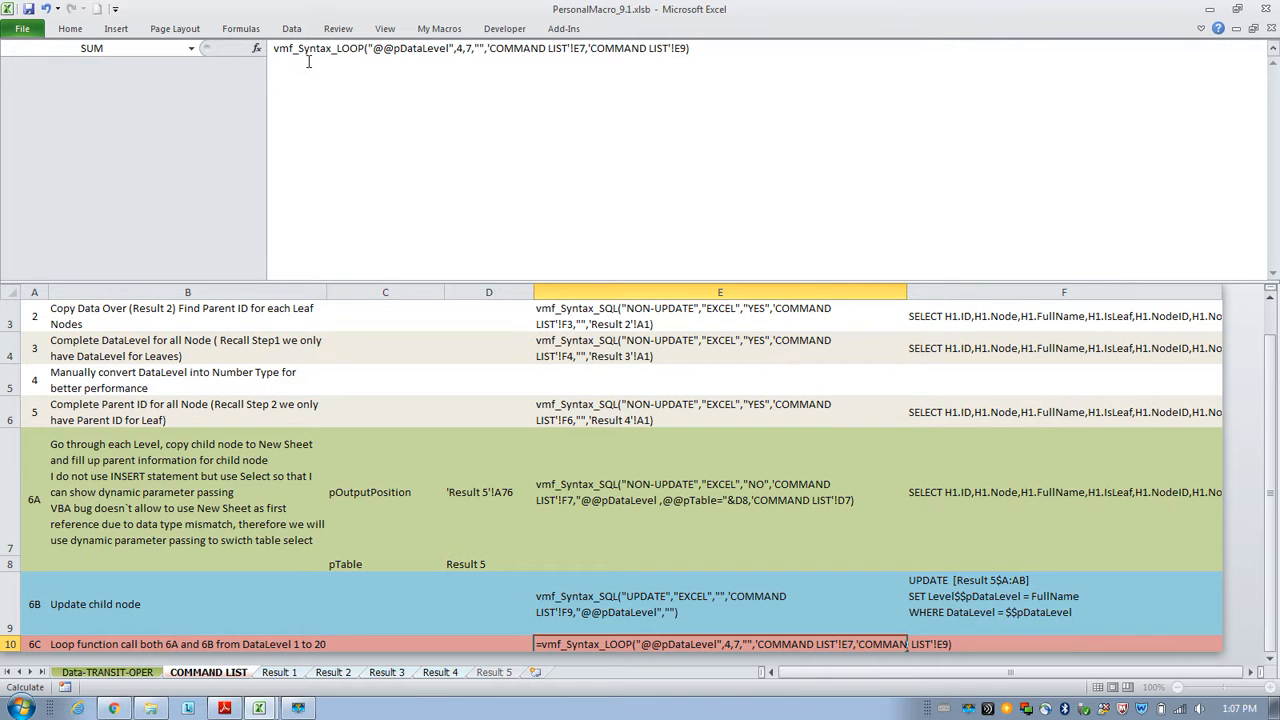
key(Escape)
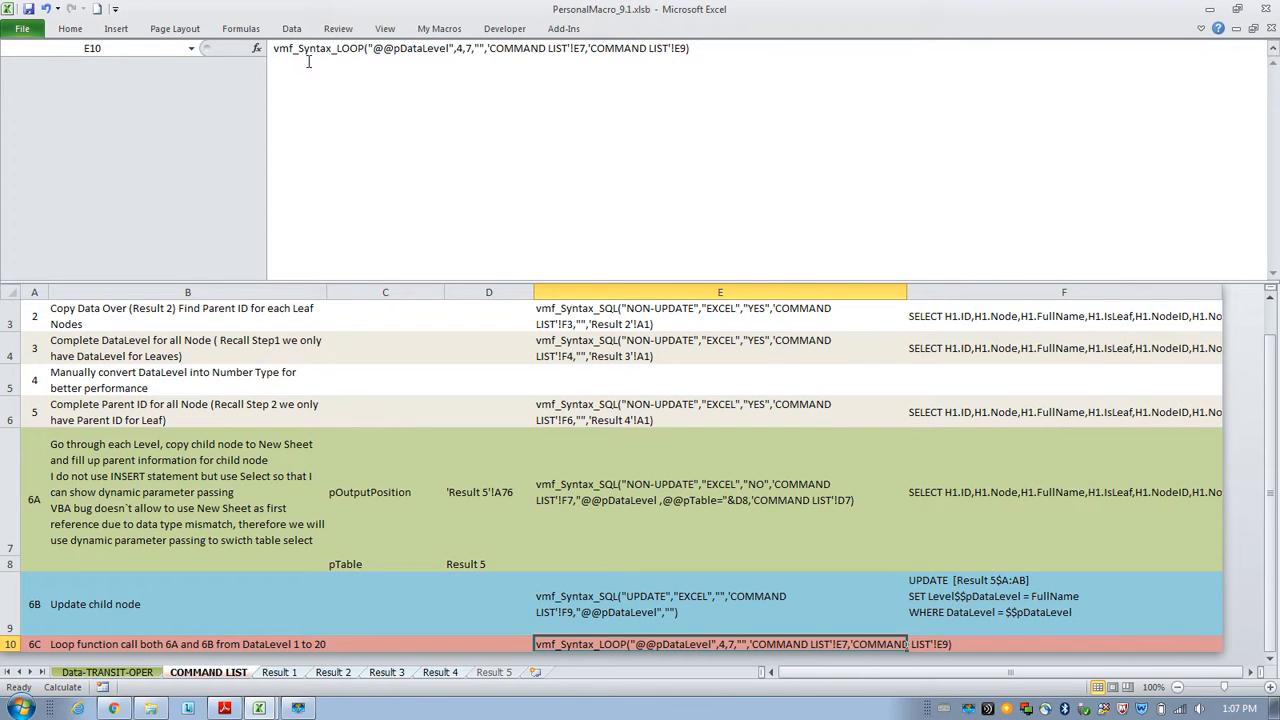
Create a PivotTable in a new worksheet from the Level1 to Level15 columns of Result 5.
click(500, 672)
click(695, 405)
scroll(695, 405, up, 4)
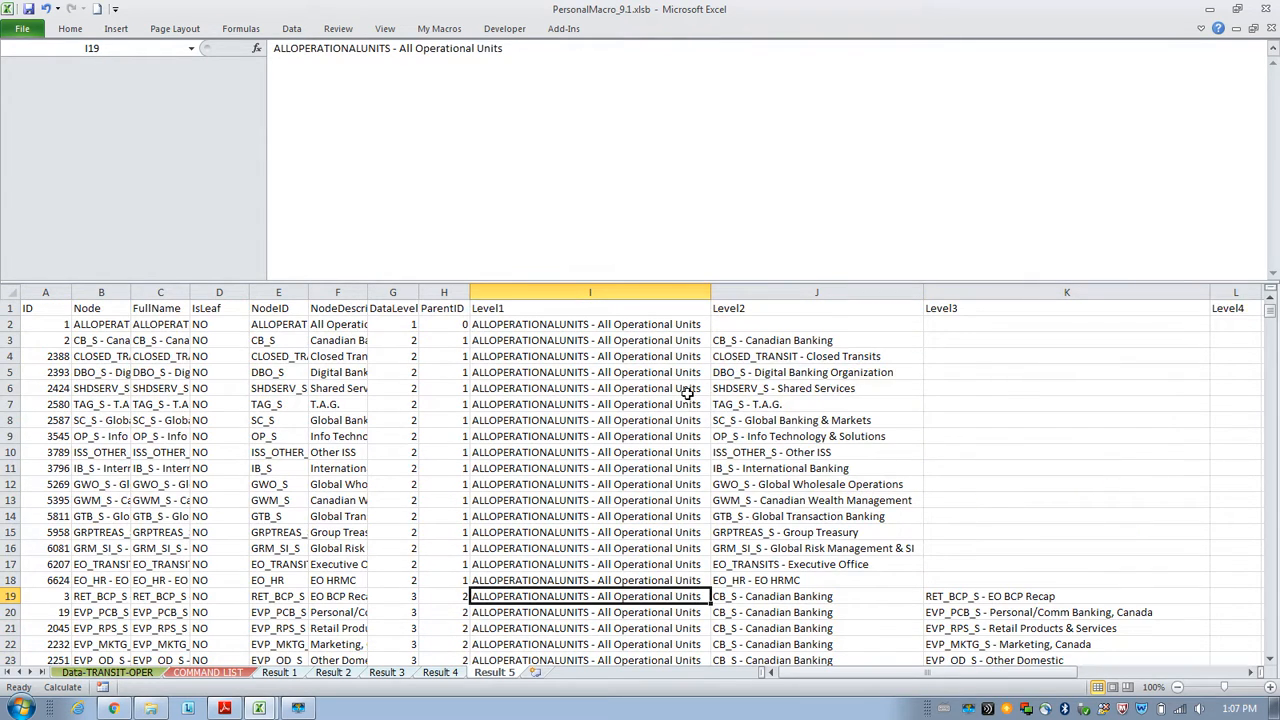
click(577, 281)
drag(577, 281, 1108, 292)
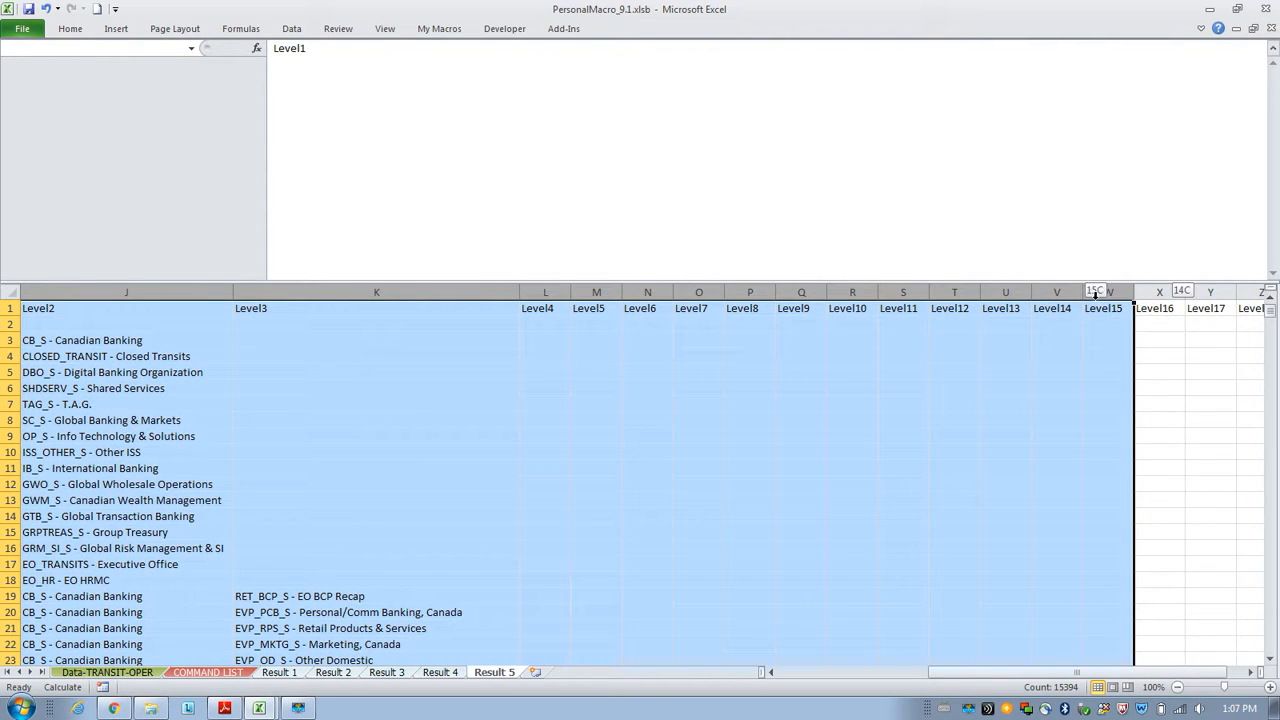
click(118, 28)
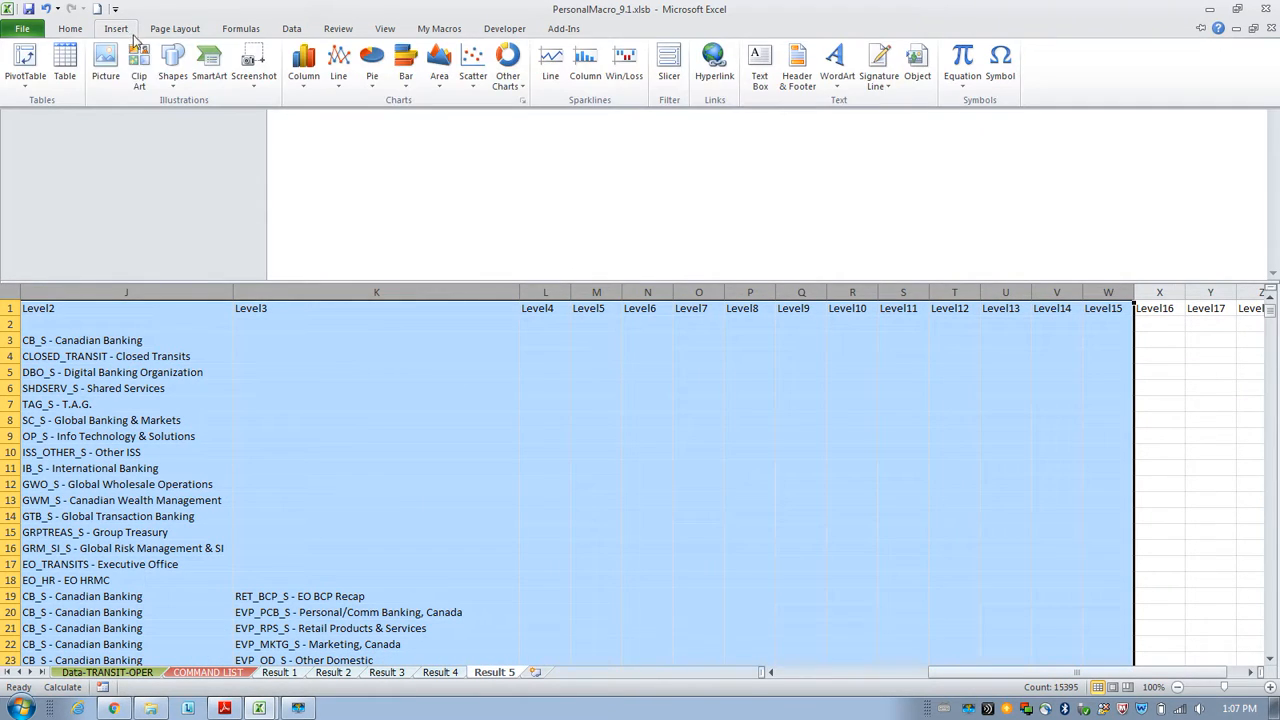
click(27, 84)
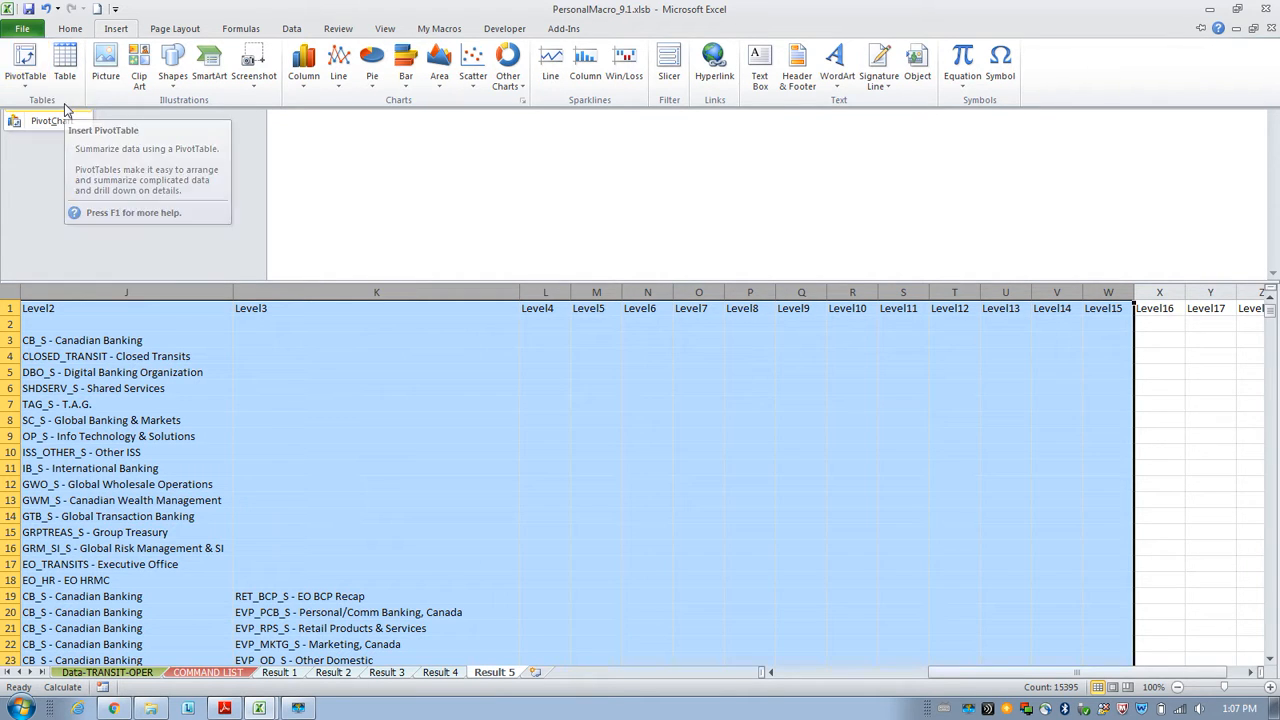
click(64, 108)
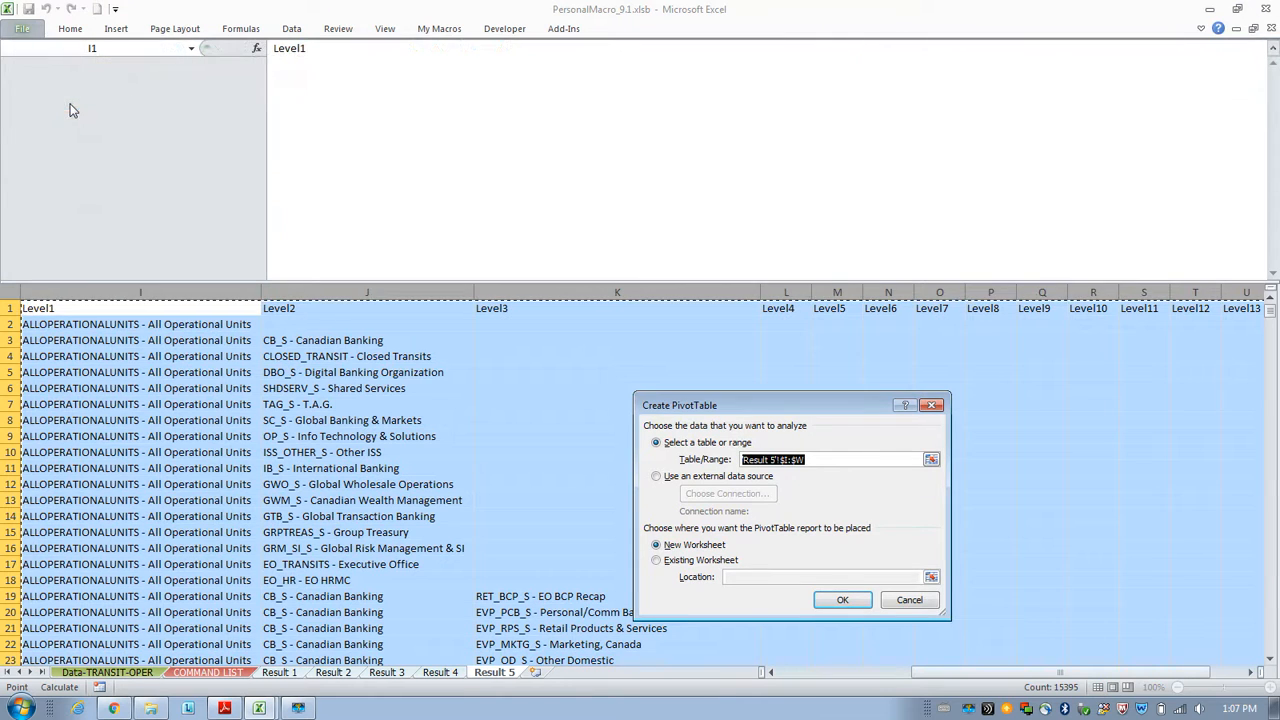
click(864, 598)
Add the Level1, Level2, Level3 and Level4 fields to the PivotTable's row labels.
drag(1137, 345, 1122, 612)
drag(1107, 358, 1150, 628)
drag(1112, 368, 1150, 640)
drag(1115, 382, 1140, 645)
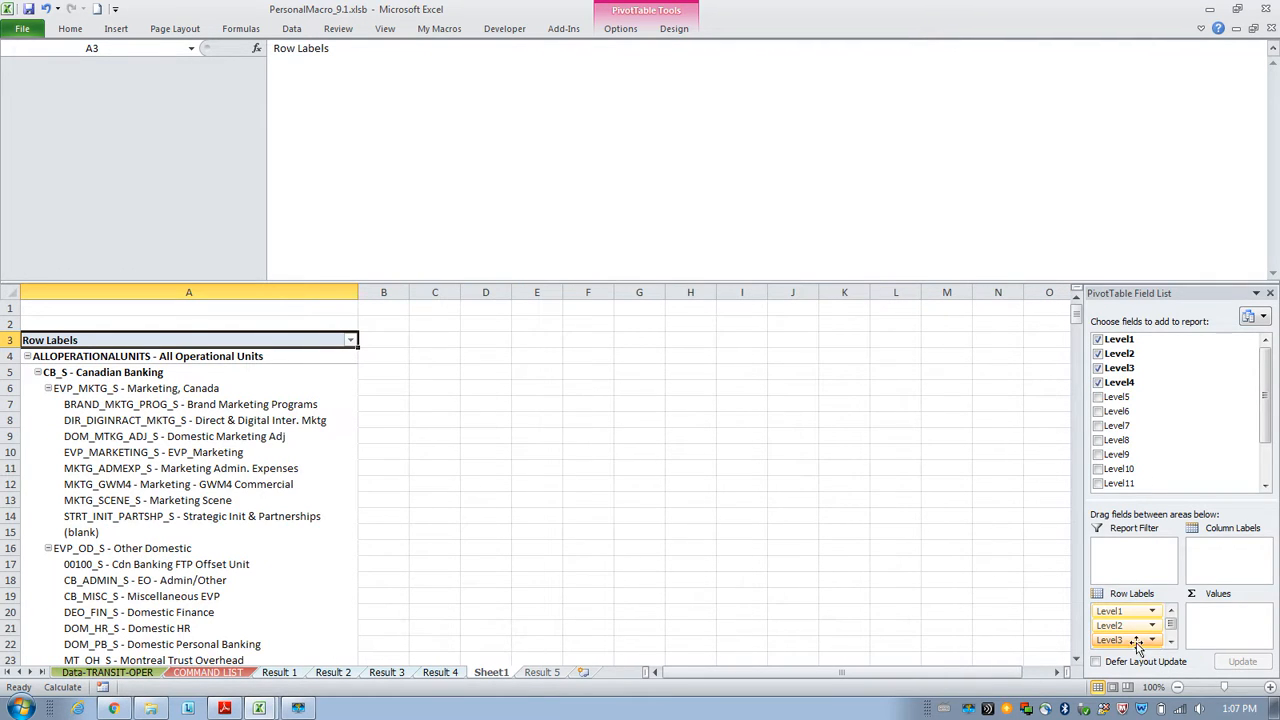
Place the Excel window beside the PDF tree and compare the pivot hierarchy with the PDF's Personal/Comm Banking branch.
double_click(814, 21)
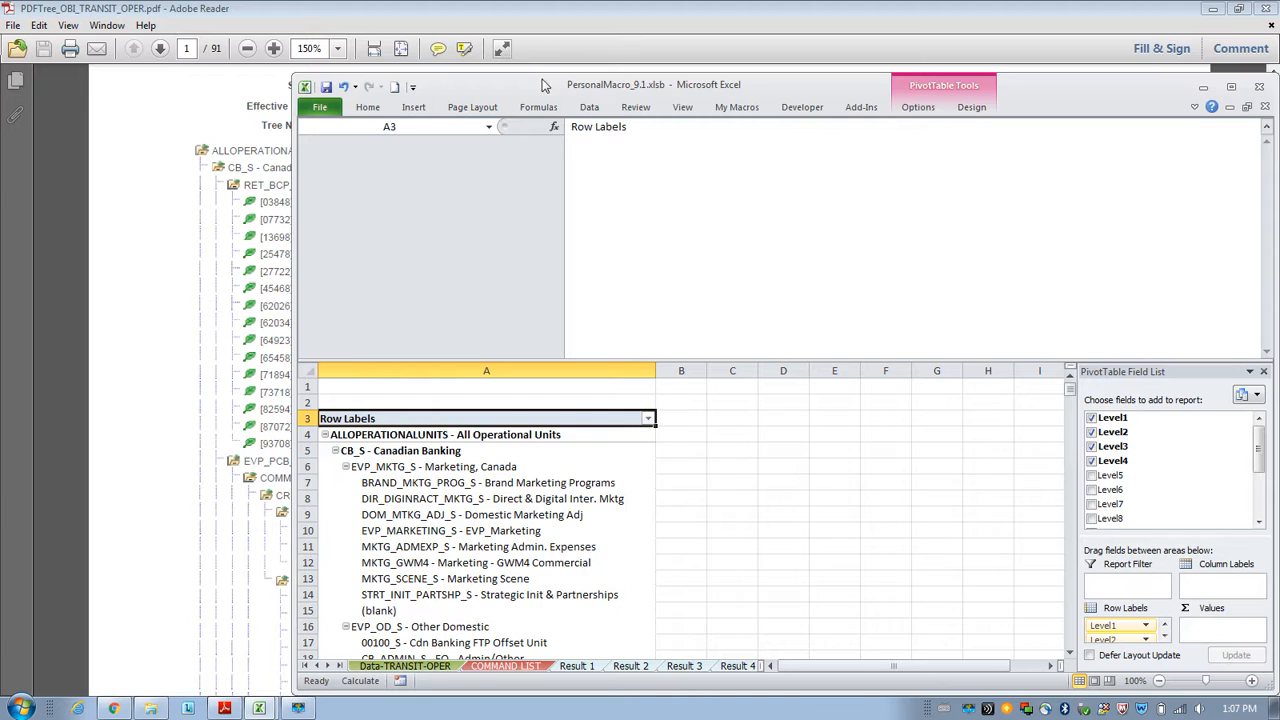
drag(545, 84, 734, 33)
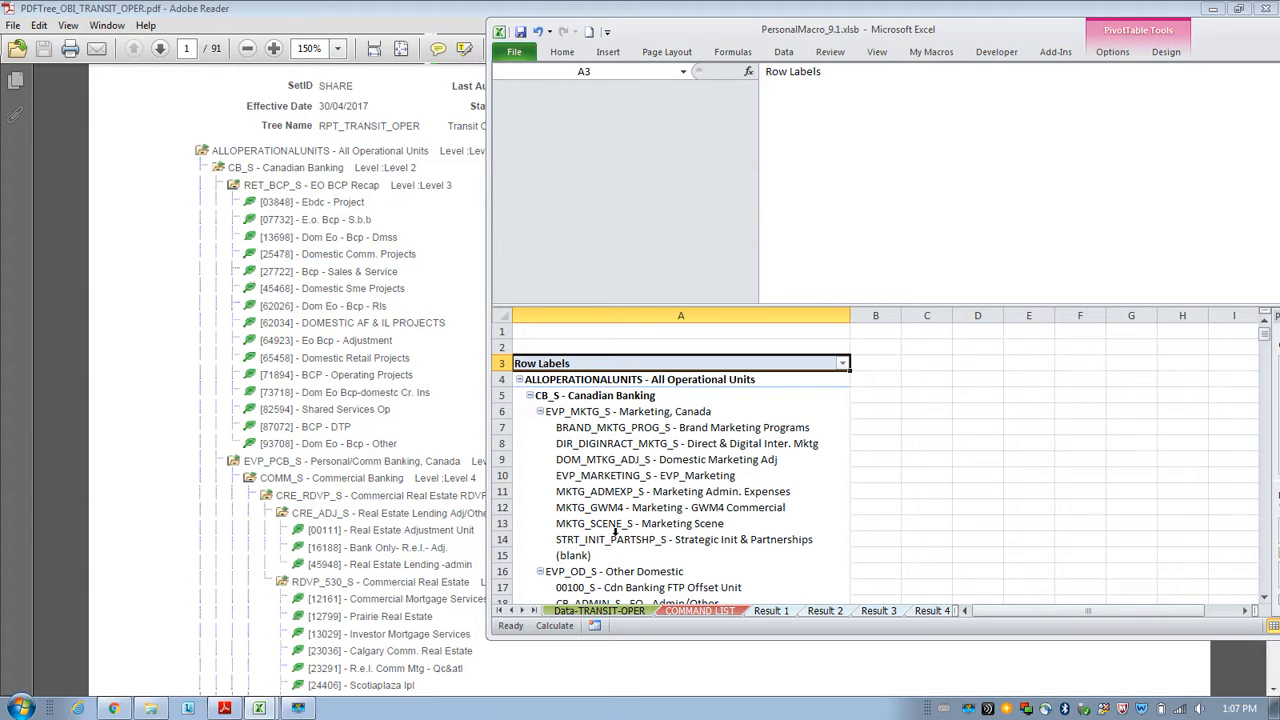
mouse_move(567, 512)
click(308, 470)
scroll(312, 460, down, 4)
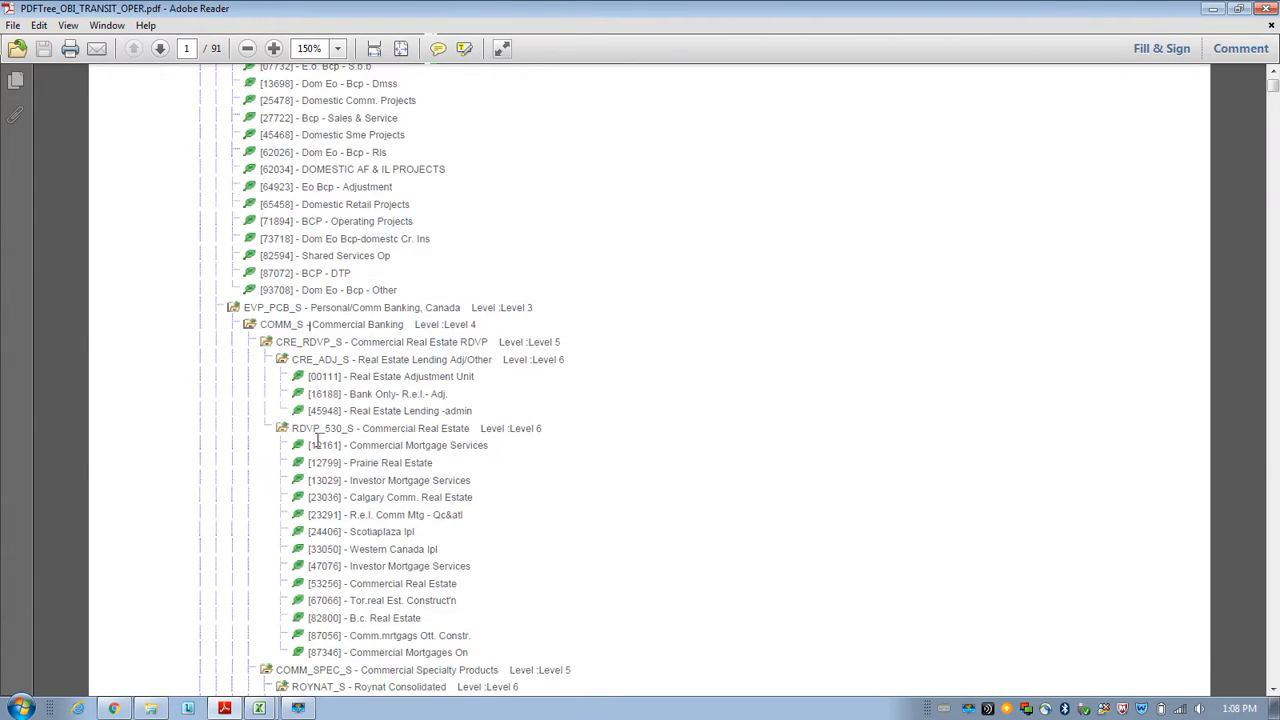
drag(263, 325, 294, 326)
mouse_move(297, 708)
click(260, 679)
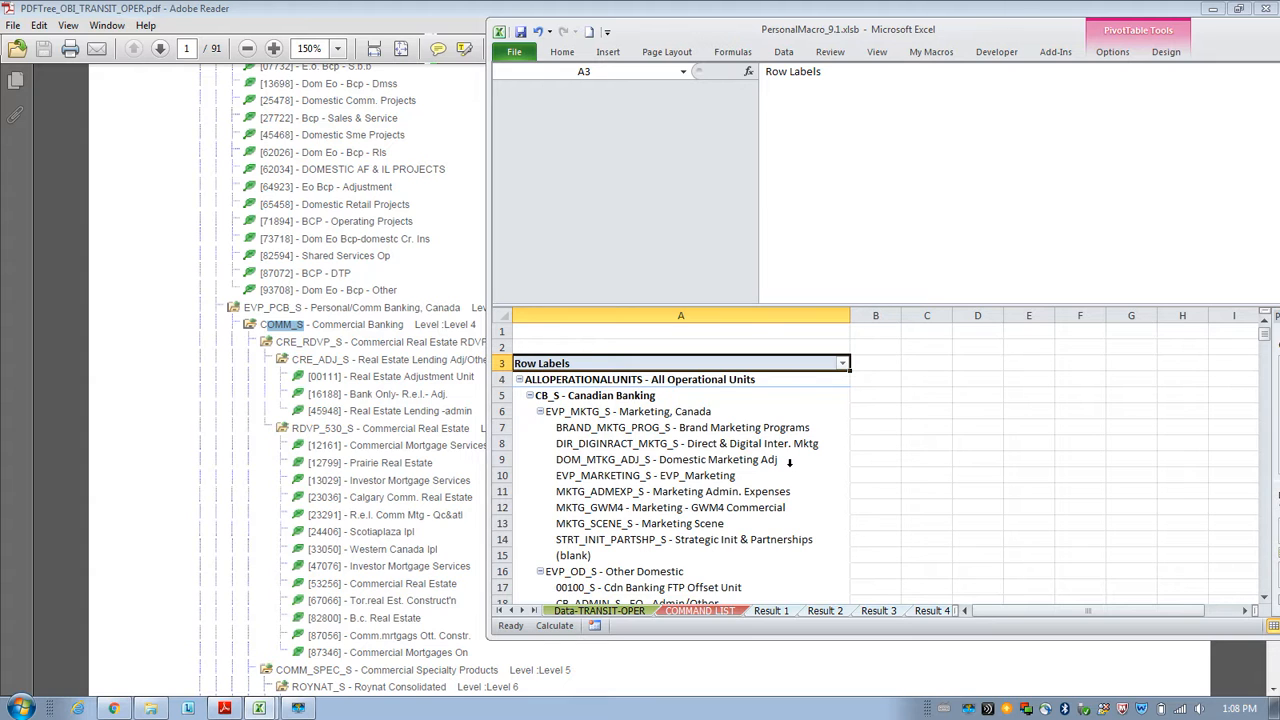
scroll(789, 462, down, 3)
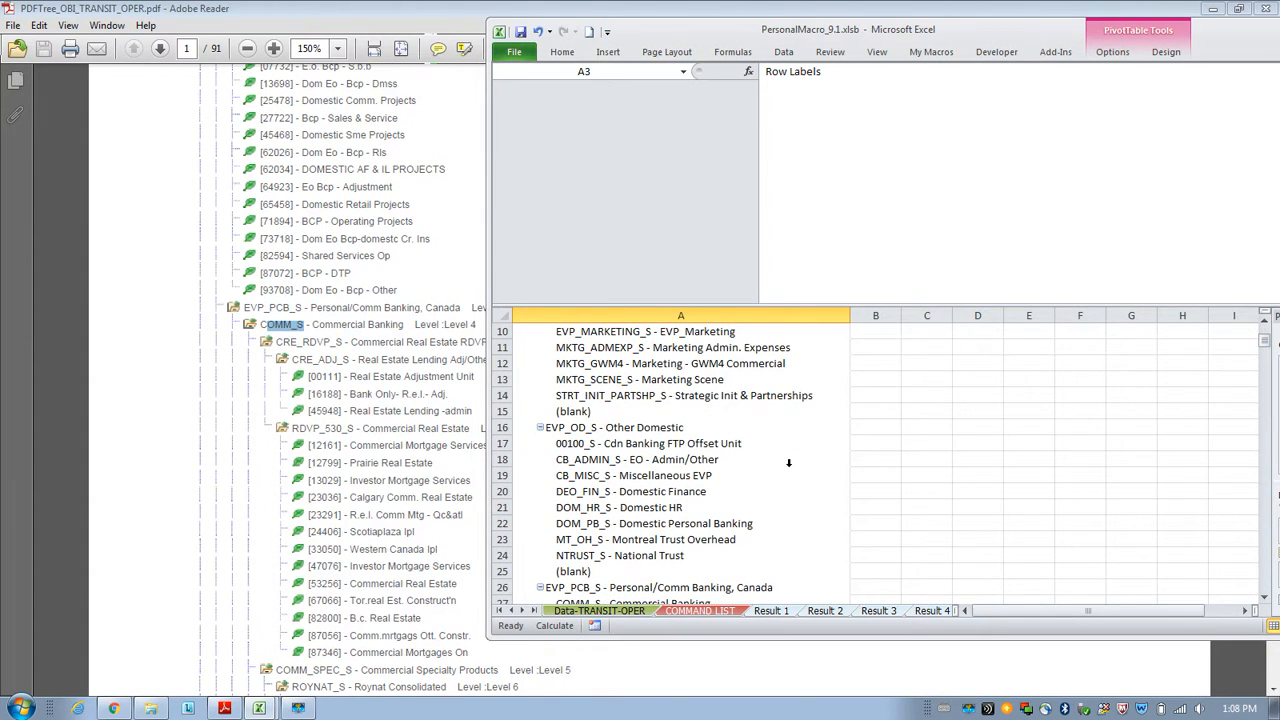
scroll(613, 443, up, 2)
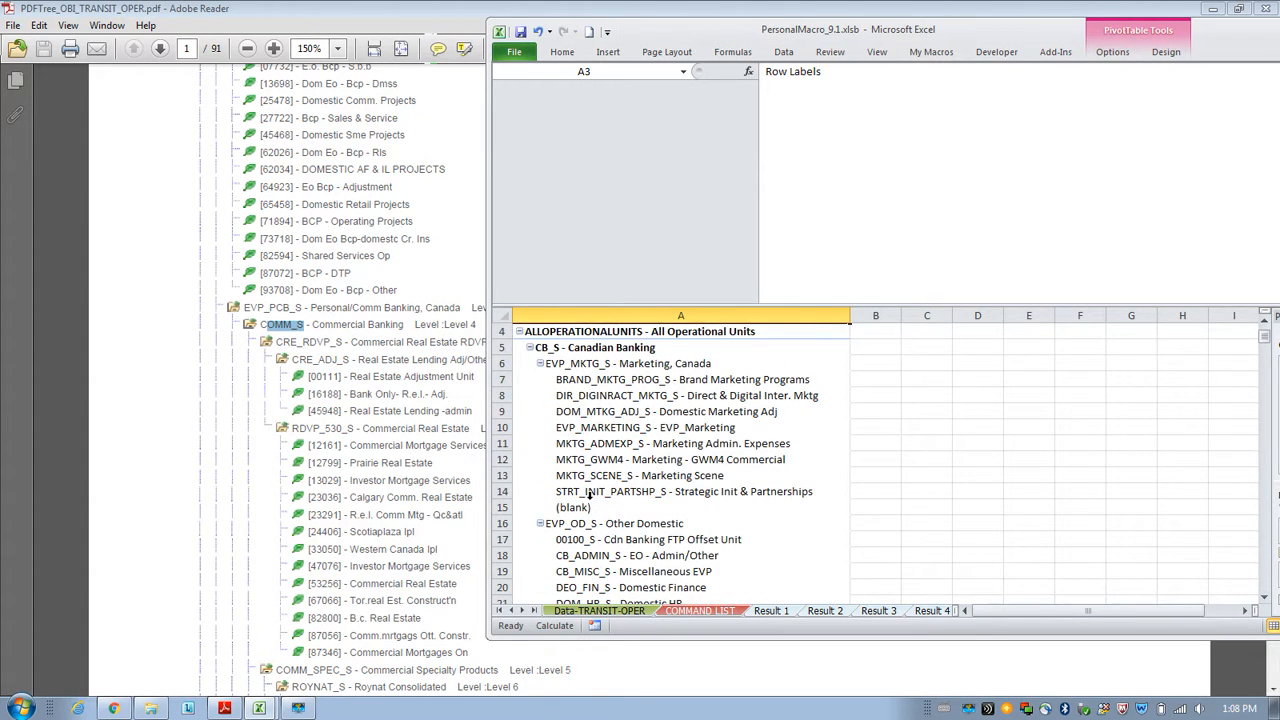
Compare the pivot rows under EVP_PCB_S - Personal/Comm Banking, Canada with the matching levels in the PDF tree.
click(271, 307)
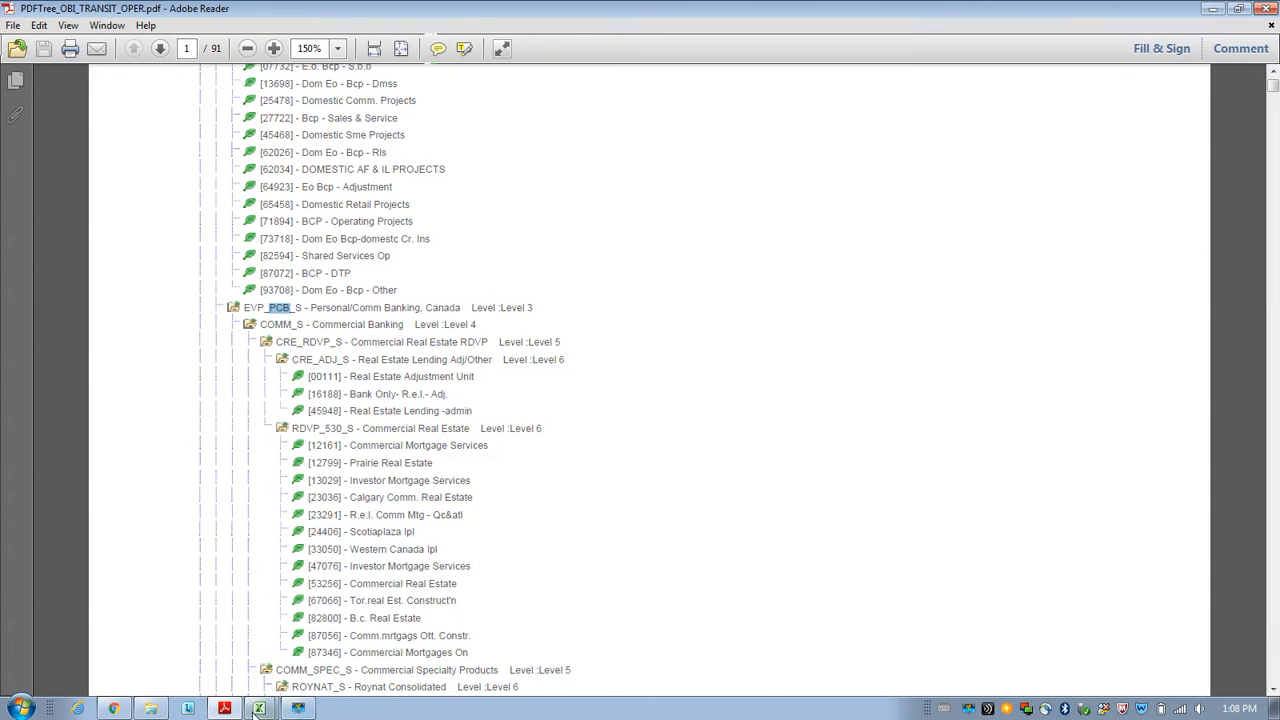
mouse_move(259, 708)
click(268, 683)
scroll(644, 530, down, 4)
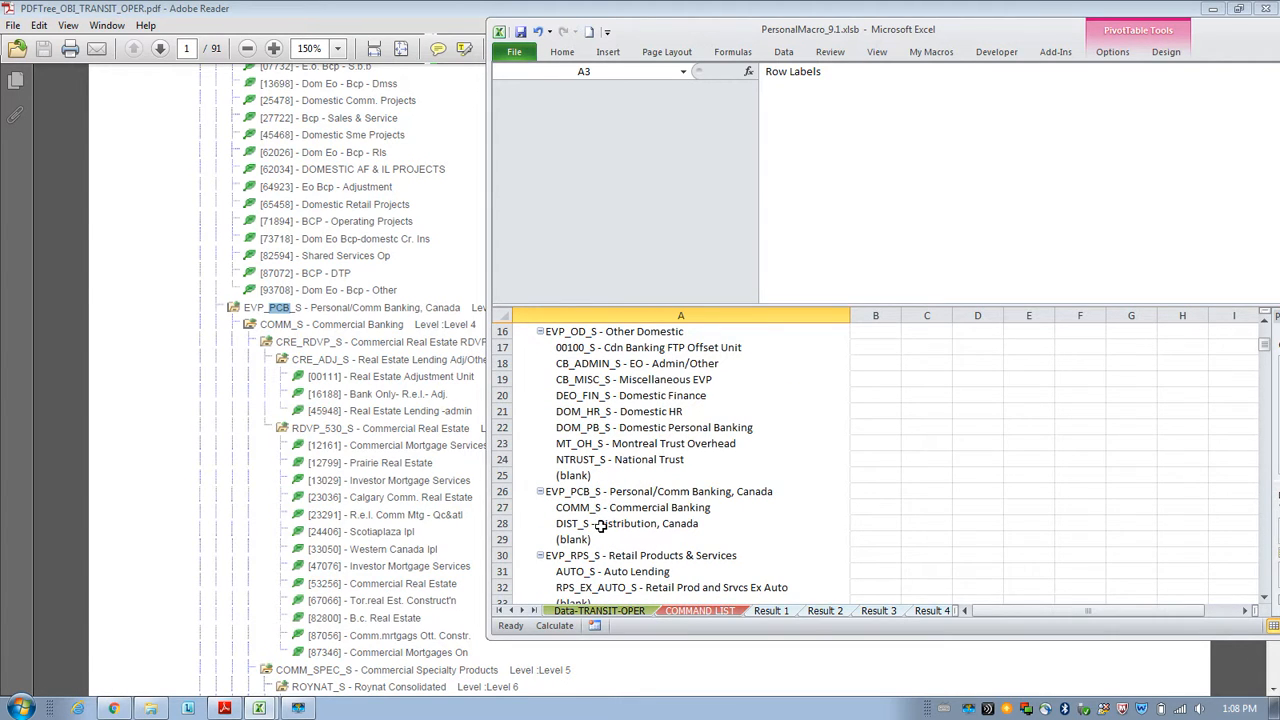
click(604, 510)
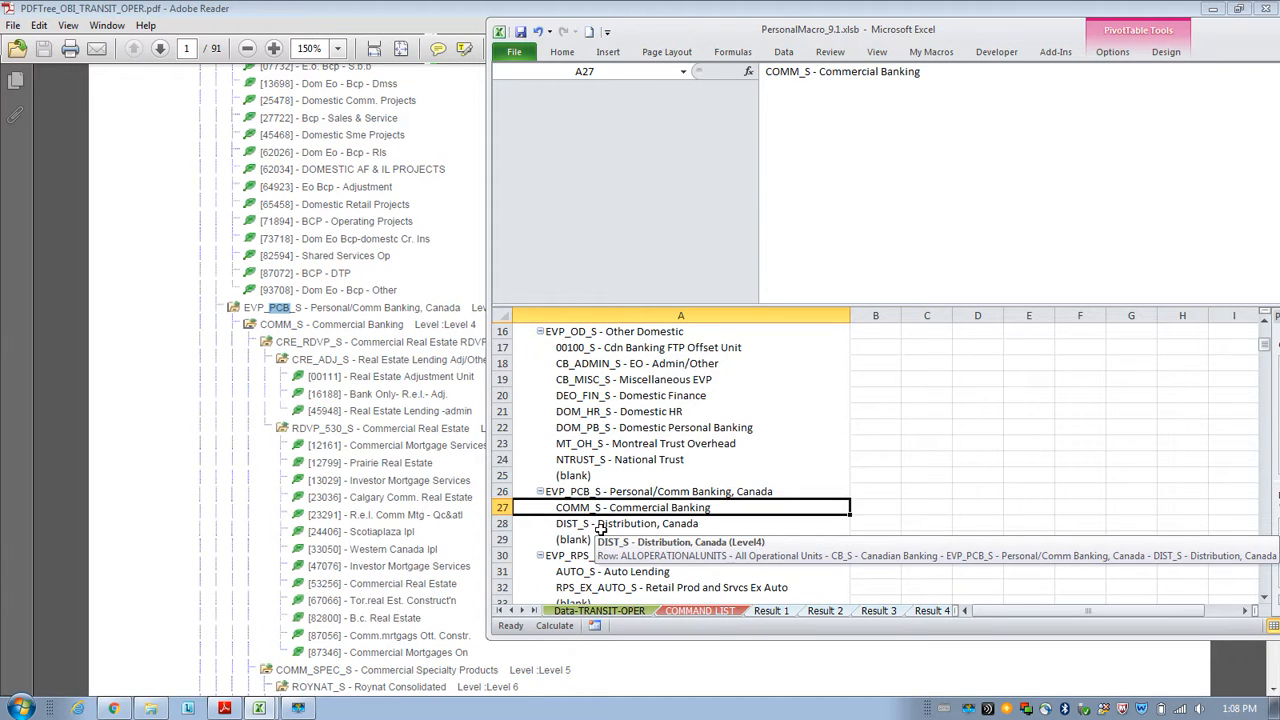
click(604, 525)
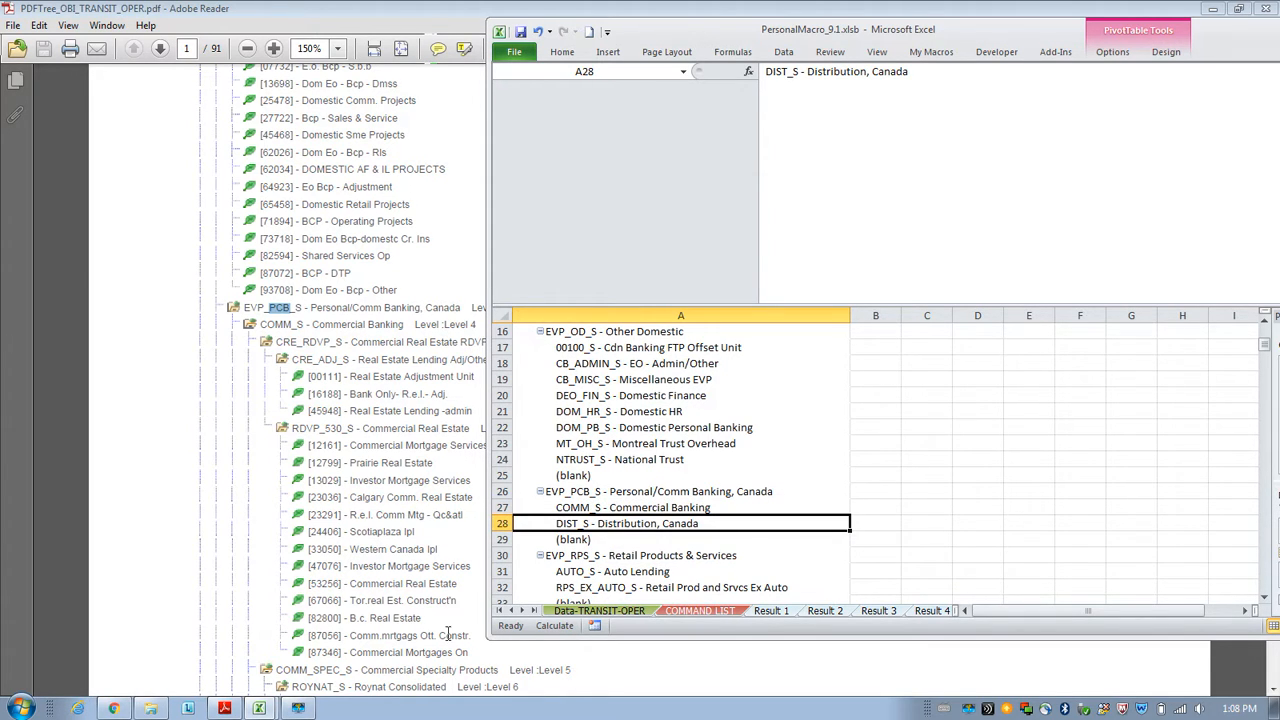
click(258, 341)
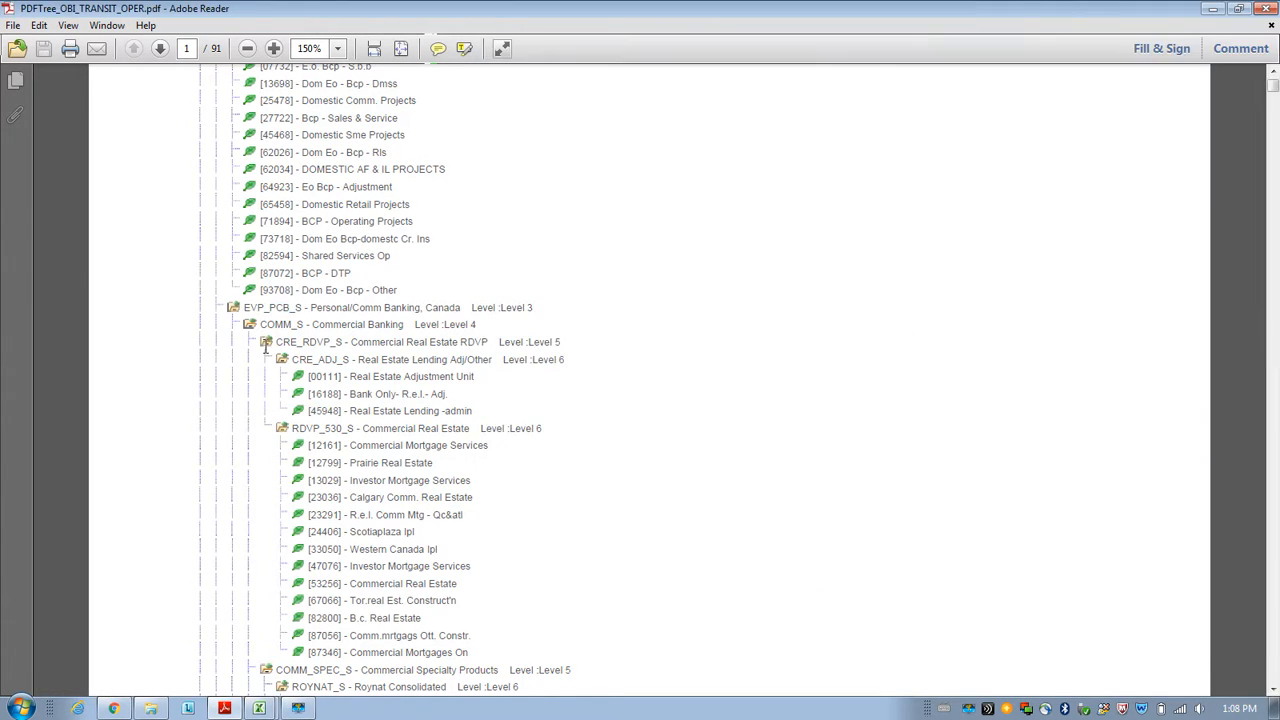
drag(244, 320, 271, 328)
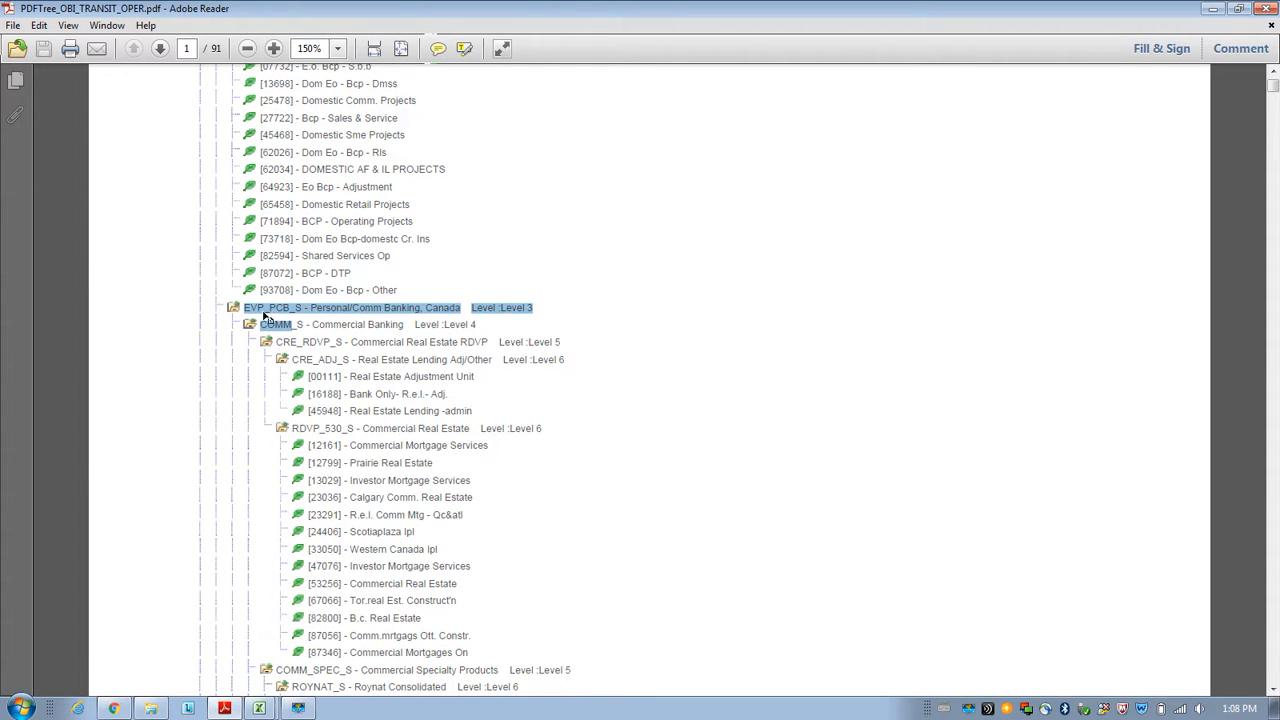
scroll(234, 313, down, 2)
scroll(258, 357, down, 12)
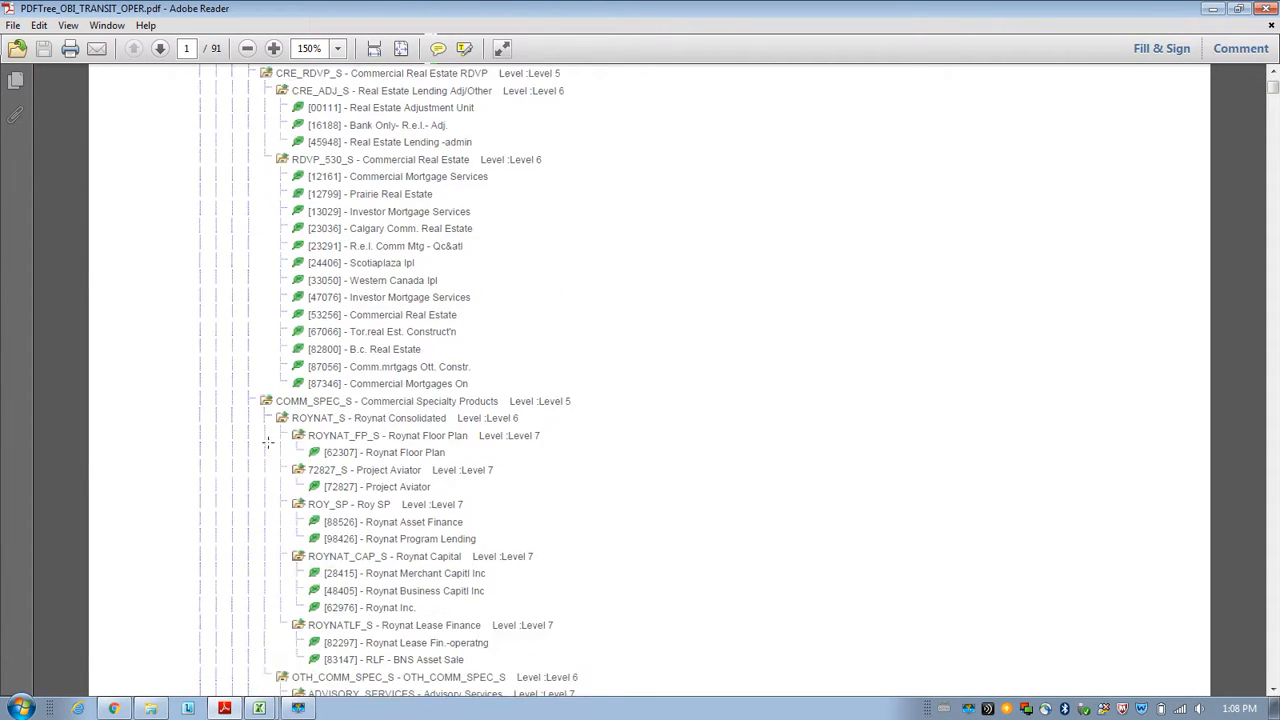
scroll(280, 491, up, 10)
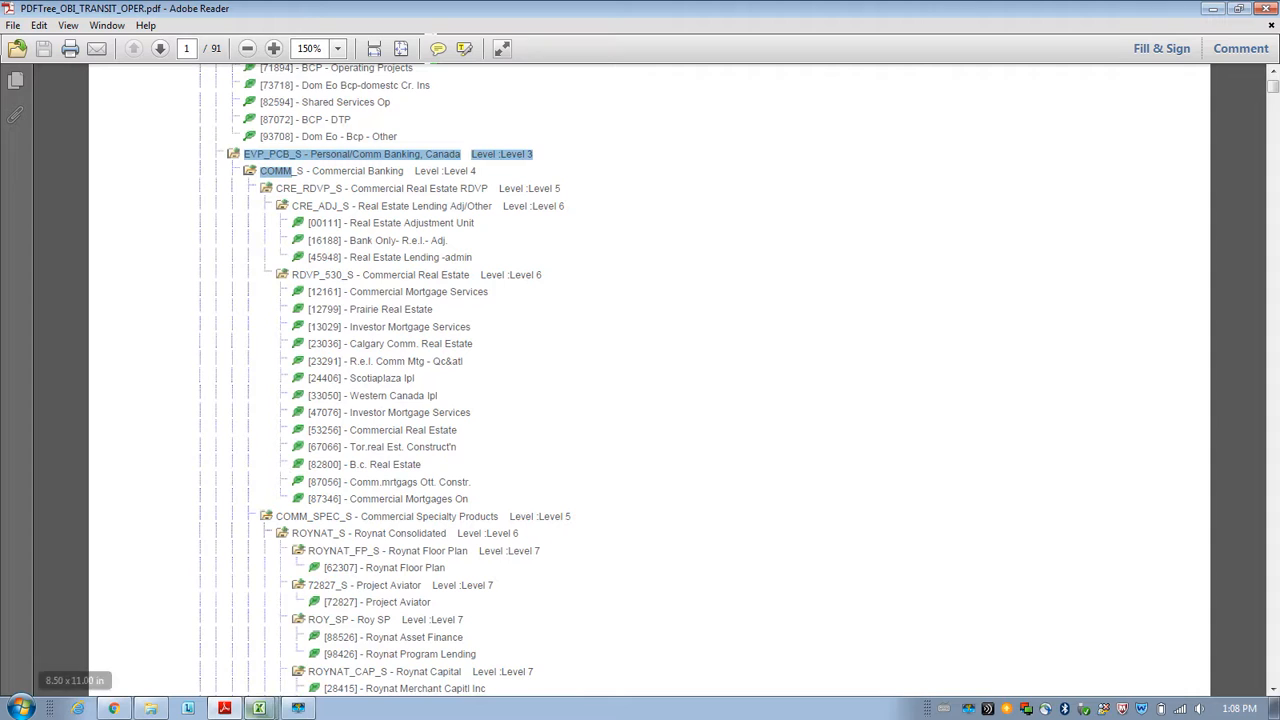
Maximize Excel and return to the COMMAND LIST sheet via the Data-TRANSIT-OPER sheet.
click(262, 708)
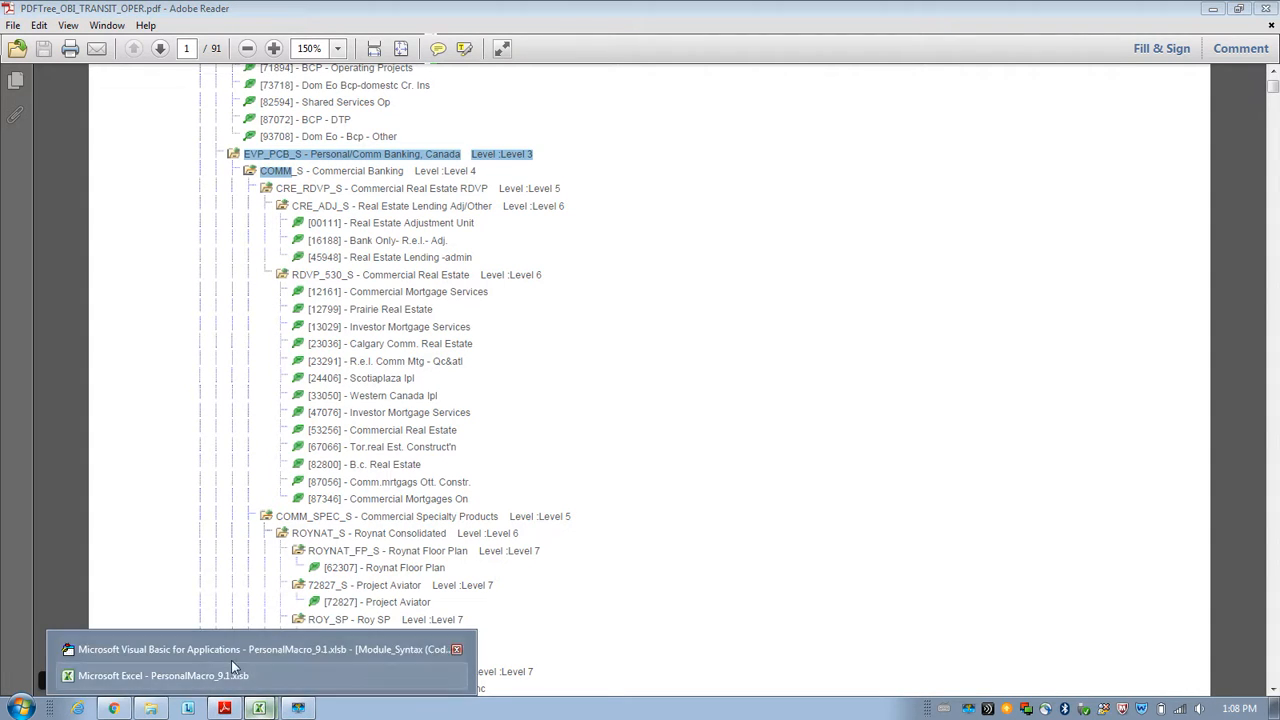
click(200, 675)
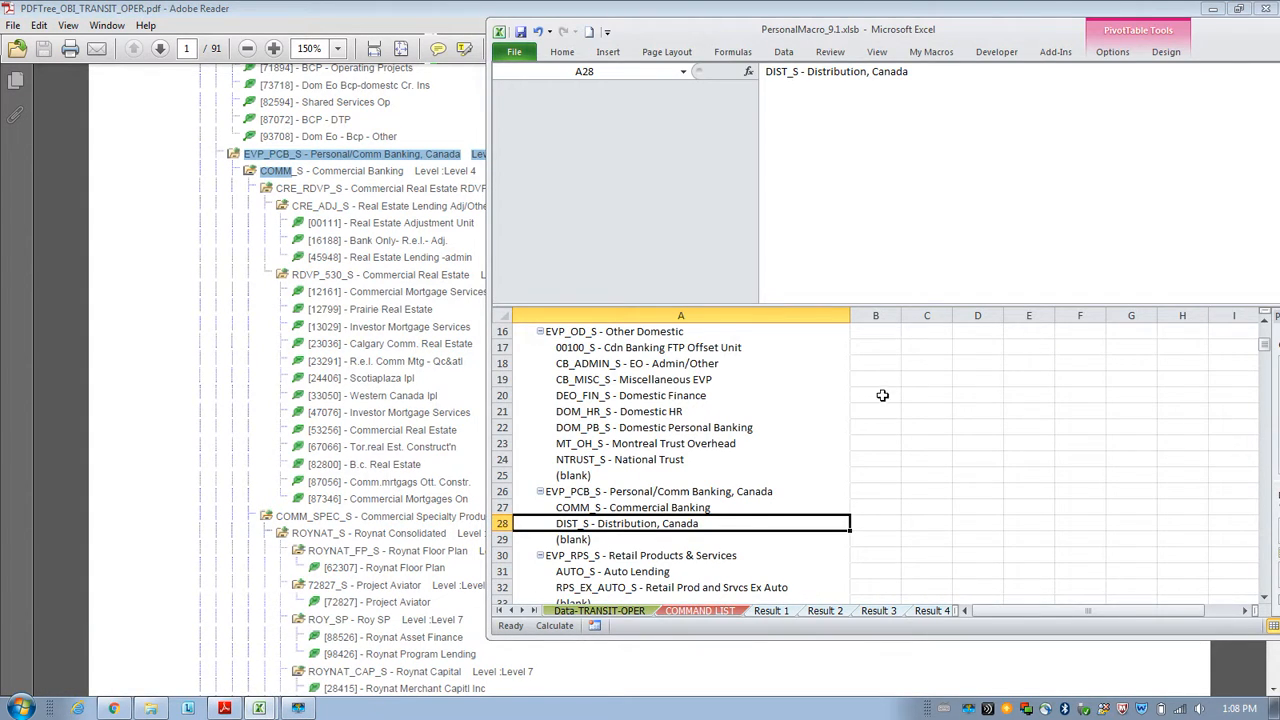
double_click(878, 28)
click(100, 672)
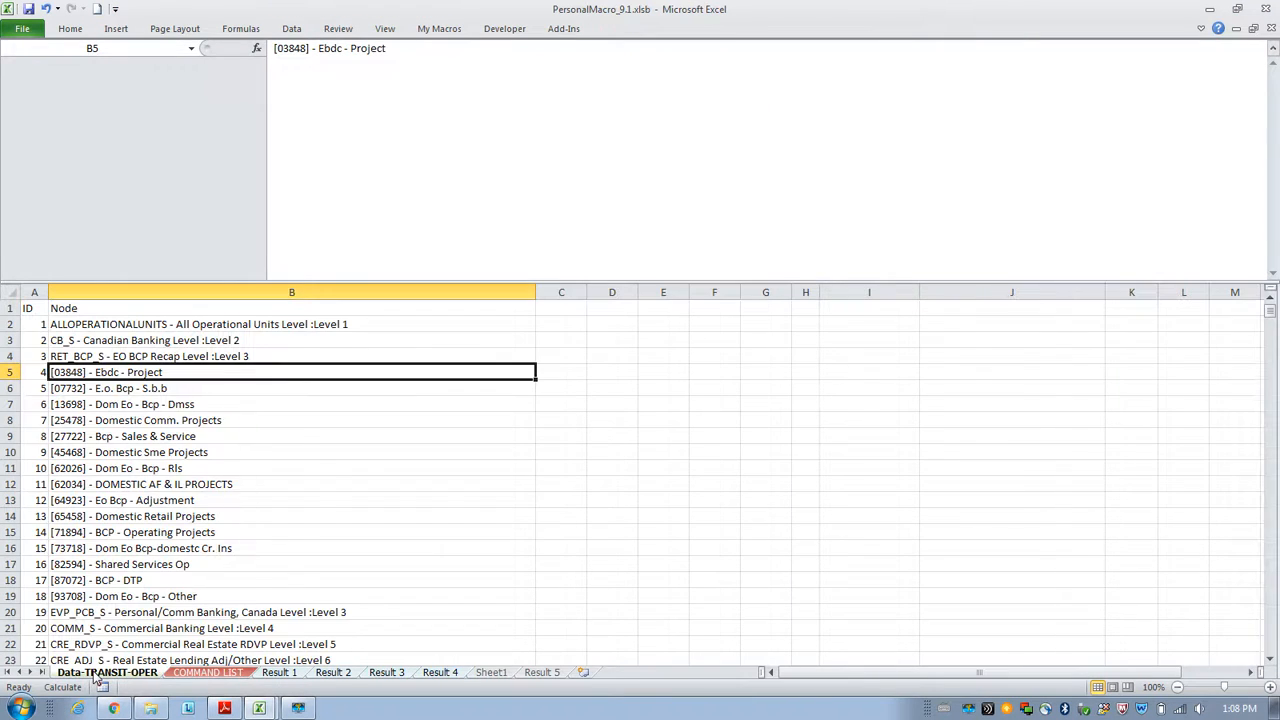
click(200, 672)
scroll(775, 472, up, 1)
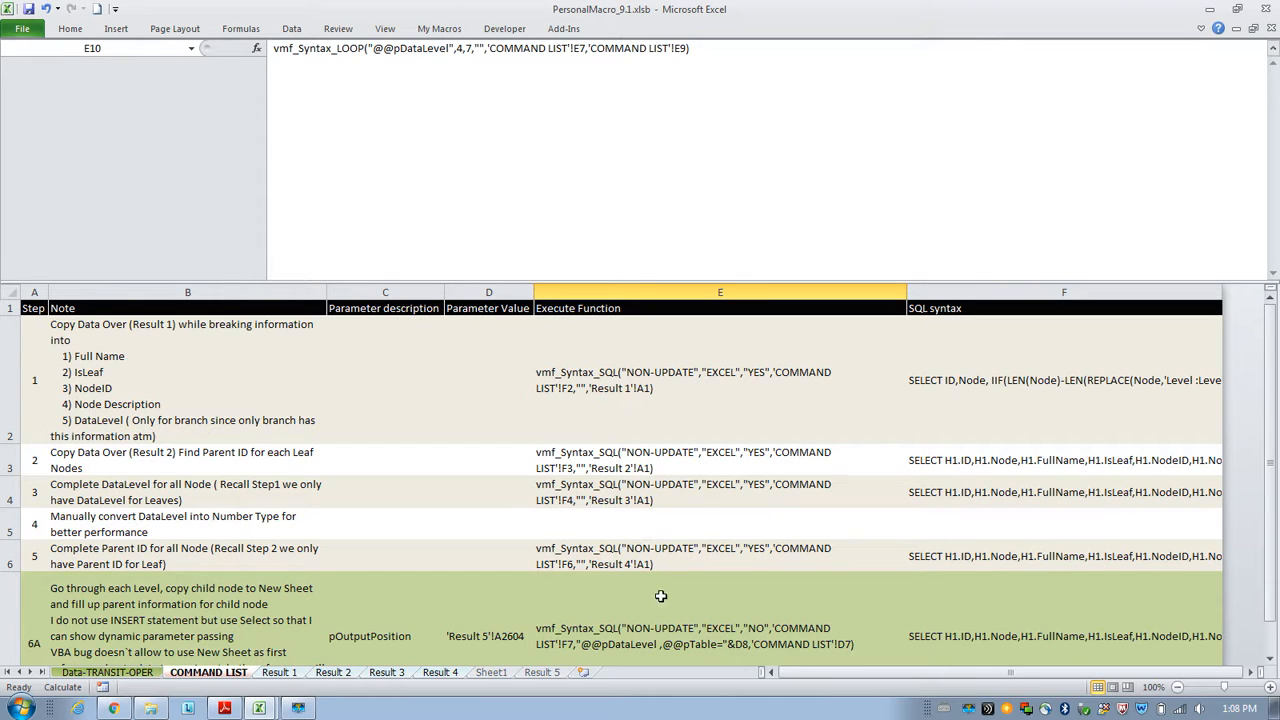
click(298, 708)
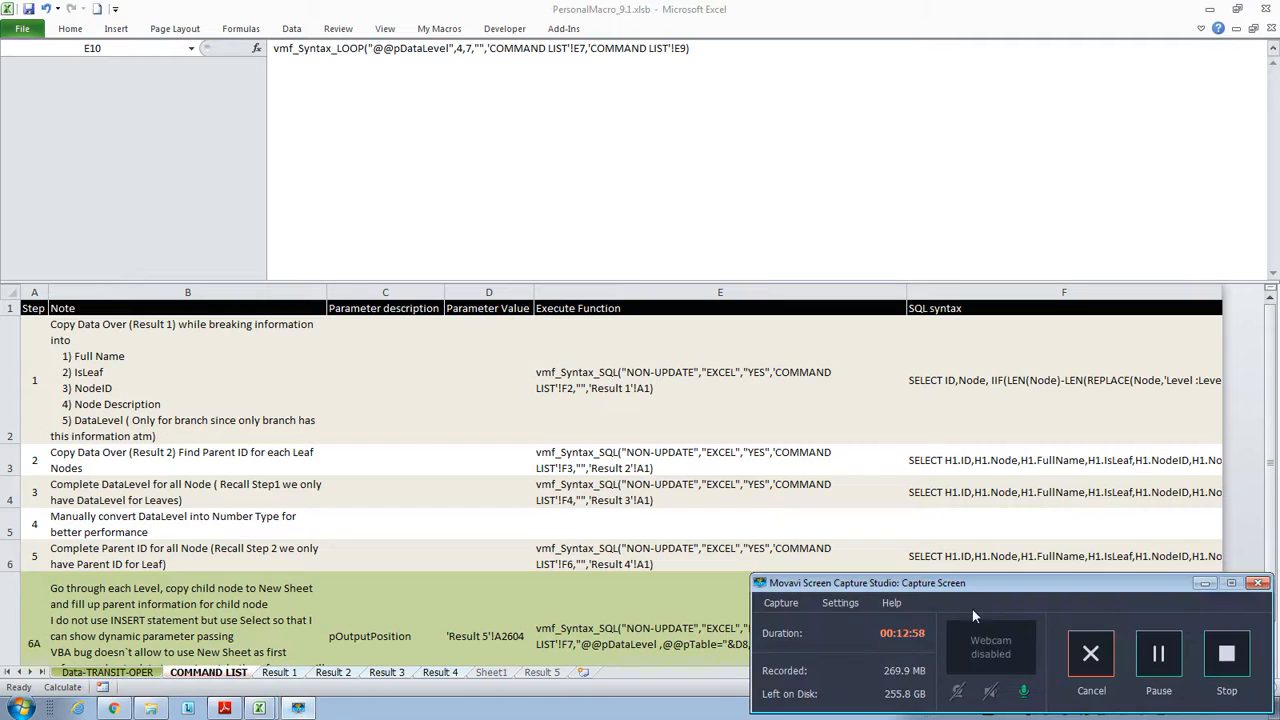